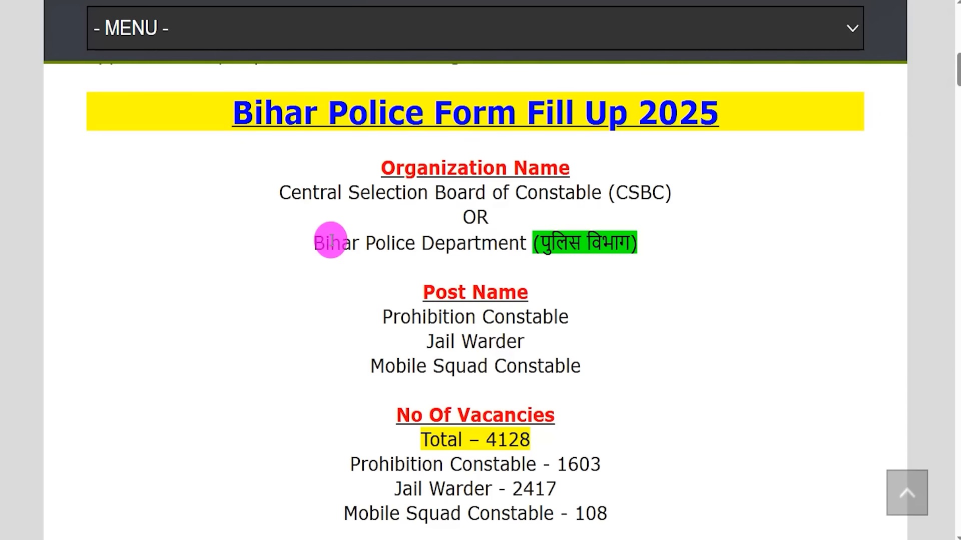
Highlight the post names and total vacancies on the Bihar Police Form Fill Up 2025 page
left_click_drag(480, 315, 554, 325)
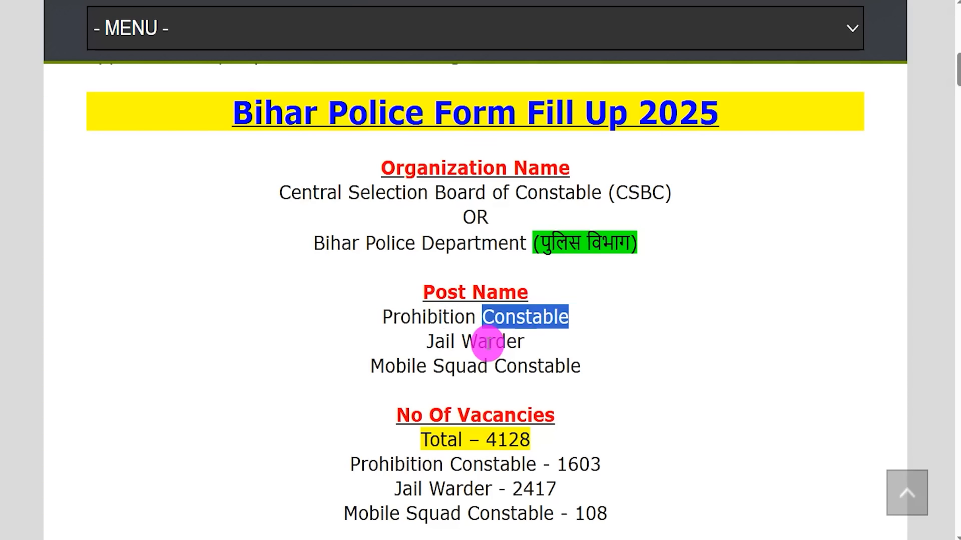
left_click_drag(466, 366, 515, 365)
left_click_drag(488, 439, 530, 439)
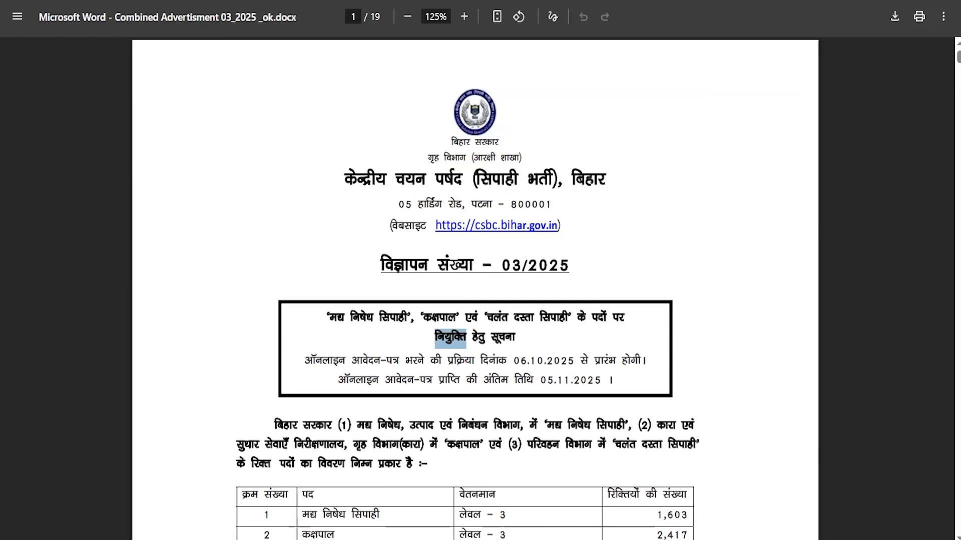
Review the application dates and the vacancy table in the official notification PDF
left_click_drag(513, 360, 614, 362)
left_click_drag(448, 380, 546, 380)
scroll(525, 313, "down", 3)
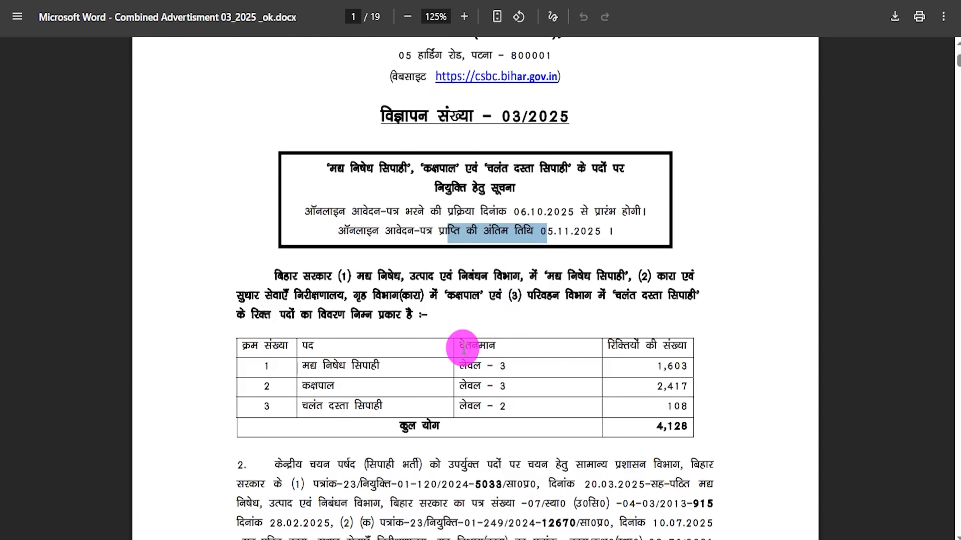
left_click_drag(460, 347, 496, 346)
left_click_drag(606, 344, 683, 386)
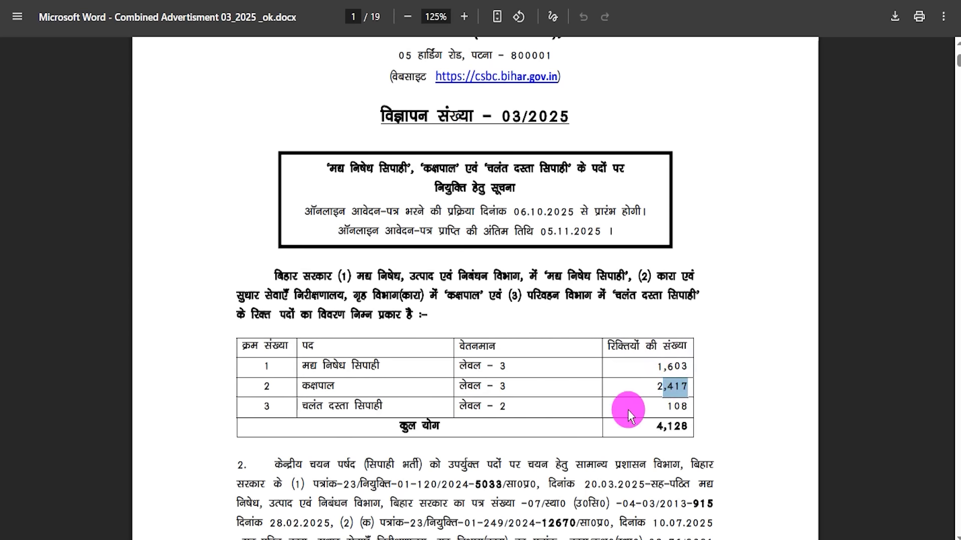
left_click_drag(666, 425, 690, 427)
scroll(597, 390, "down", 10)
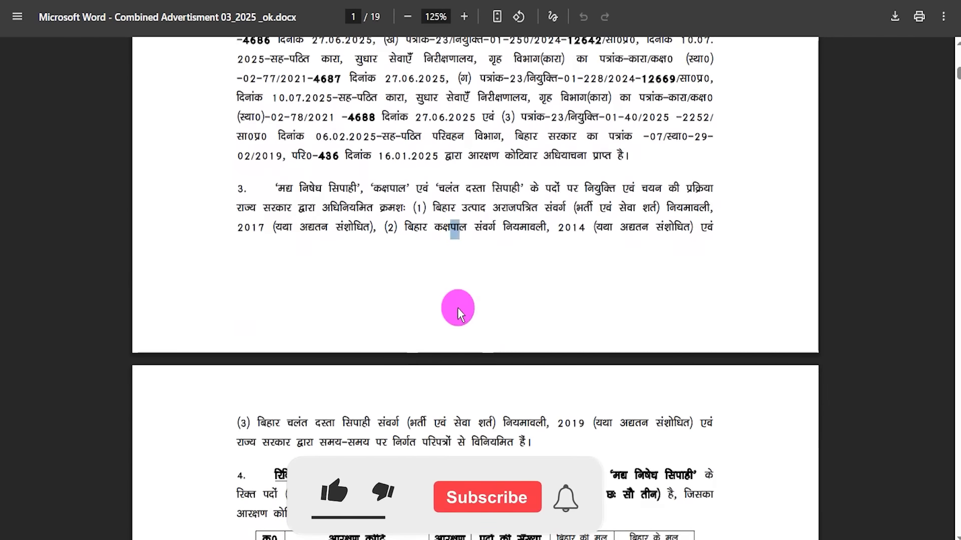
Scroll through the notification's reservation tables, then highlight the last date for online applications
scroll(457, 307, "down", 12)
scroll(457, 311, "down", 10)
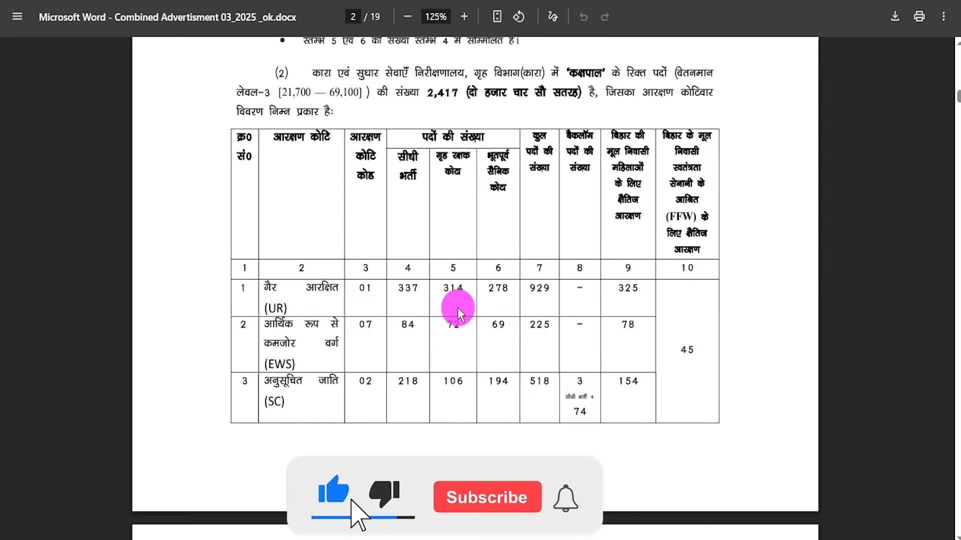
scroll(458, 314, "down", 15)
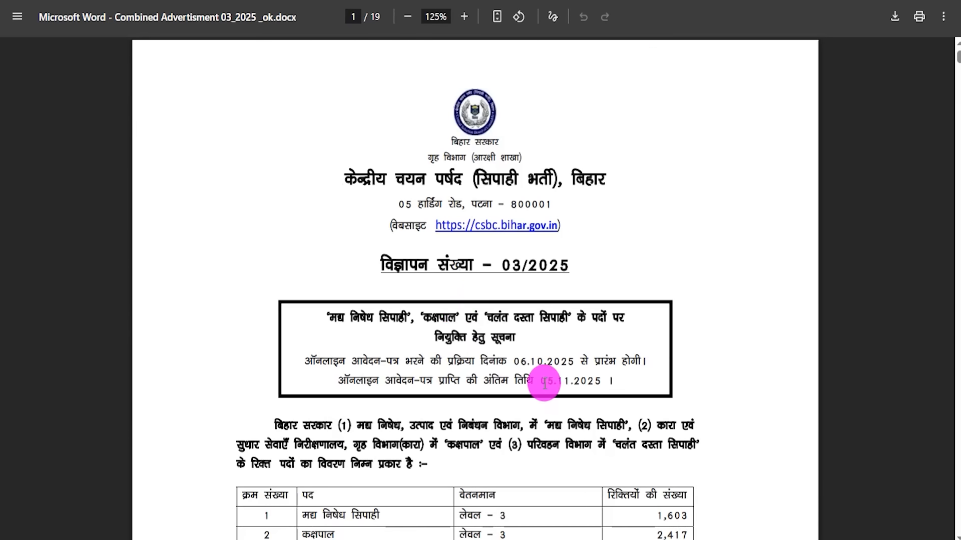
left_click_drag(549, 383, 598, 381)
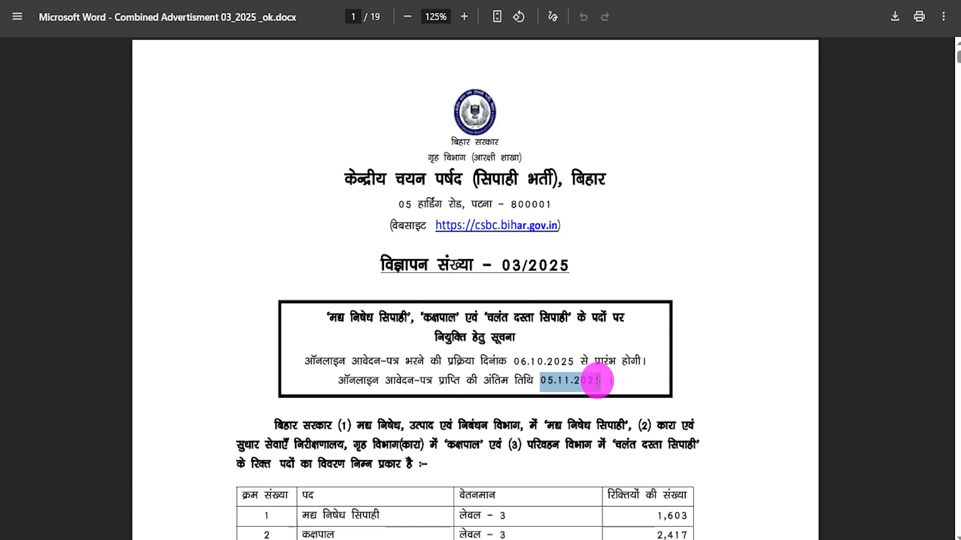
left_click_drag(351, 318, 438, 319)
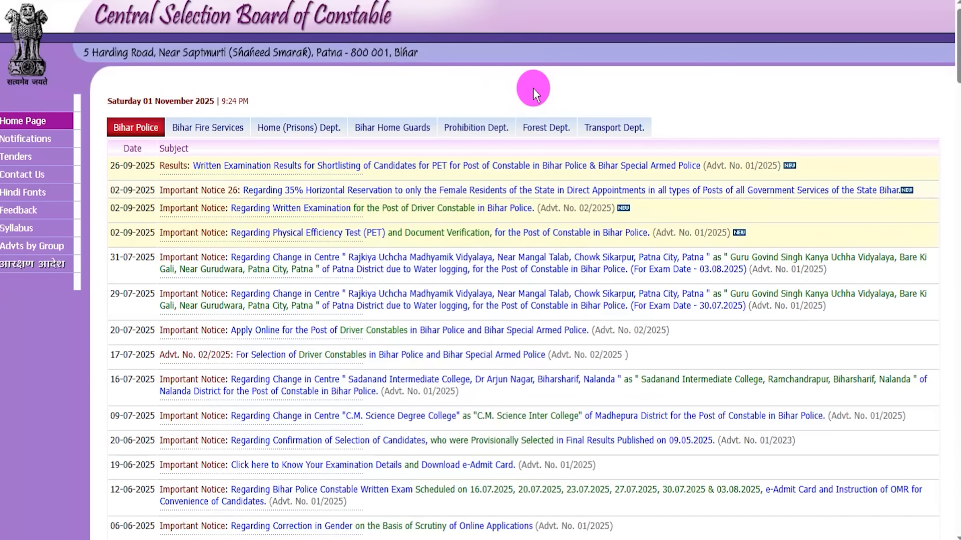
Browse the notice list on the Central Selection Board of Constable website and highlight the job page heading
scroll(471, 242, "down", 5)
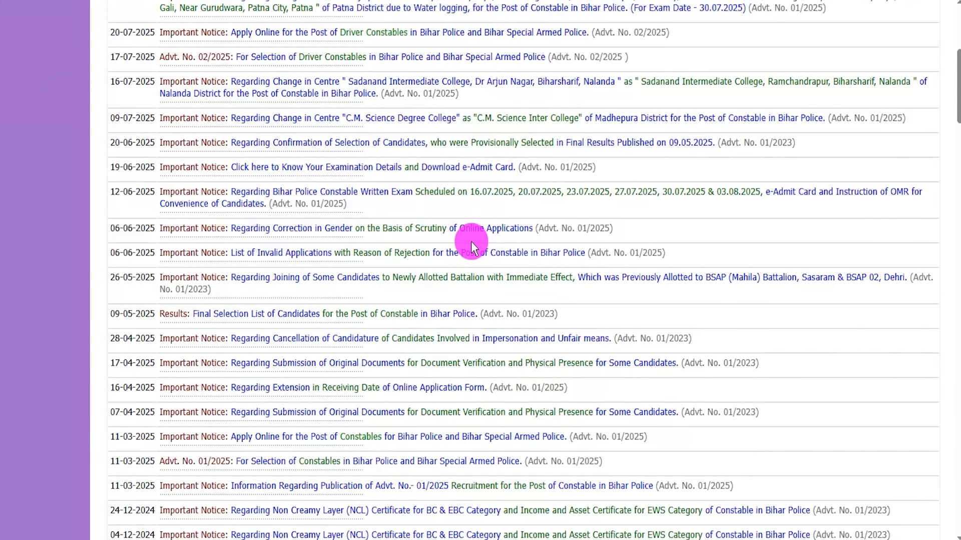
scroll(471, 241, "up", 5)
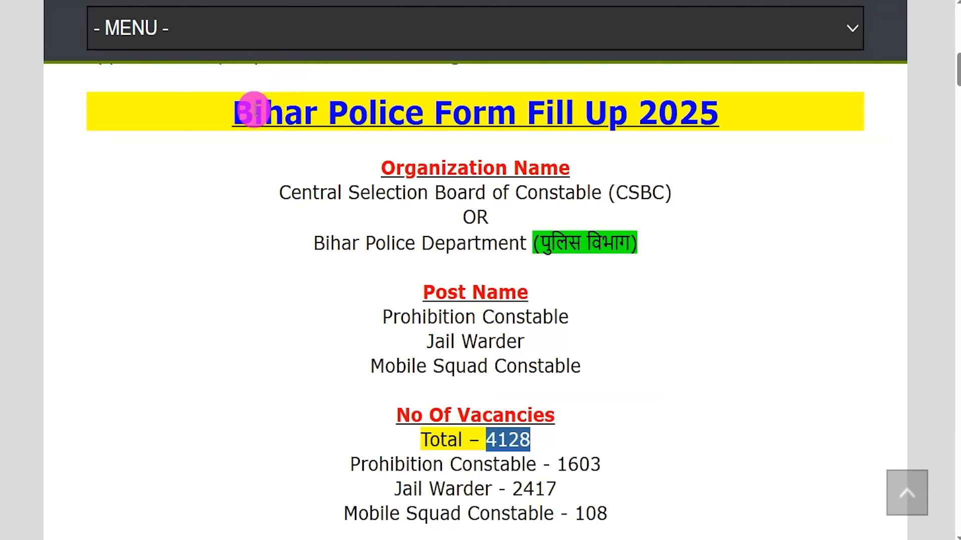
left_click_drag(254, 111, 673, 111)
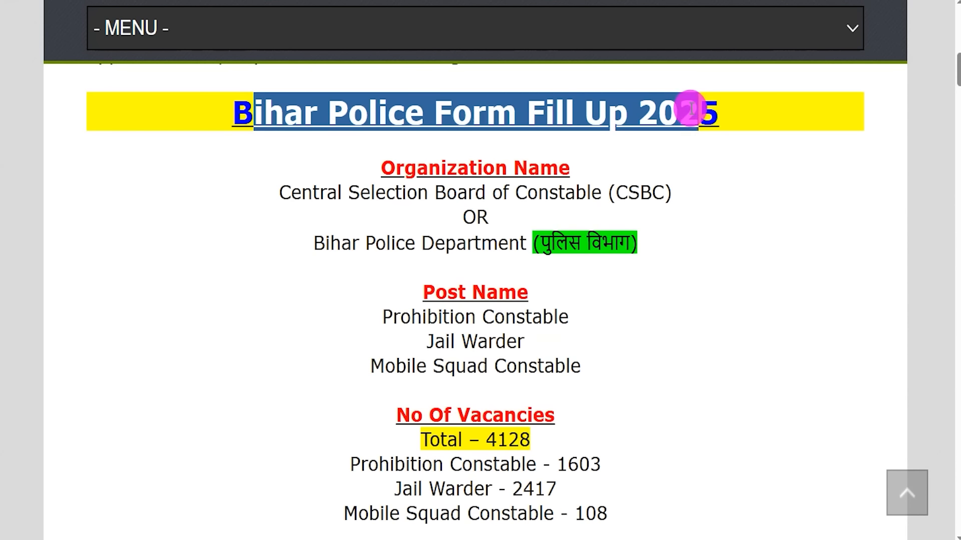
Highlight the organization name, post names and total vacancies on the job page
left_click_drag(302, 193, 671, 192)
left_click_drag(341, 243, 601, 242)
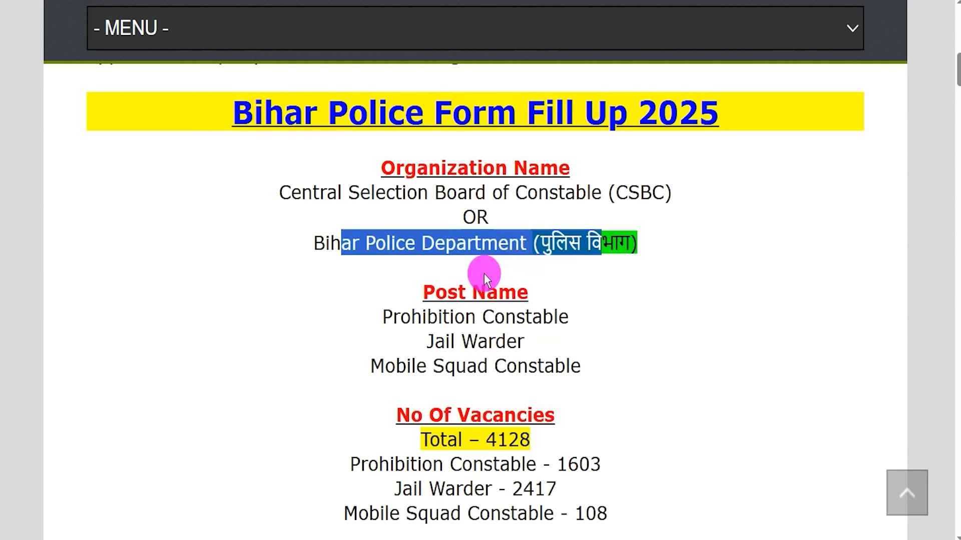
left_click_drag(395, 320, 535, 316)
left_click_drag(434, 341, 544, 366)
left_click_drag(486, 438, 530, 435)
scroll(530, 434, "down", 2)
scroll(520, 401, "down", 2)
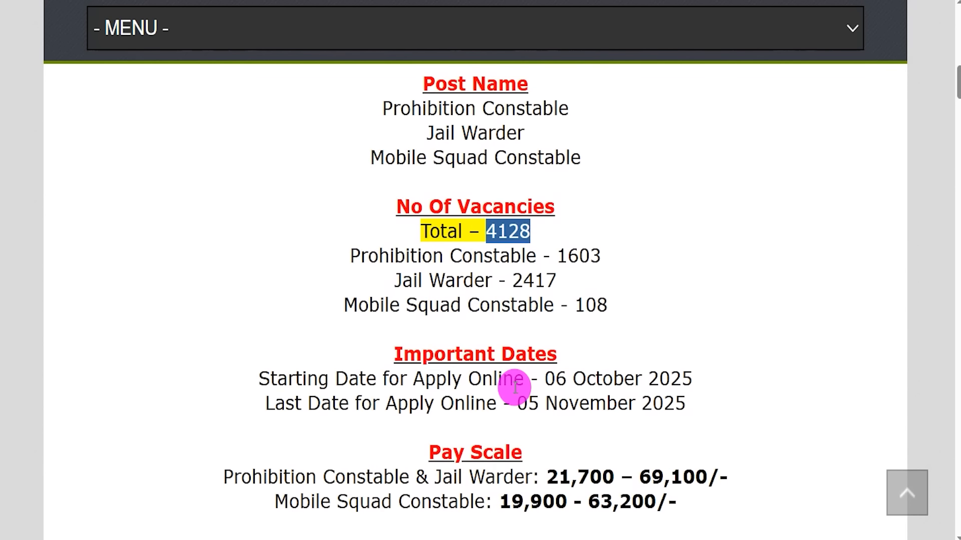
Review the important dates and the pay scales for each post
scroll(514, 386, "down", 1)
left_click_drag(527, 373, 663, 374)
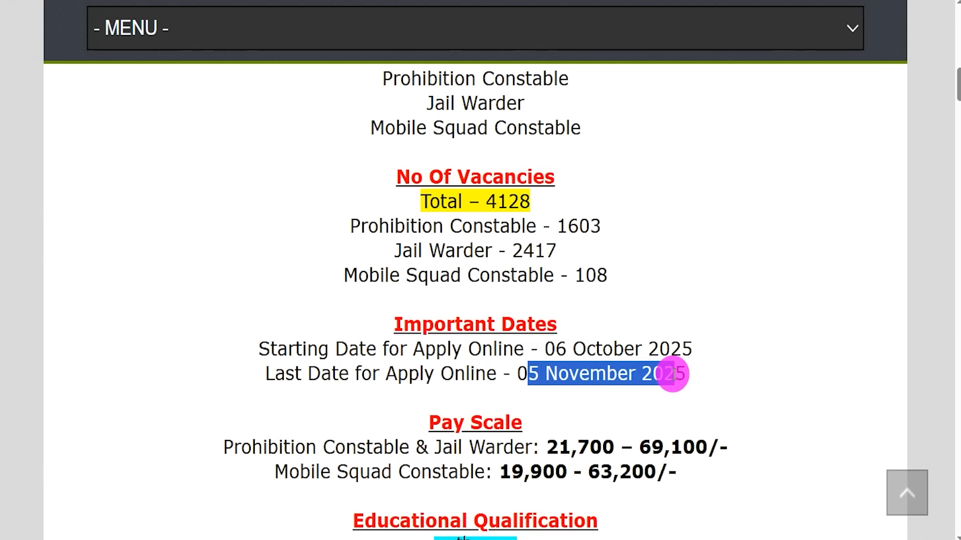
scroll(671, 376, "down", 3)
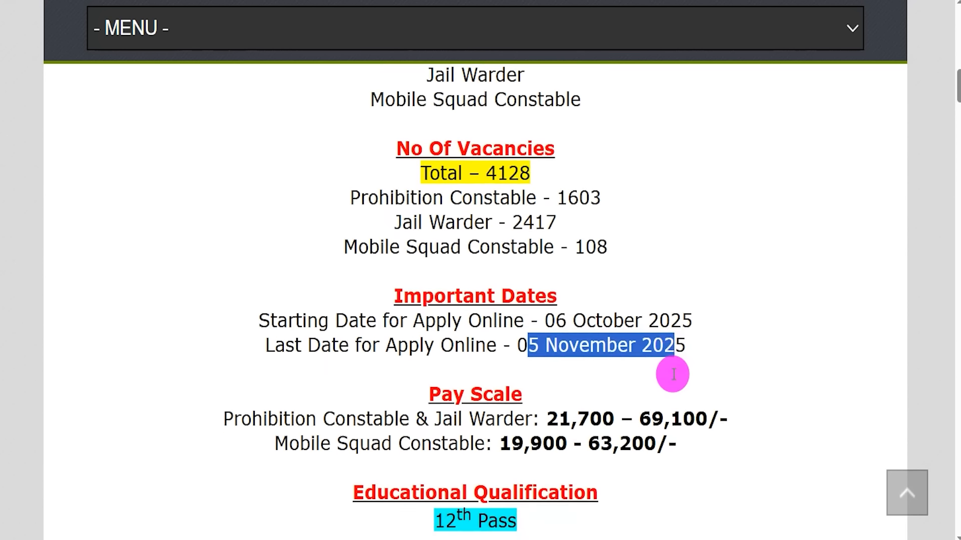
left_click_drag(548, 298, 729, 300)
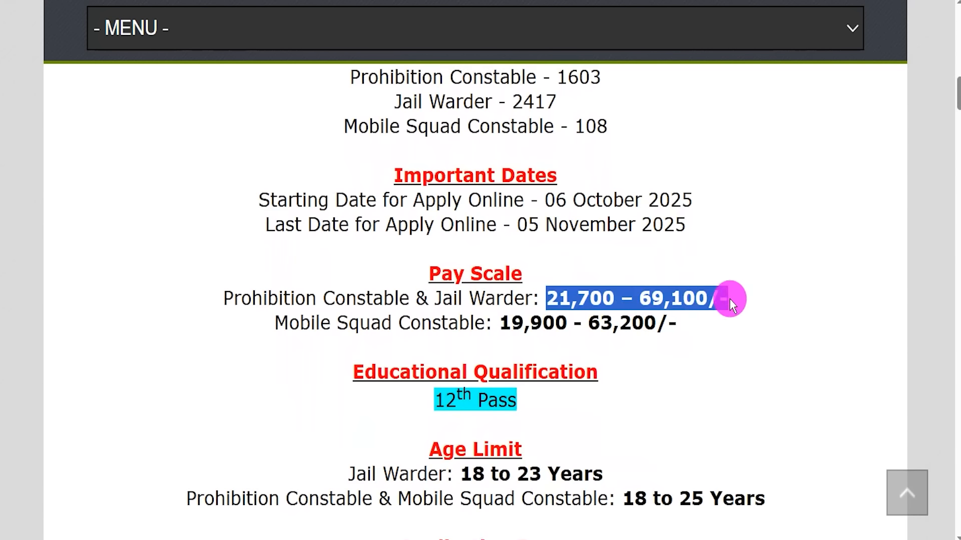
left_click_drag(511, 320, 656, 322)
Review the educational qualification, age limits and application fee sections
scroll(492, 324, "down", 1)
left_click_drag(436, 343, 521, 339)
scroll(521, 337, "down", 2)
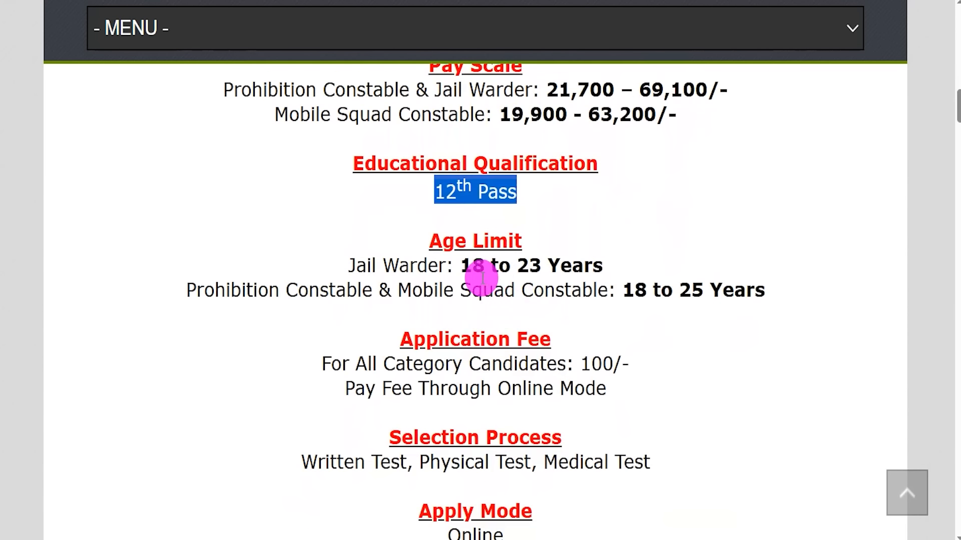
left_click_drag(470, 266, 725, 289)
scroll(658, 285, "down", 2)
left_click_drag(369, 244, 618, 243)
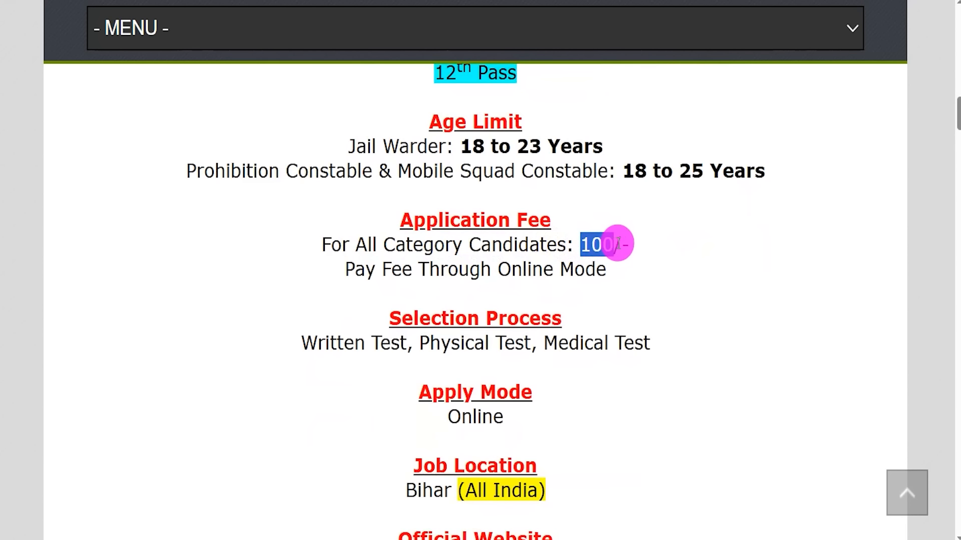
Review the fee payment mode, selection process and apply mode sections
left_click_drag(382, 269, 540, 269)
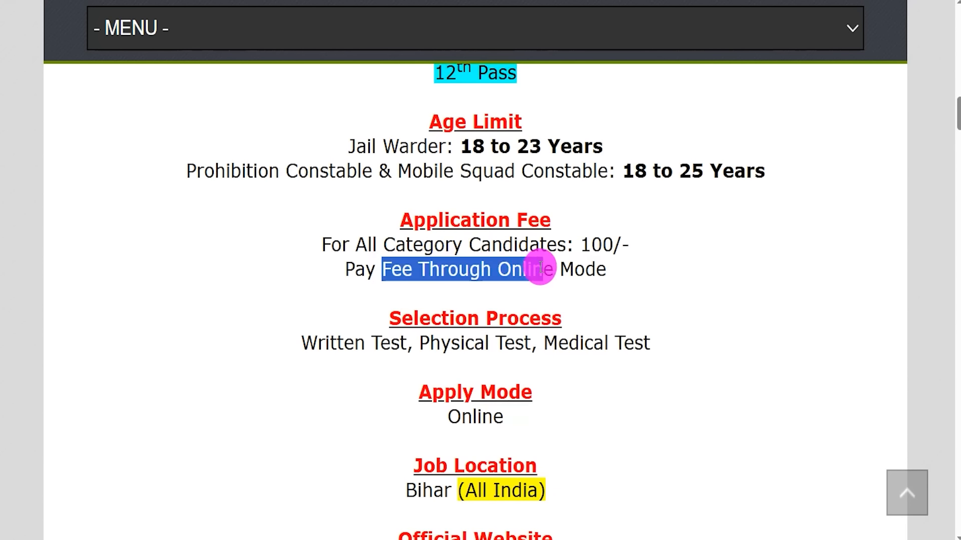
scroll(541, 269, "down", 2)
left_click_drag(330, 253, 630, 249)
scroll(482, 382, "down", 1)
left_click_drag(464, 371, 518, 371)
left_click_drag(461, 297, 493, 296)
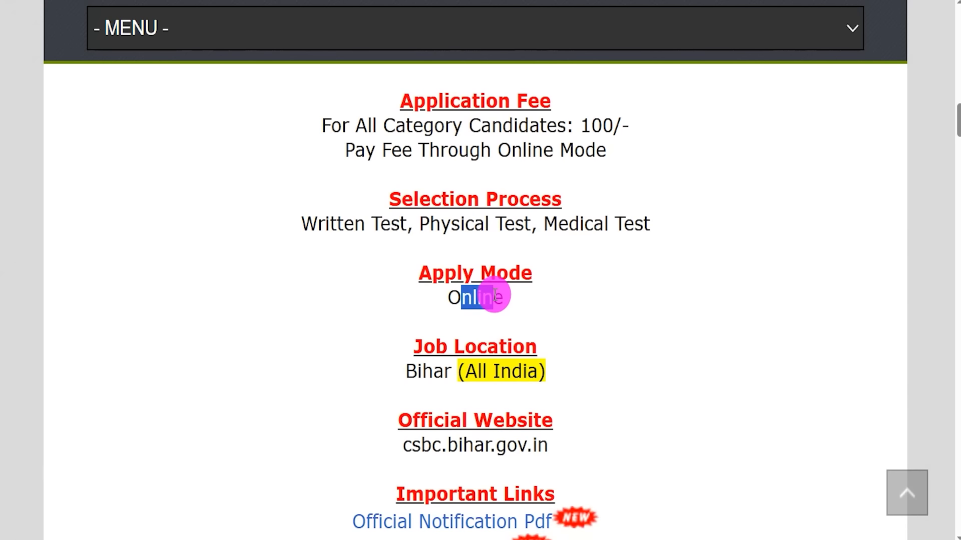
Scroll to the Important Links section and highlight the Official Notification Pdf link
scroll(494, 296, "down", 2)
scroll(493, 290, "down", 1)
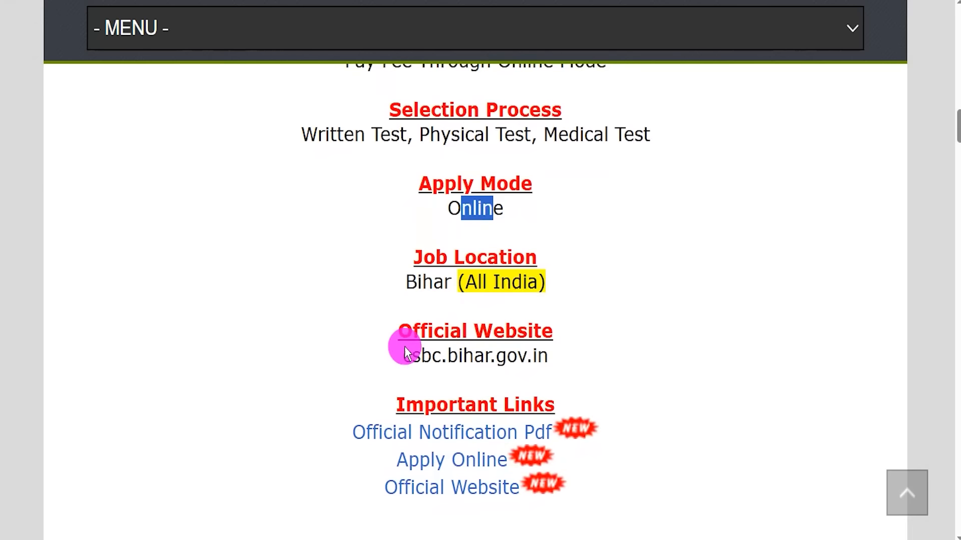
left_click_drag(405, 406, 543, 404)
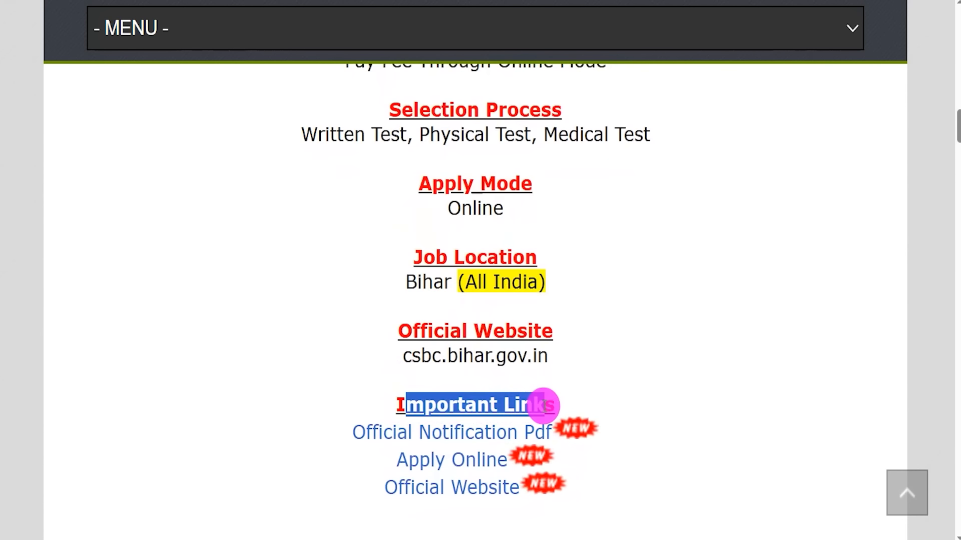
left_click_drag(341, 429, 551, 430)
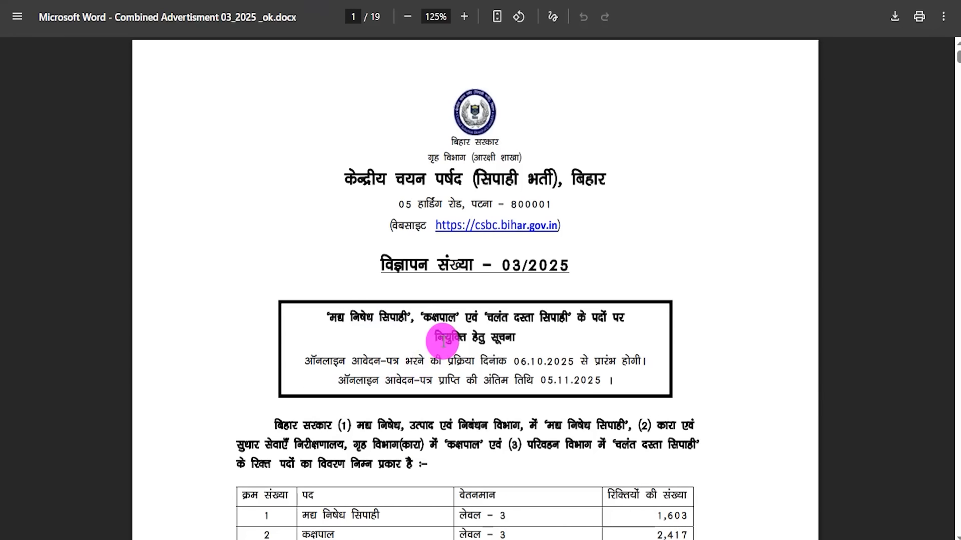
Highlight the post names and the online application start date in the notification PDF
left_click_drag(436, 336, 470, 335)
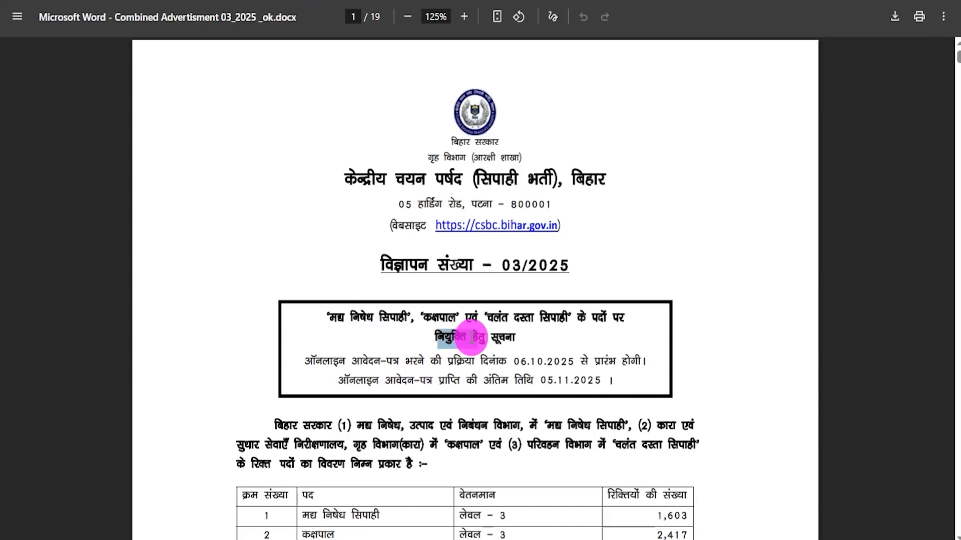
scroll(455, 320, "down", 3)
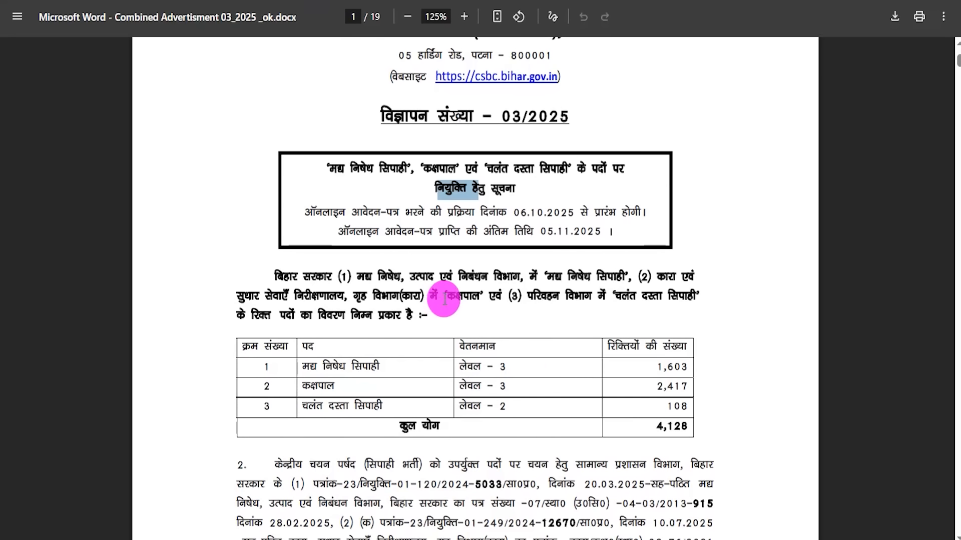
left_click_drag(444, 299, 465, 298)
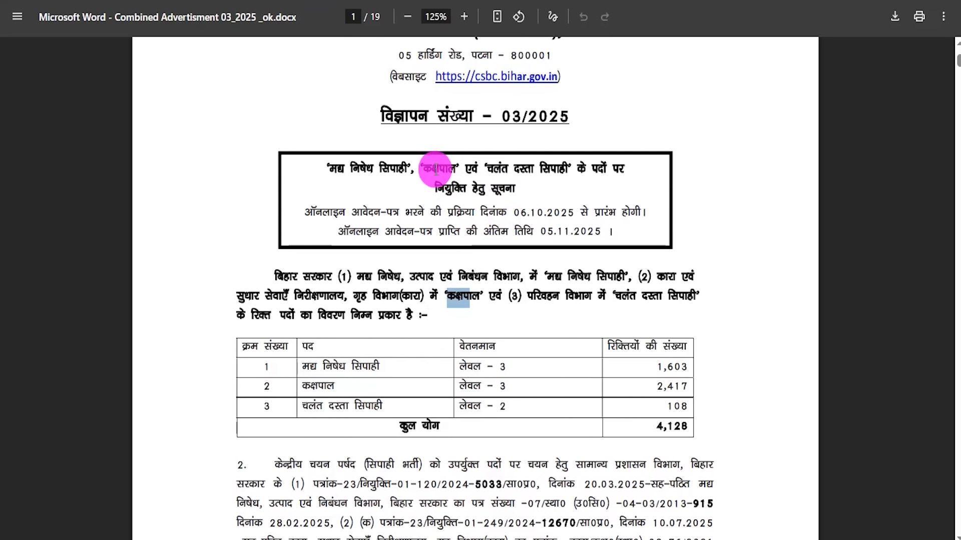
left_click_drag(431, 170, 507, 169)
left_click_drag(519, 213, 580, 215)
scroll(475, 392, "down", 2)
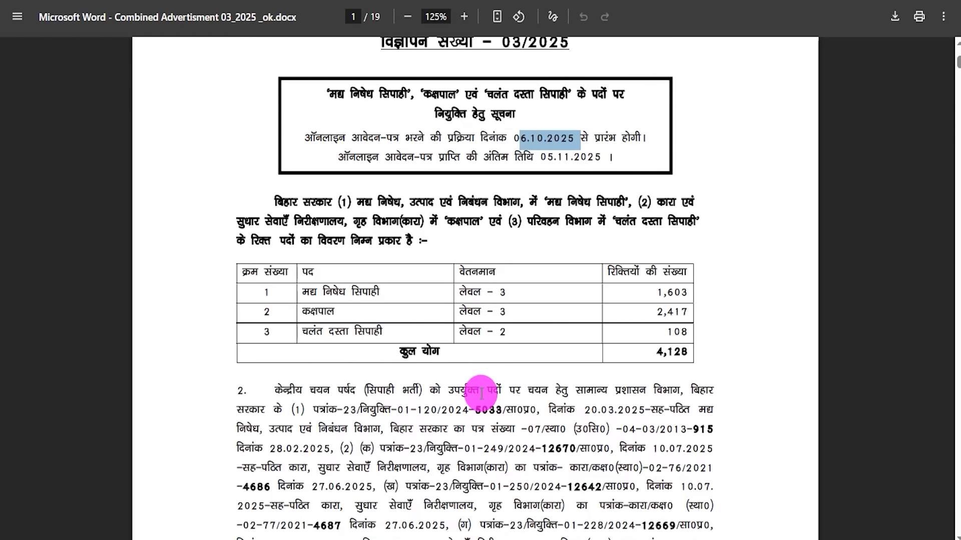
Scroll through the notification's category-wise vacancy tables and eligibility section, then return to the top
scroll(519, 392, "down", 1)
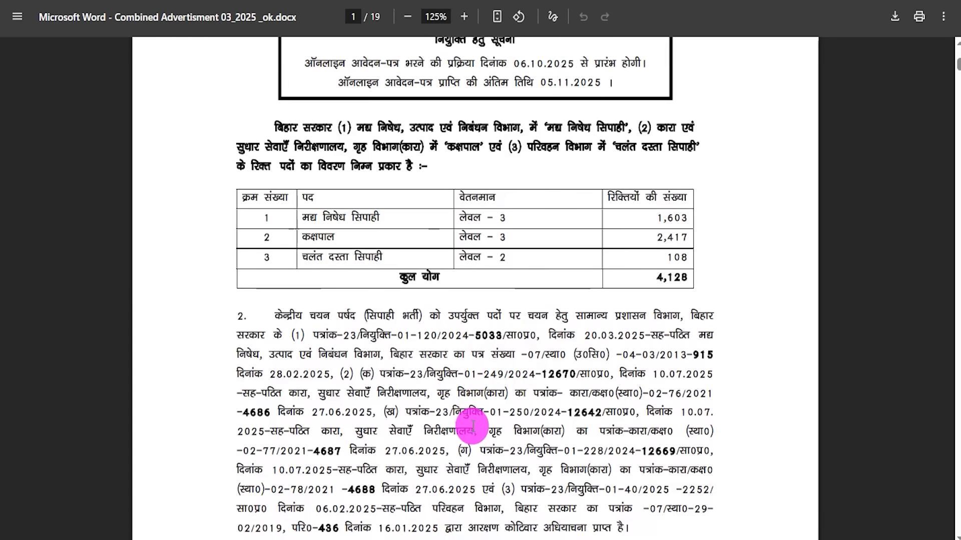
scroll(494, 426, "down", 3)
scroll(485, 372, "down", 12)
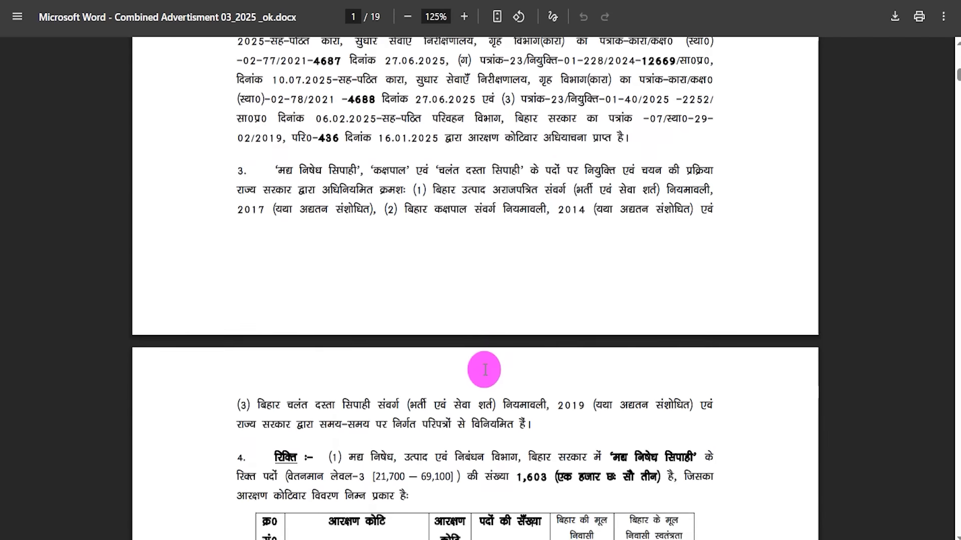
scroll(482, 369, "down", 14)
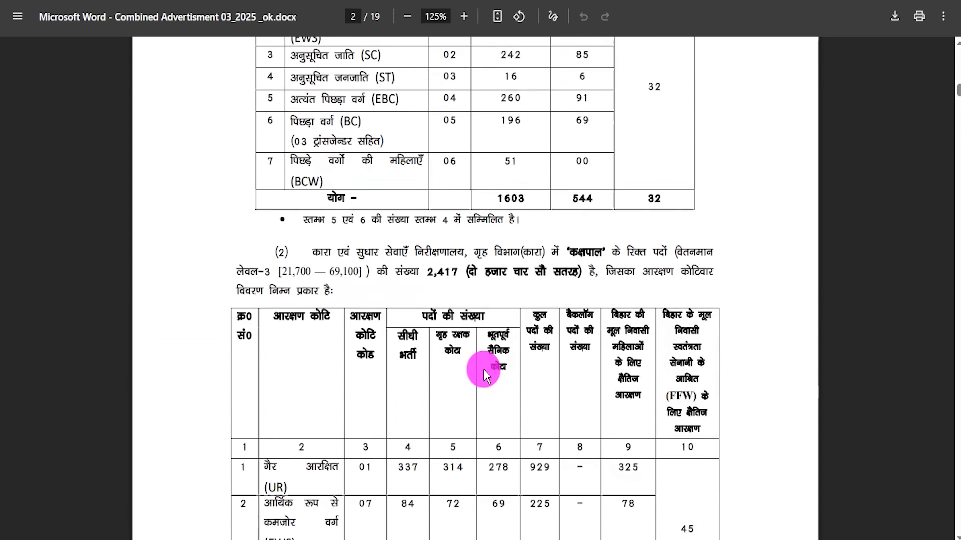
scroll(482, 369, "down", 6)
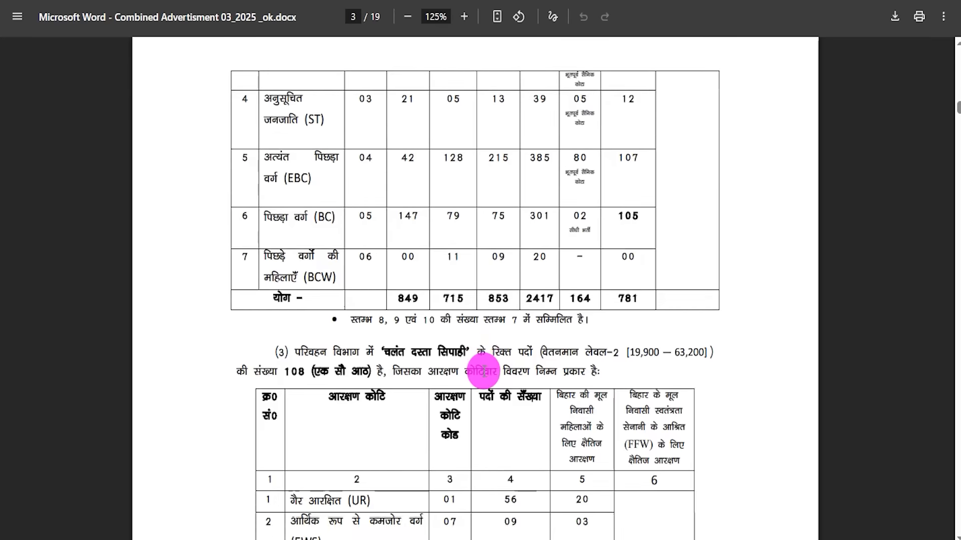
left_click_drag(475, 371, 514, 377)
scroll(515, 376, "down", 11)
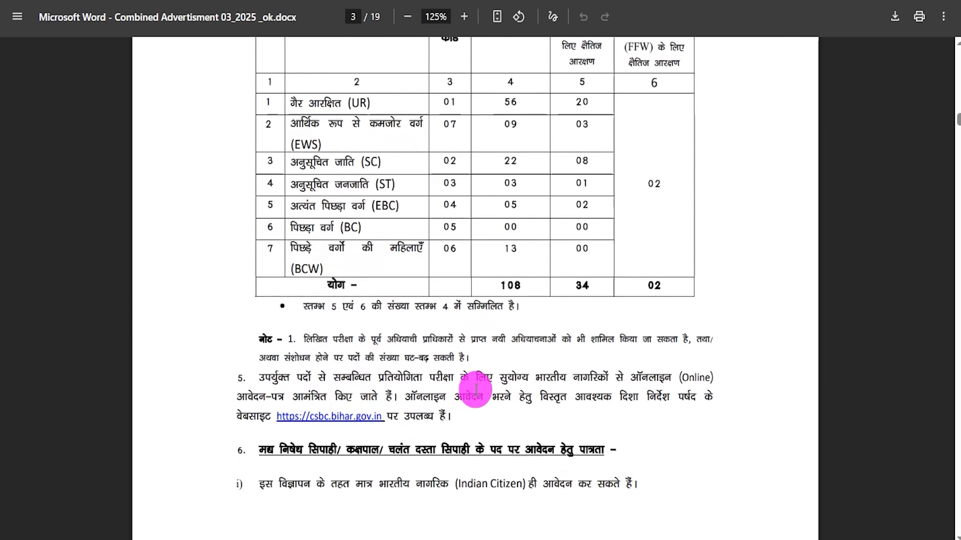
scroll(499, 371, "down", 7)
scroll(497, 370, "up", 20)
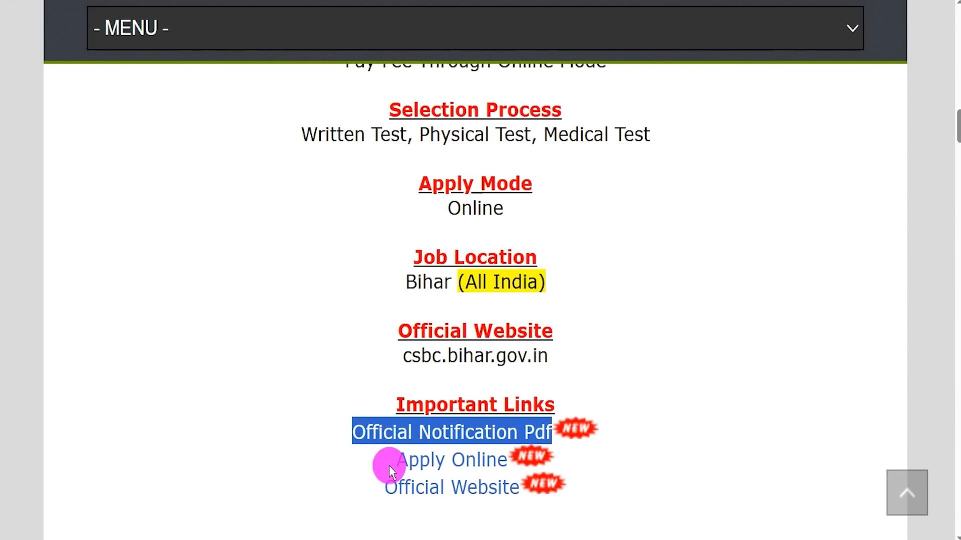
Open the online application portal for Advt. No. 03/2025
left_click_drag(393, 462, 504, 456)
left_click(467, 467)
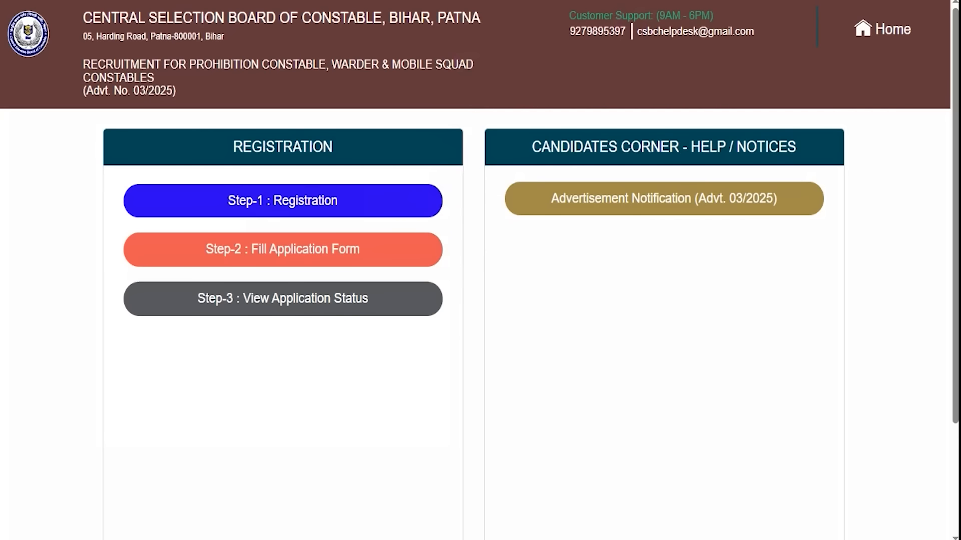
Open Step-1 Registration, scroll through the registration and payment instructions, and proceed to registration and payment
left_click(328, 197)
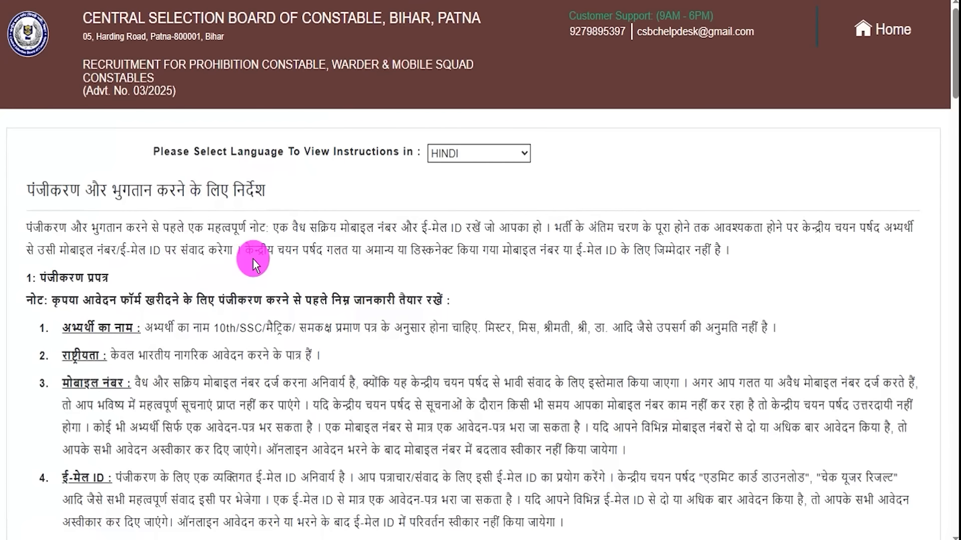
left_click_drag(142, 300, 290, 302)
scroll(310, 201, "down", 6)
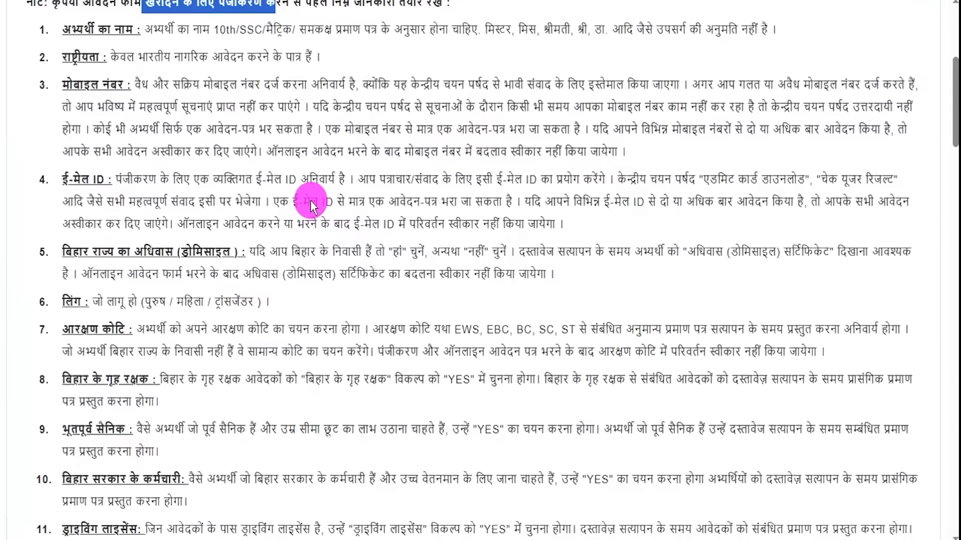
scroll(310, 201, "down", 20)
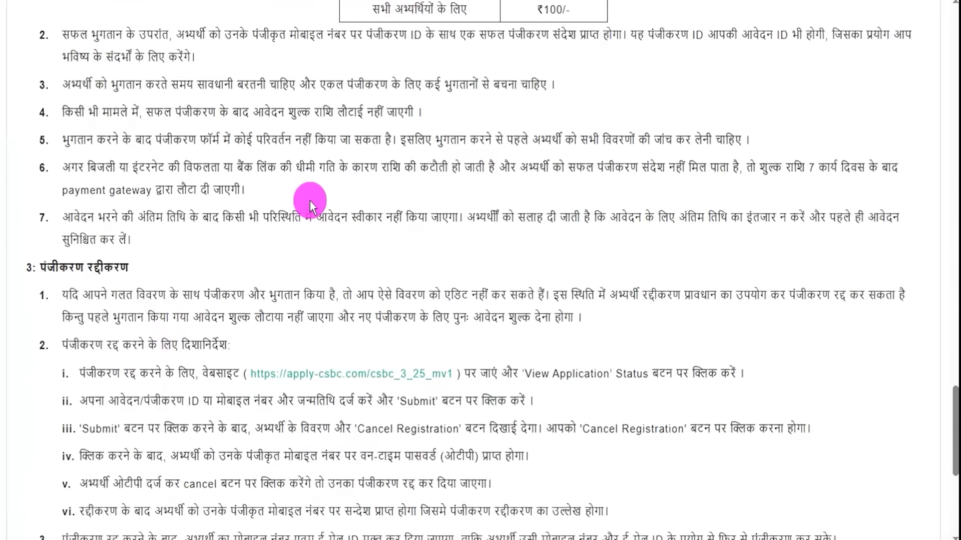
scroll(136, 370, "down", 7)
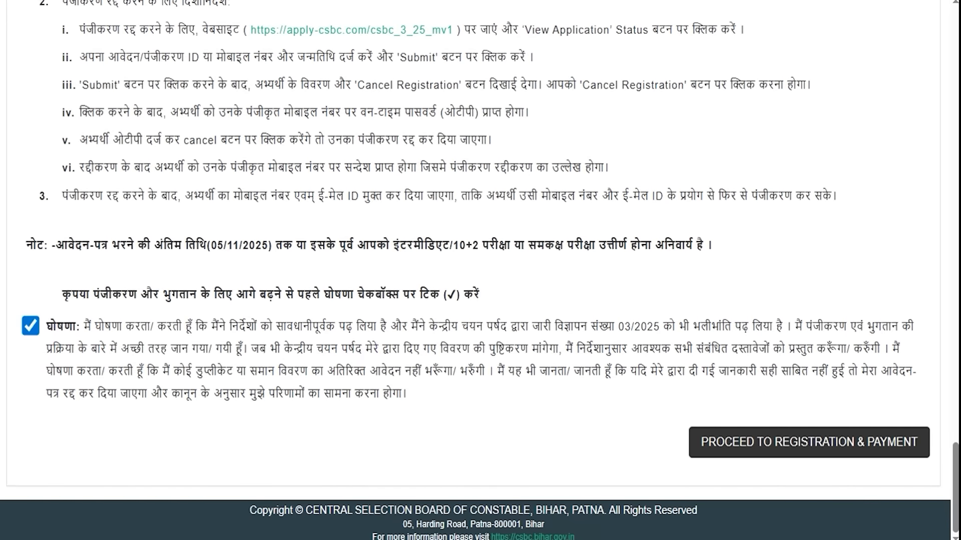
left_click_drag(397, 438, 673, 444)
left_click(740, 448)
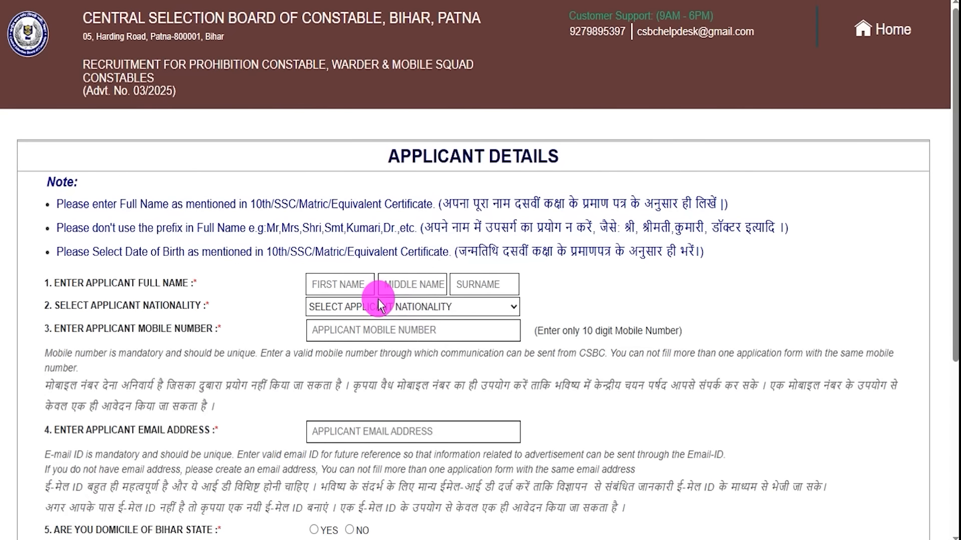
Point out the first name, middle name and surname fields of the applicant details form
left_click_drag(68, 278, 117, 279)
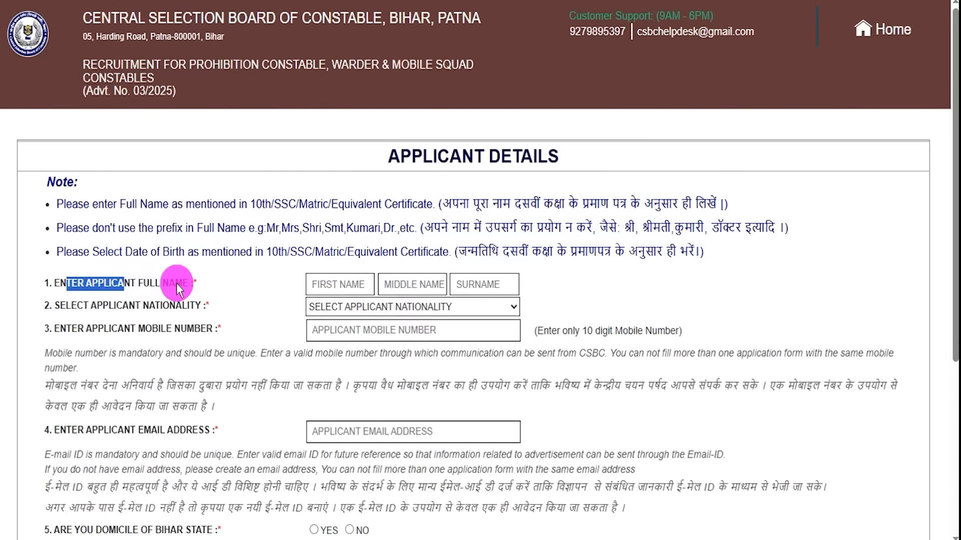
scroll(220, 168, "down", 3)
left_click(212, 169)
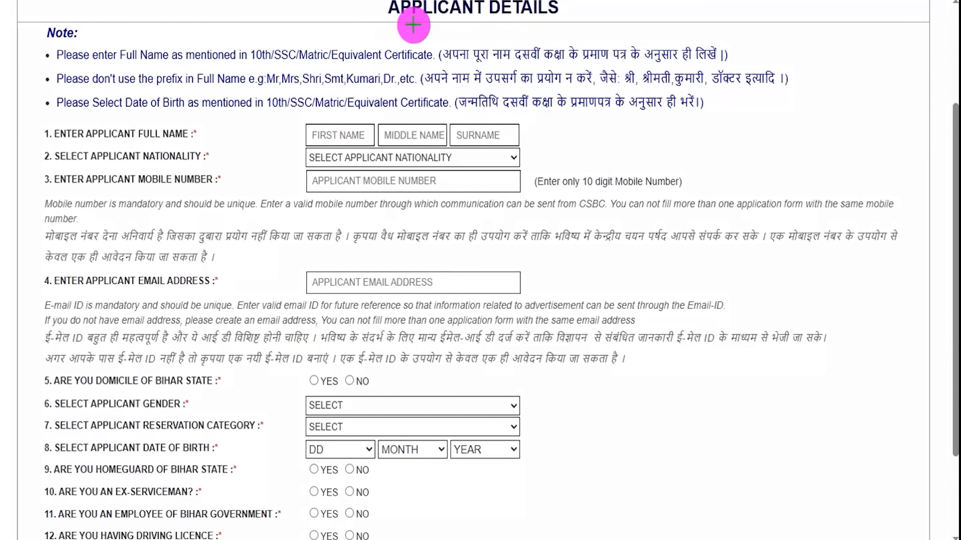
left_click_drag(344, 137, 364, 108)
mouse_move(418, 133)
left_mouse_down()
mouse_move(439, 111)
mouse_move(502, 107)
left_mouse_up()
left_click_drag(431, 135, 503, 136)
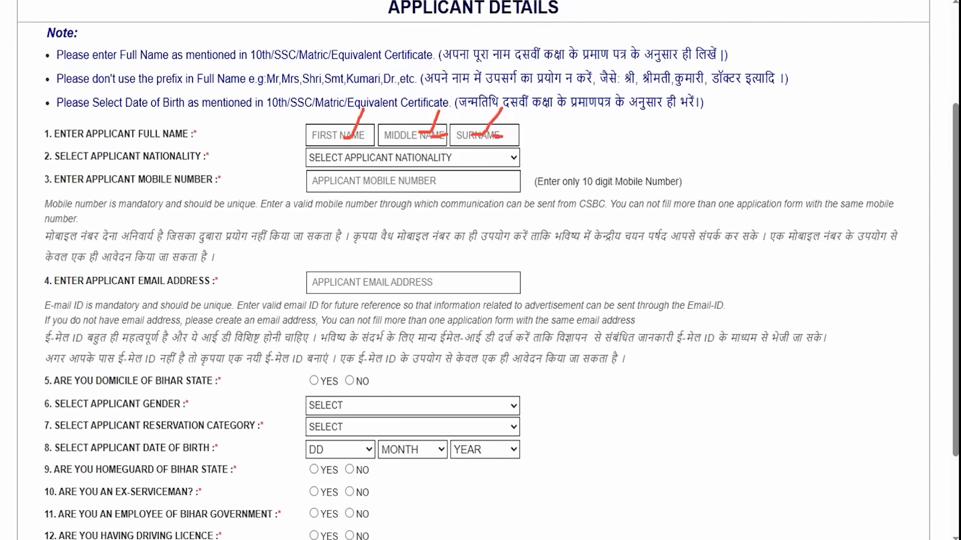
Set the applicant nationality to INDIAN and point out the mobile number and email address fields
left_click(403, 160)
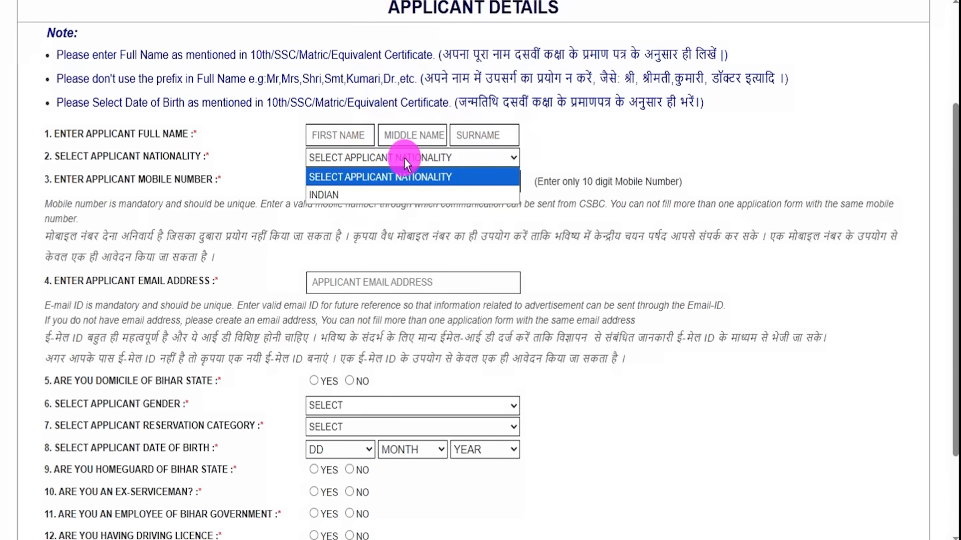
left_click(364, 192)
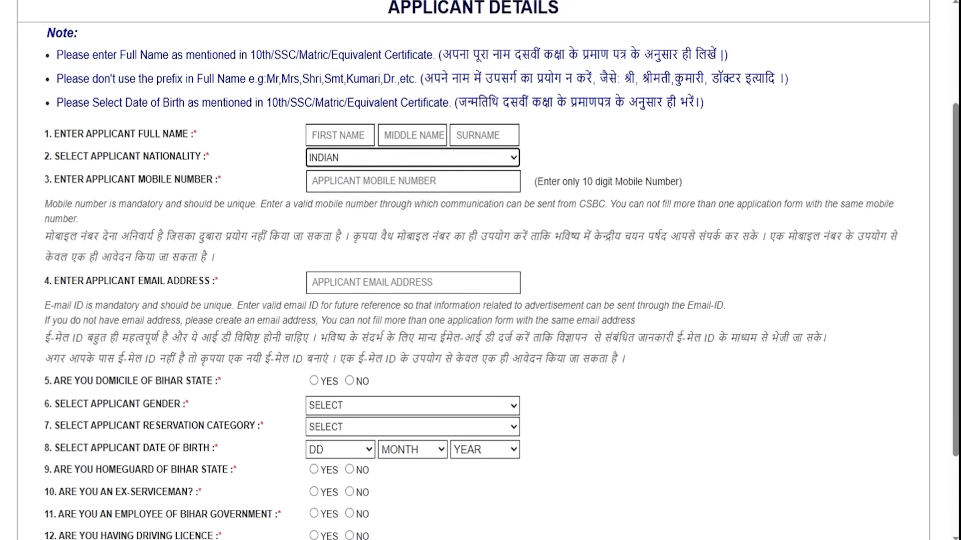
left_click_drag(427, 180, 453, 152)
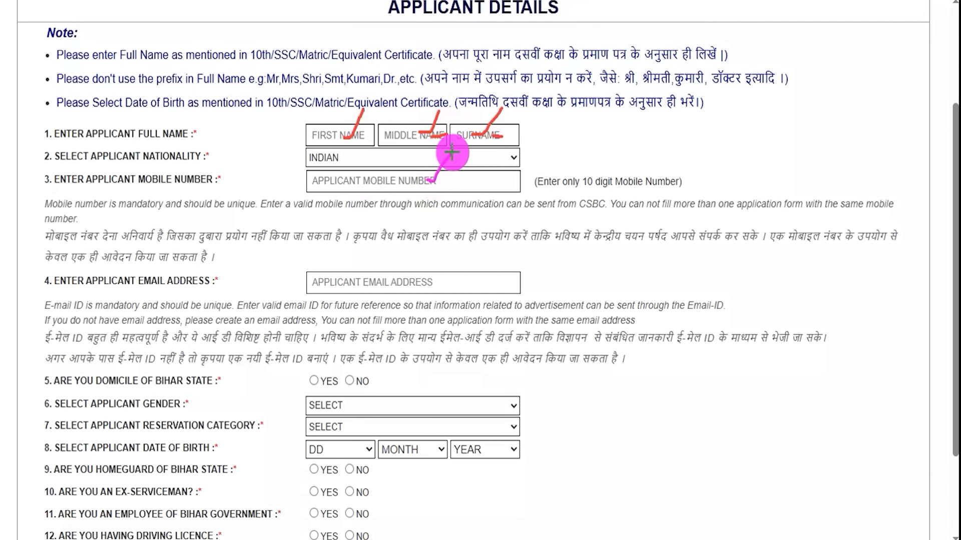
left_click_drag(451, 284, 479, 247)
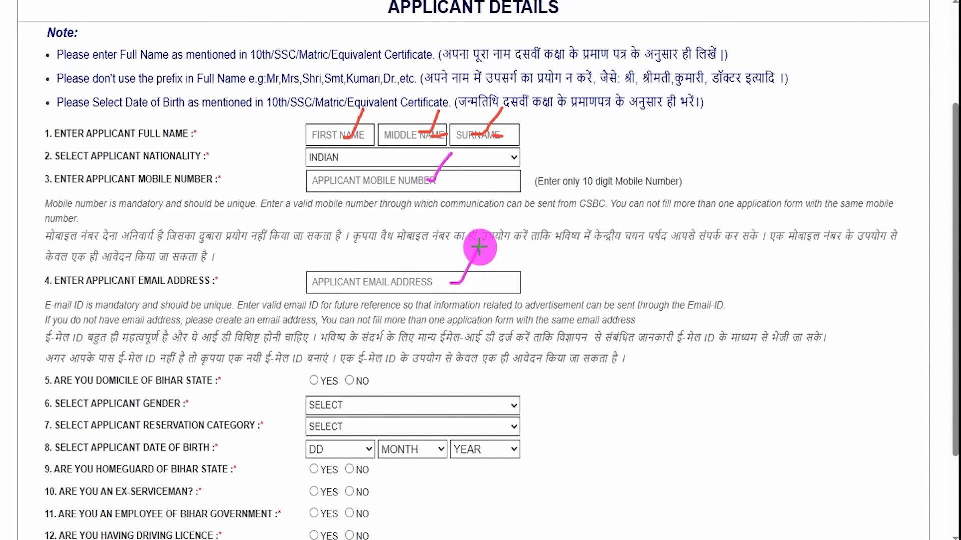
key("Escape")
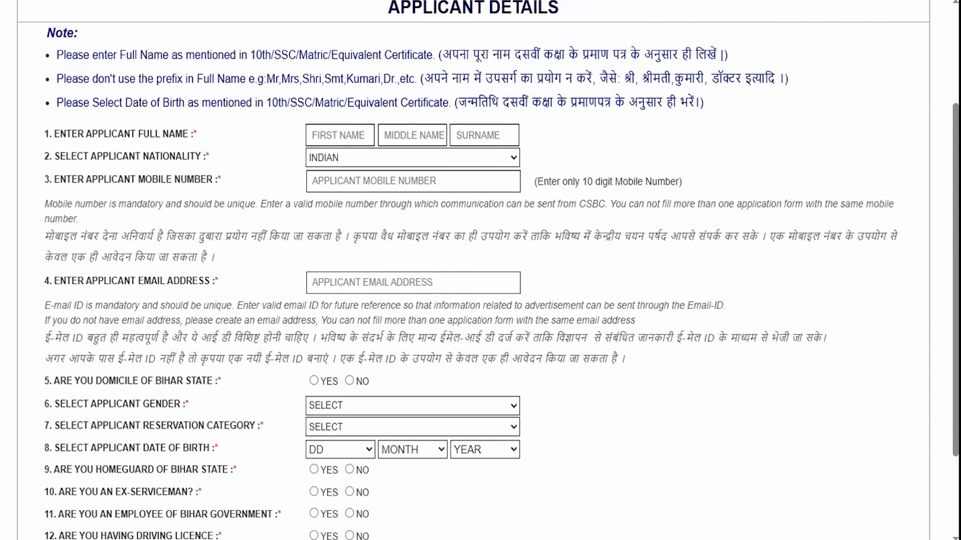
Answer YES to being a domicile of Bihar State
scroll(264, 339, "down", 2)
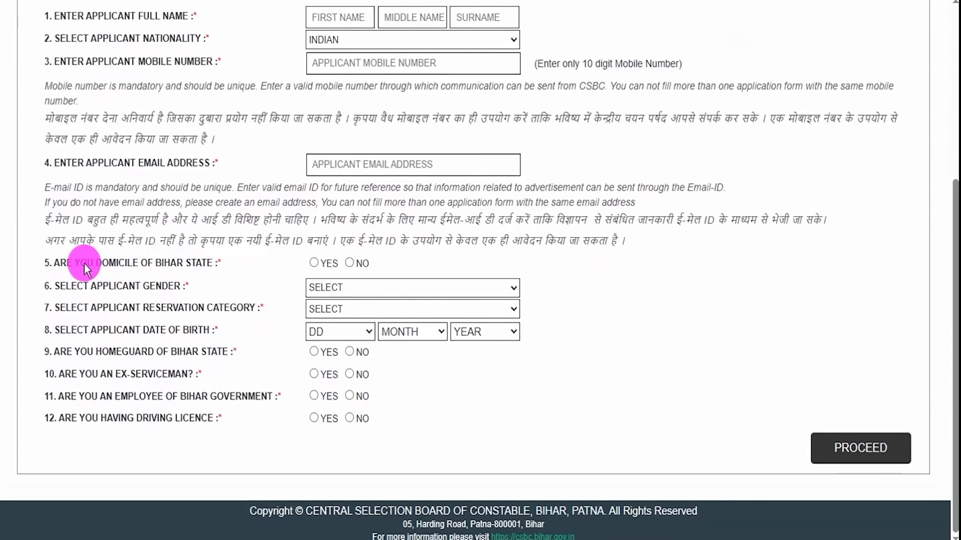
left_click_drag(85, 264, 191, 262)
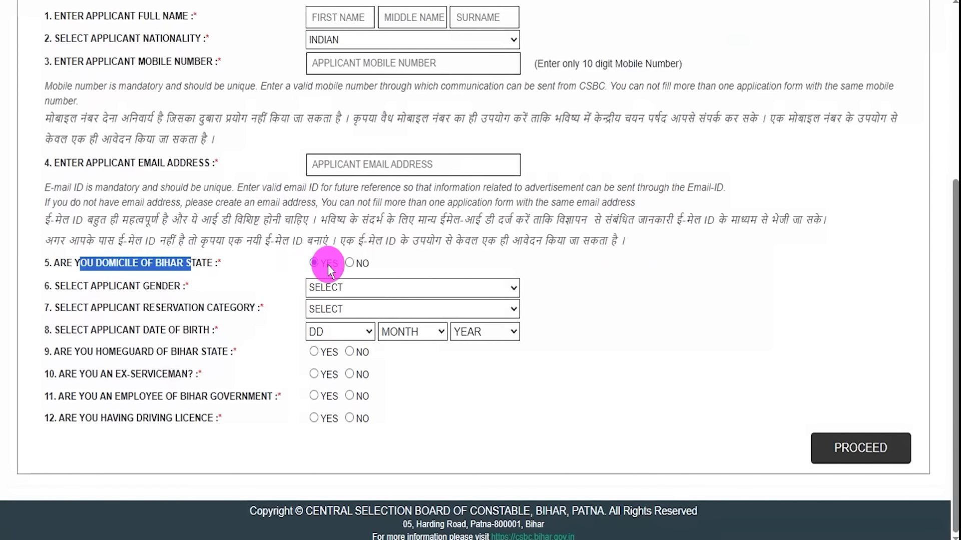
left_click(349, 264)
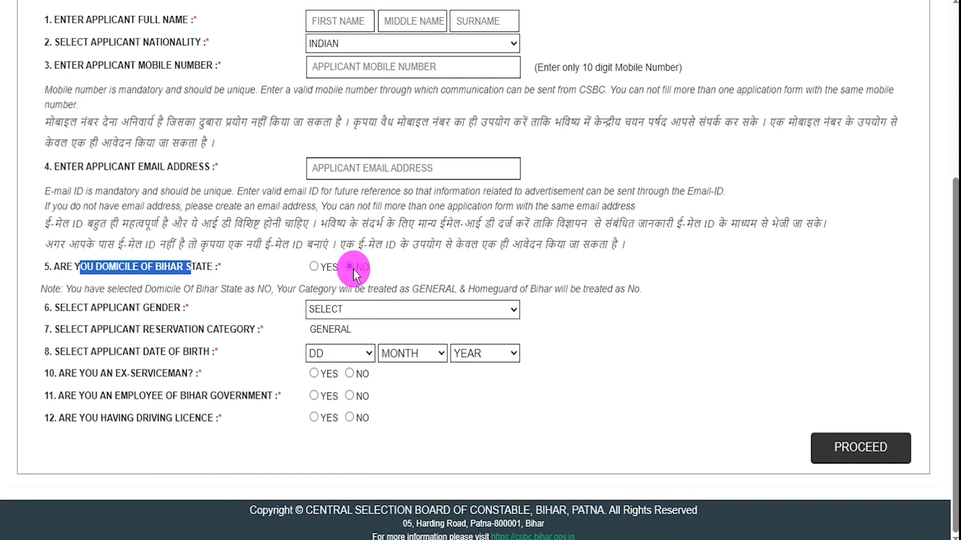
left_click(313, 267)
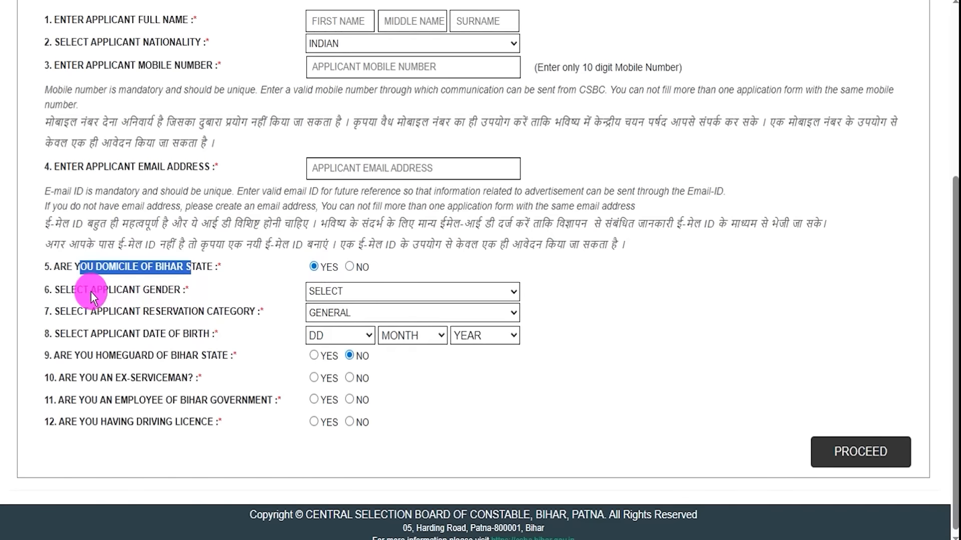
Set the applicant gender to MALE and the reservation category to SC
left_click_drag(89, 292, 243, 291)
left_click(386, 292)
left_click(369, 310)
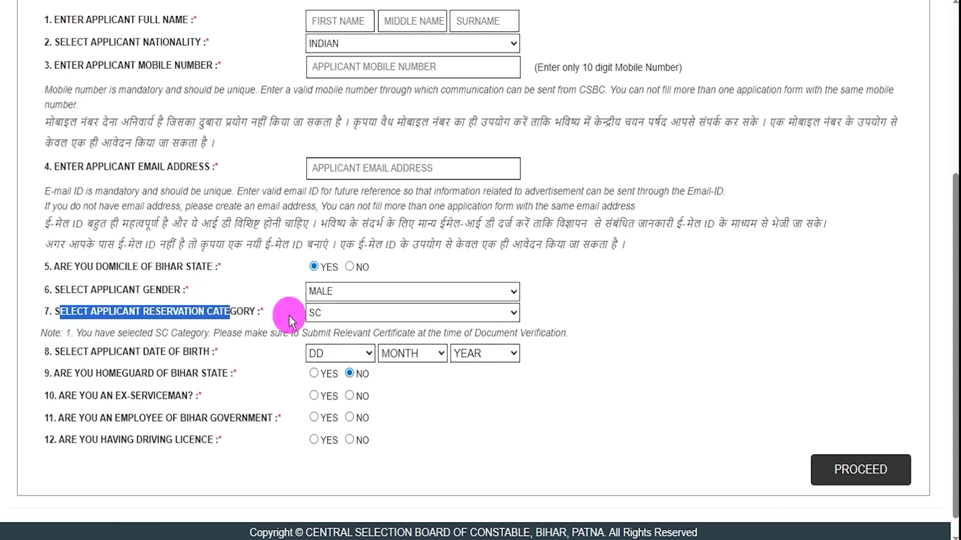
left_click(342, 312)
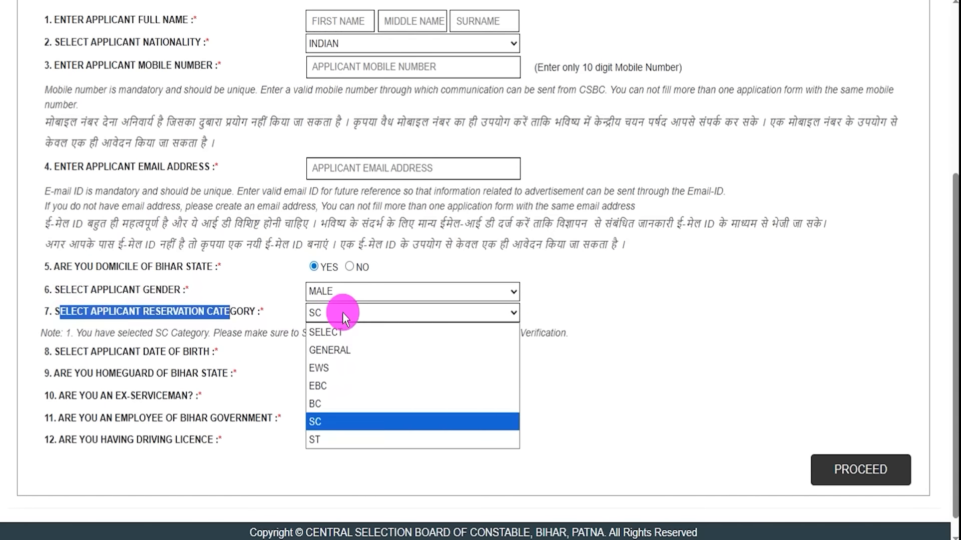
left_click(331, 421)
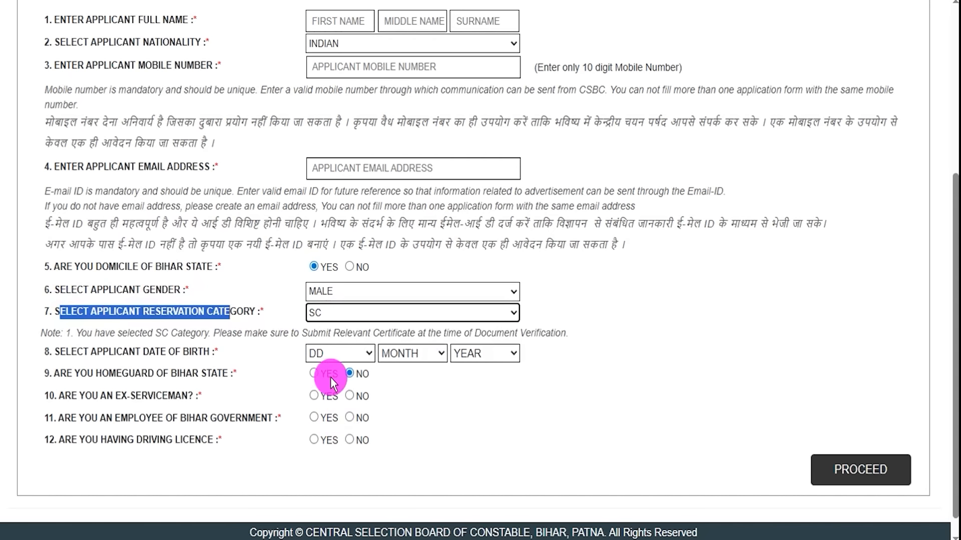
Open the date of birth day, month and year lists without choosing values
left_click(102, 357)
left_click(360, 352)
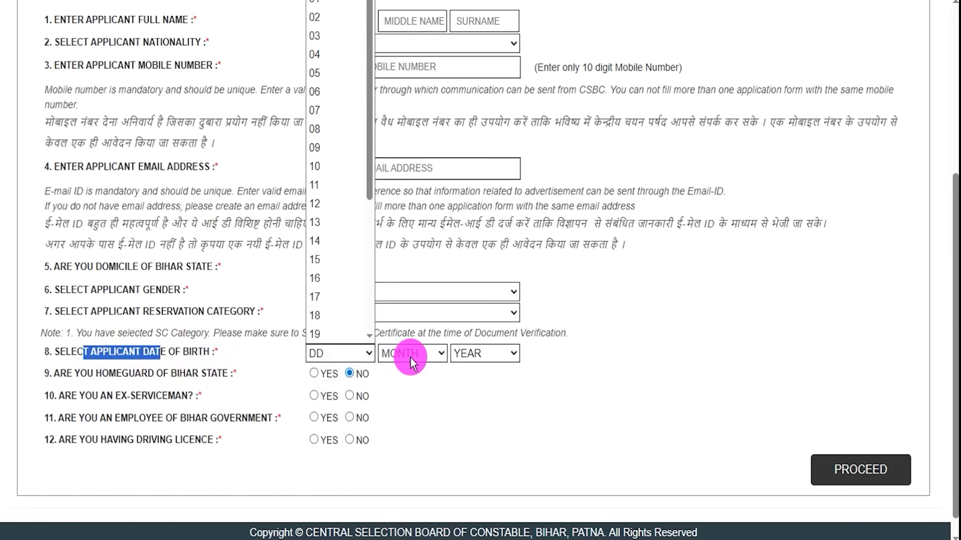
left_click(409, 356)
left_click(470, 356)
left_click(476, 395)
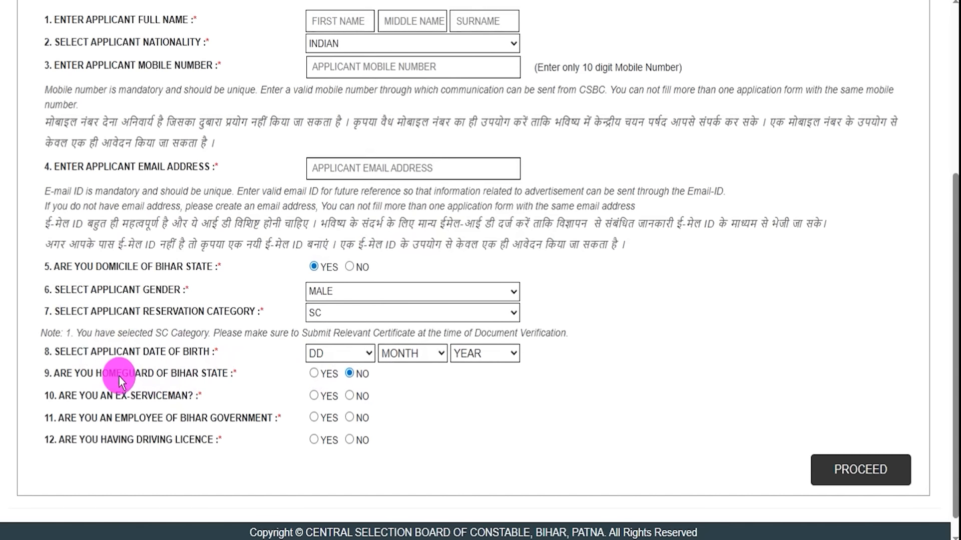
Answer YES to being a homeguard of Bihar and focus the Home Guard number field
left_click_drag(73, 374, 161, 375)
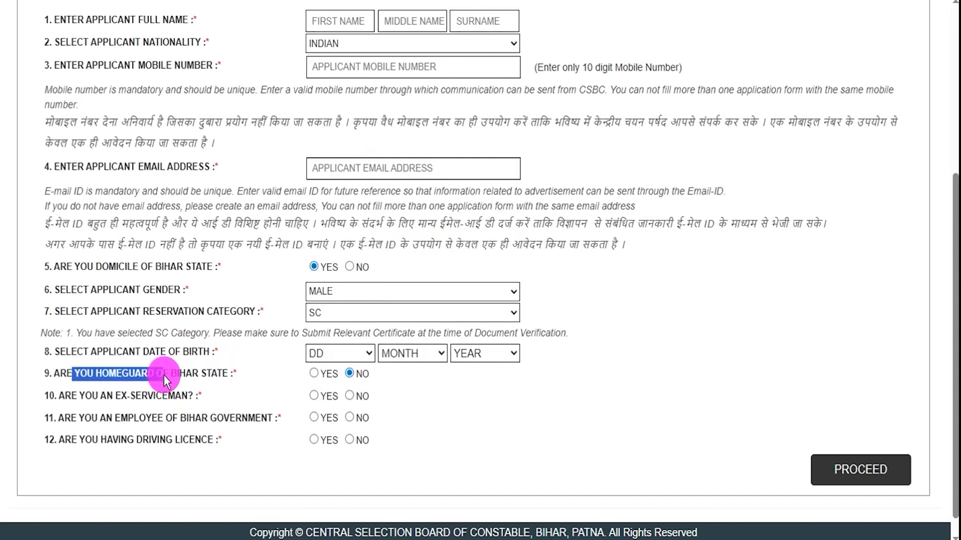
left_click(314, 374)
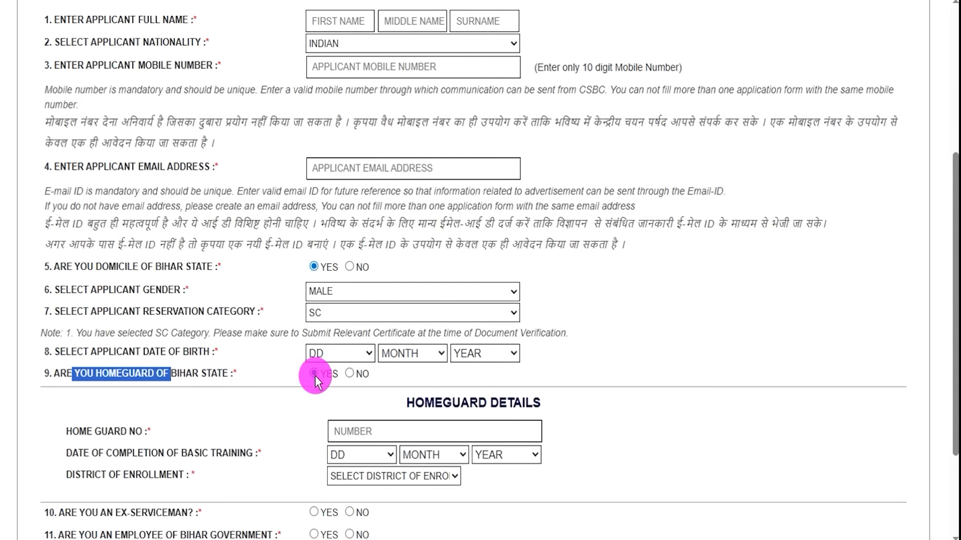
left_click_drag(78, 427, 352, 430)
left_click(351, 430)
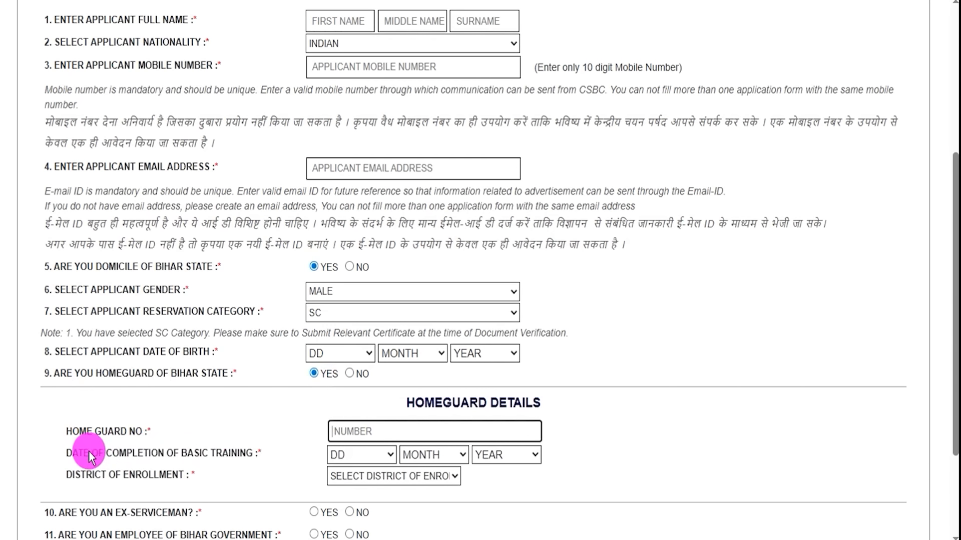
Open the basic training completion date and district of enrollment lists in the homeguard details
left_click_drag(81, 453, 179, 452)
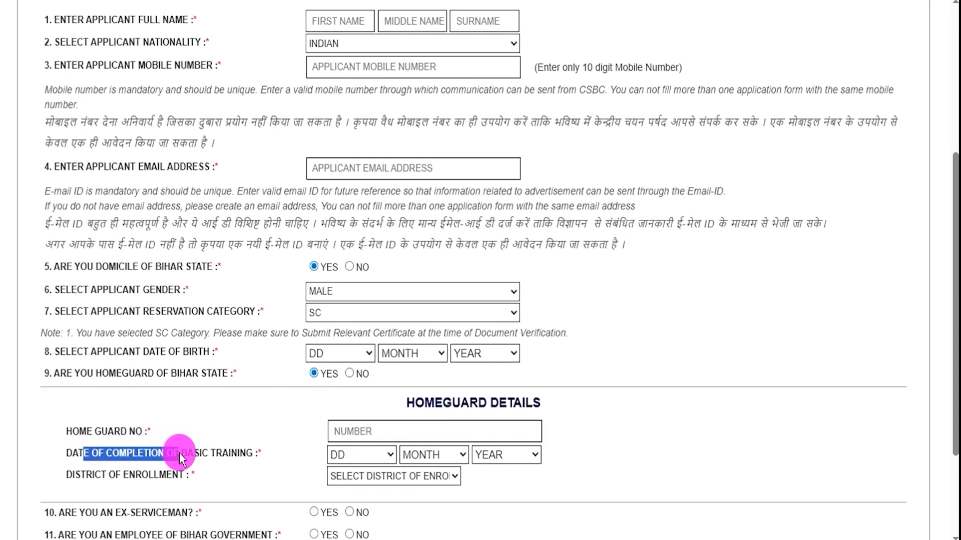
left_click(347, 453)
left_click(494, 456)
left_click(494, 456)
left_click(530, 480)
left_click(367, 476)
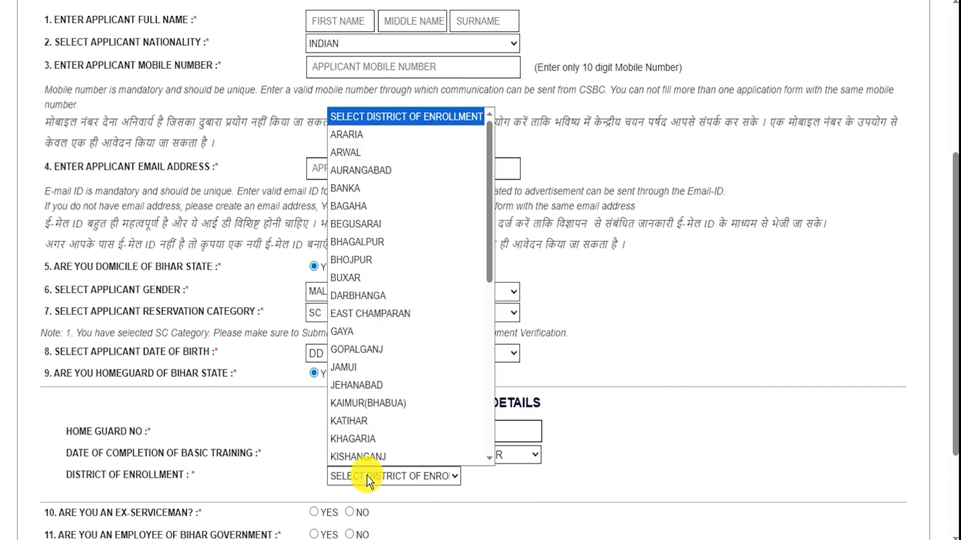
left_click(369, 475)
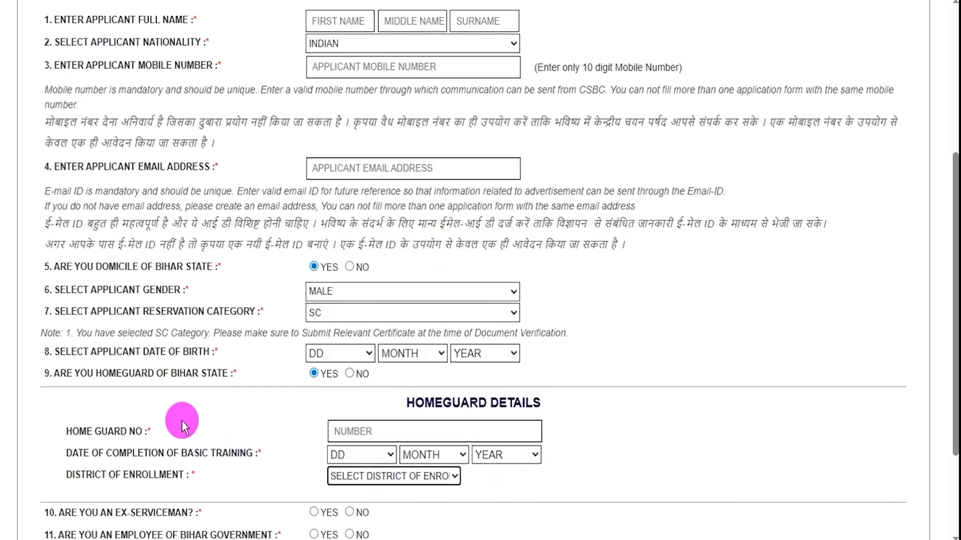
Answer NO to both the homeguard of Bihar and ex-serviceman questions
left_click_drag(119, 374, 185, 371)
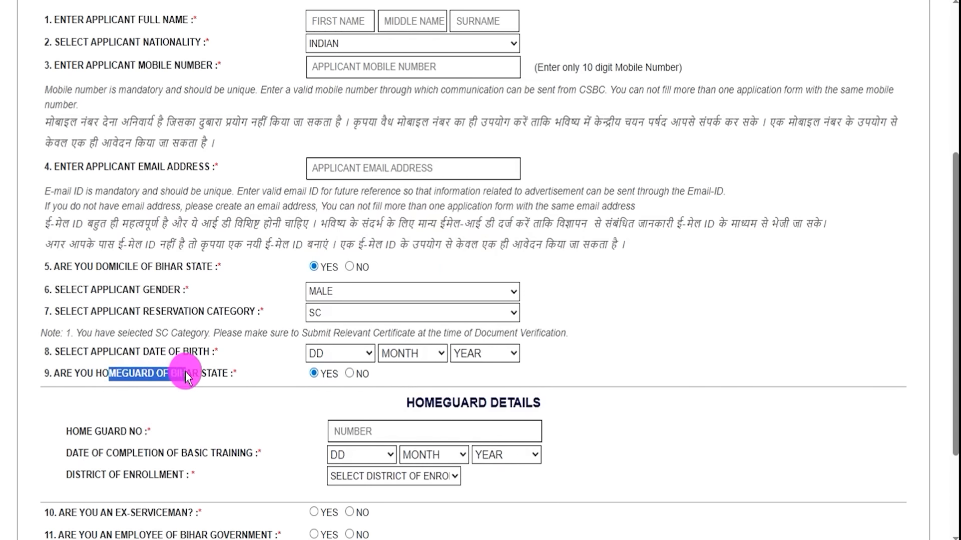
left_click(349, 373)
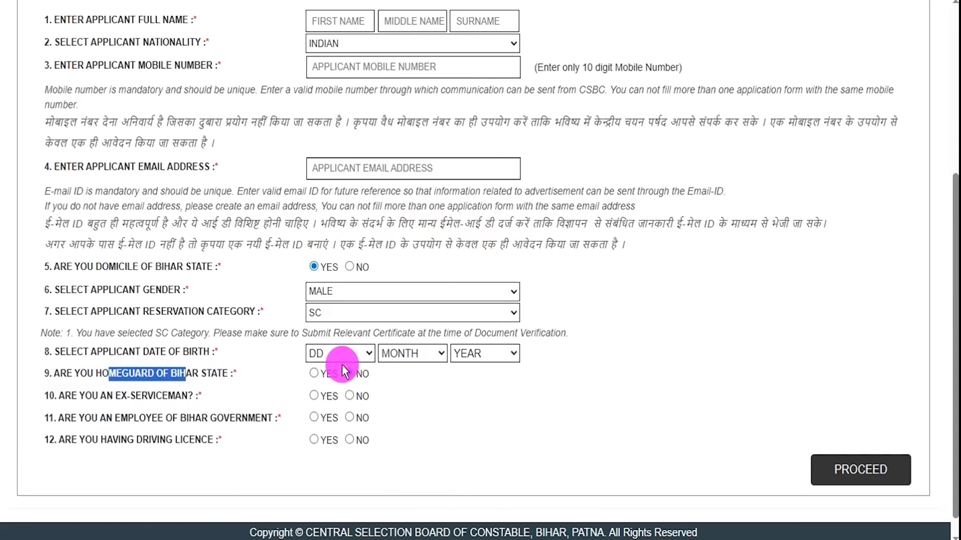
left_click_drag(72, 396, 119, 398)
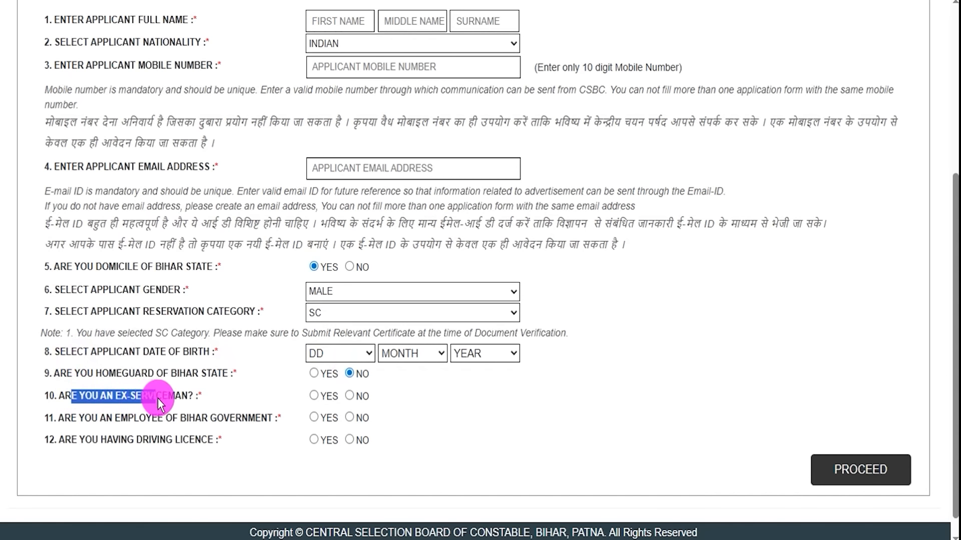
left_click(313, 396)
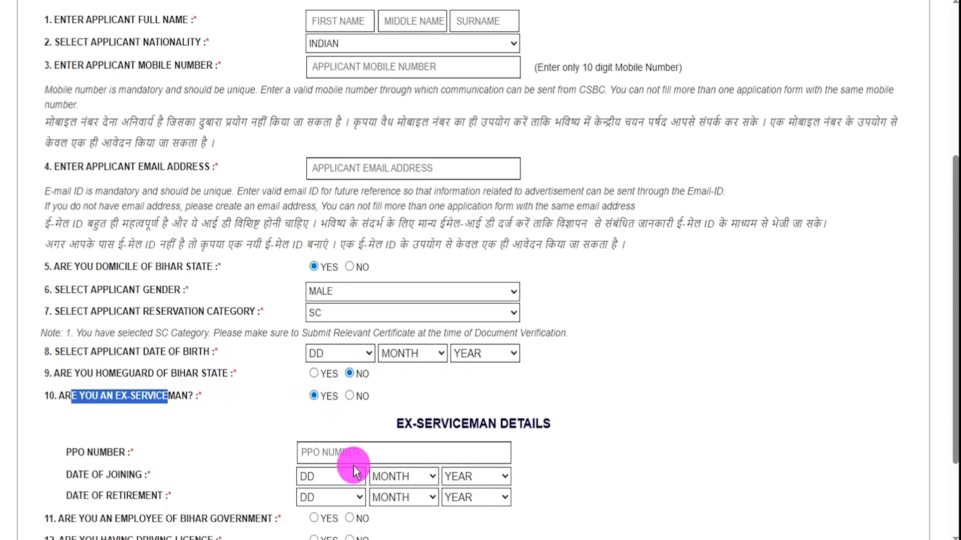
left_click(350, 396)
Answer YES to being an employee of Bihar Government
scroll(302, 386, "down", 1)
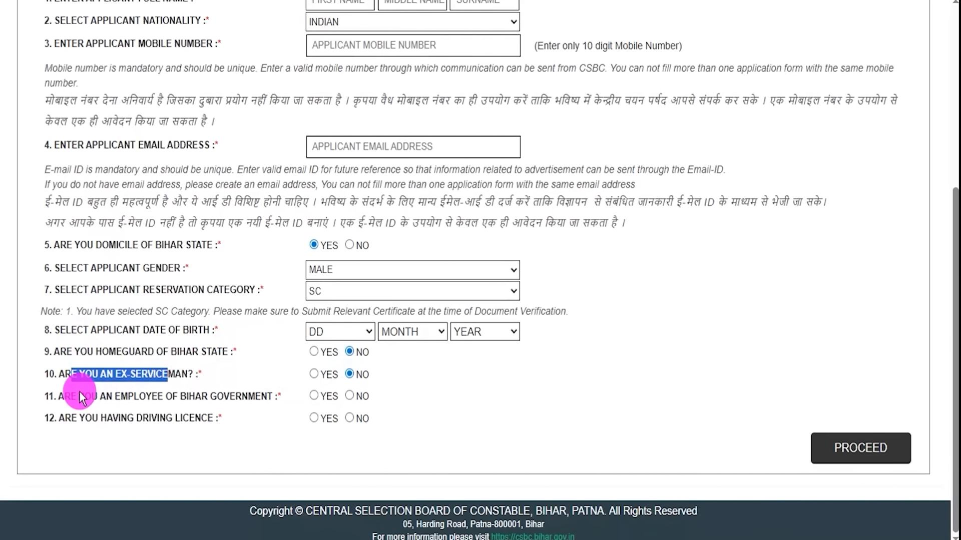
left_click_drag(79, 395, 169, 396)
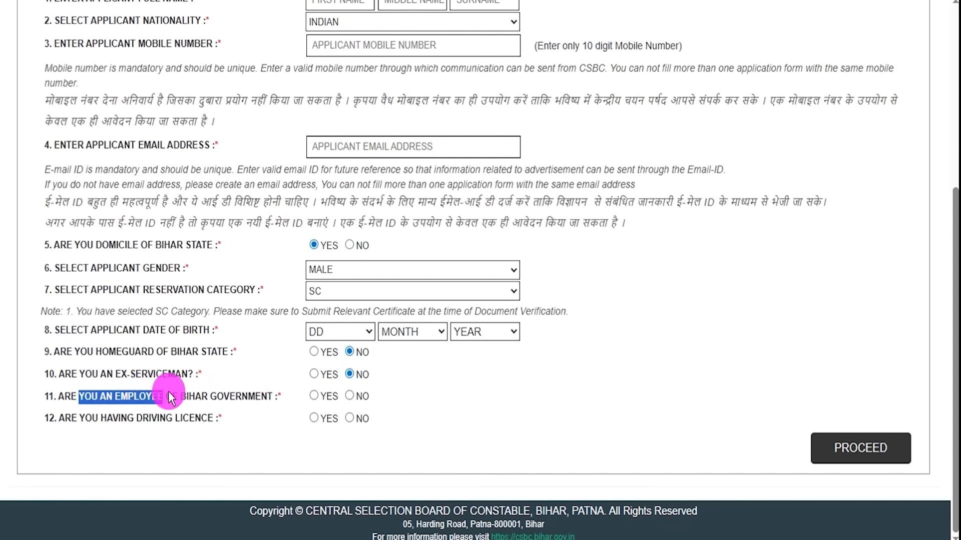
left_click(313, 396)
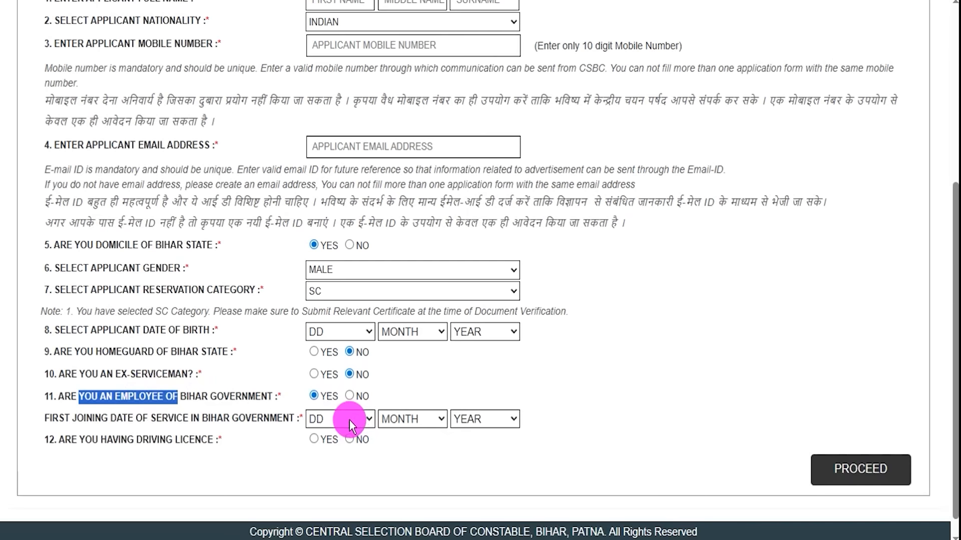
Change the answer to being an employee of Bihar Government to NO
left_click(268, 414)
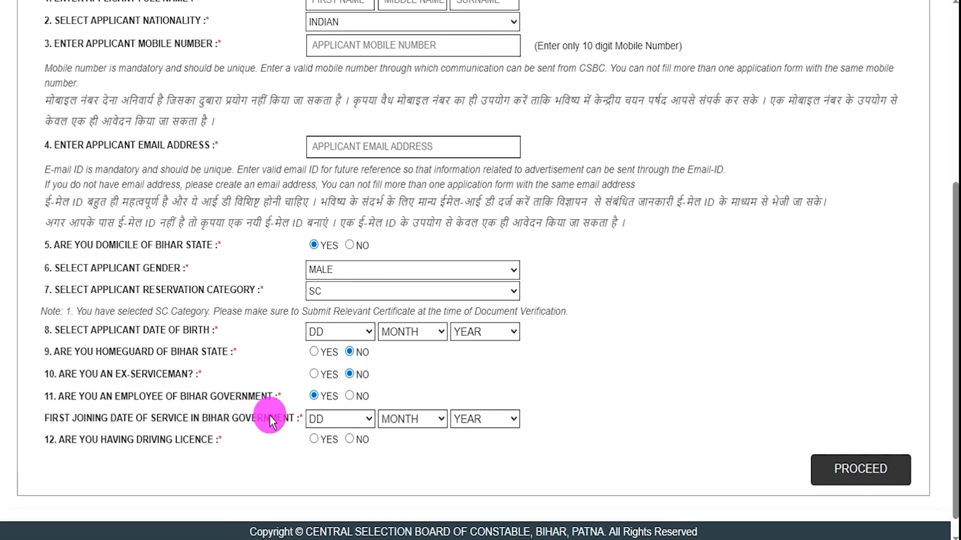
left_click(342, 398)
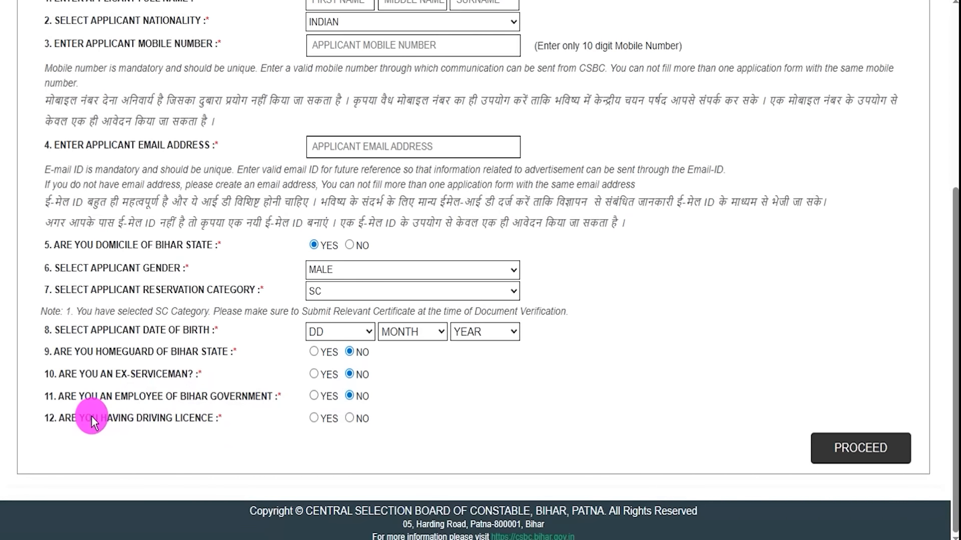
Answer YES to having a driving licence and open the licence type, issued date and issuing office fields
left_click_drag(80, 417, 259, 429)
left_click(313, 418)
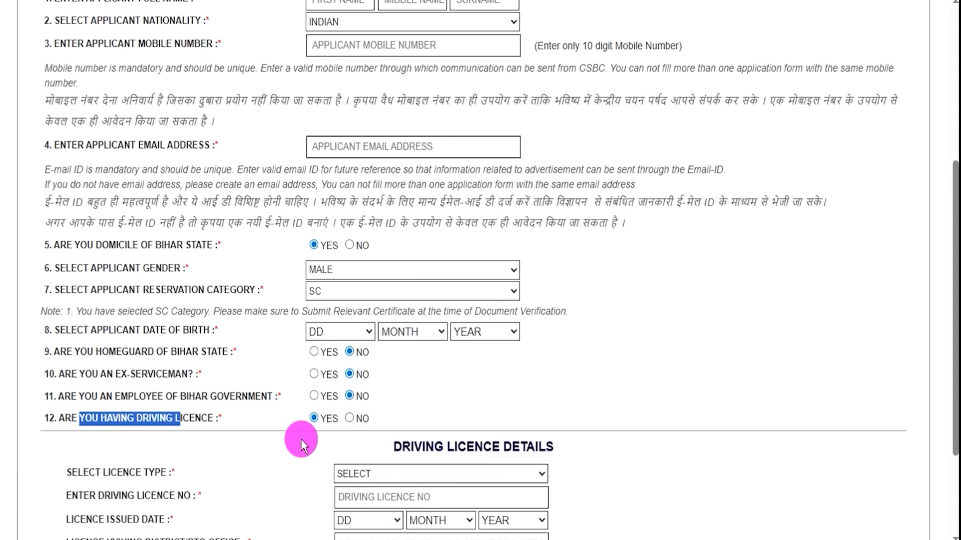
scroll(350, 420, "down", 3)
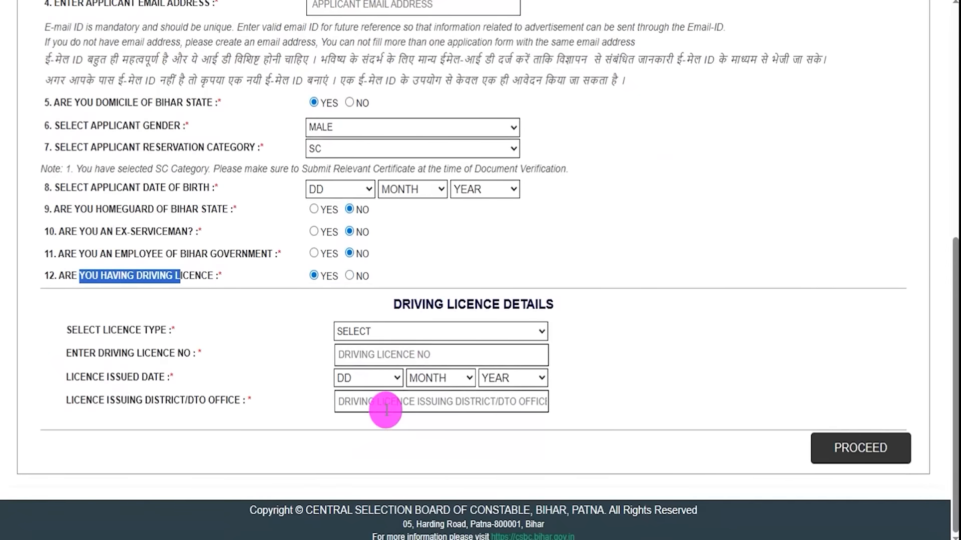
left_click(393, 333)
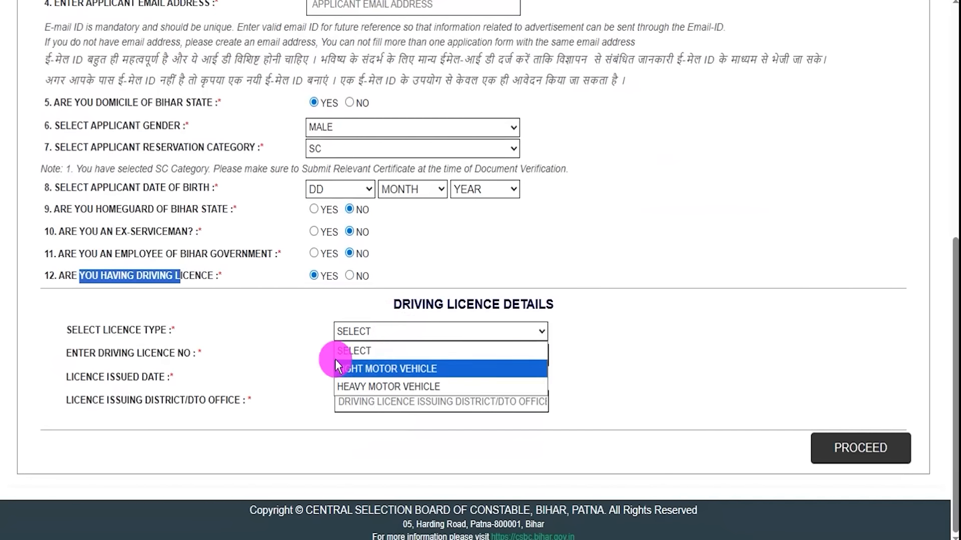
left_click(100, 351)
double_click(91, 355)
left_click(370, 354)
left_click_drag(102, 381, 188, 373)
left_click(369, 379)
left_click(440, 378)
left_click(491, 379)
left_click(306, 410)
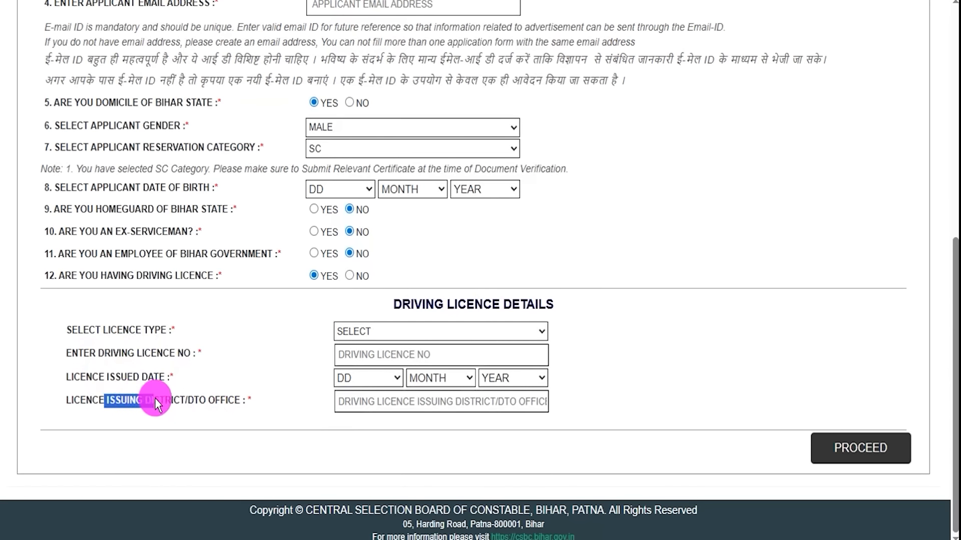
left_click(365, 400)
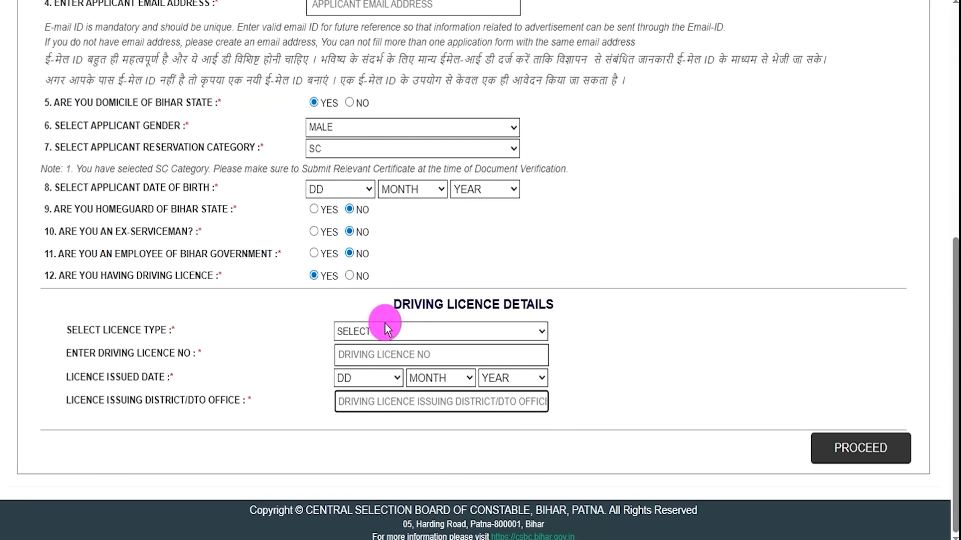
Answer NO to having a driving licence and proceed with the applicant details form
left_click(349, 276)
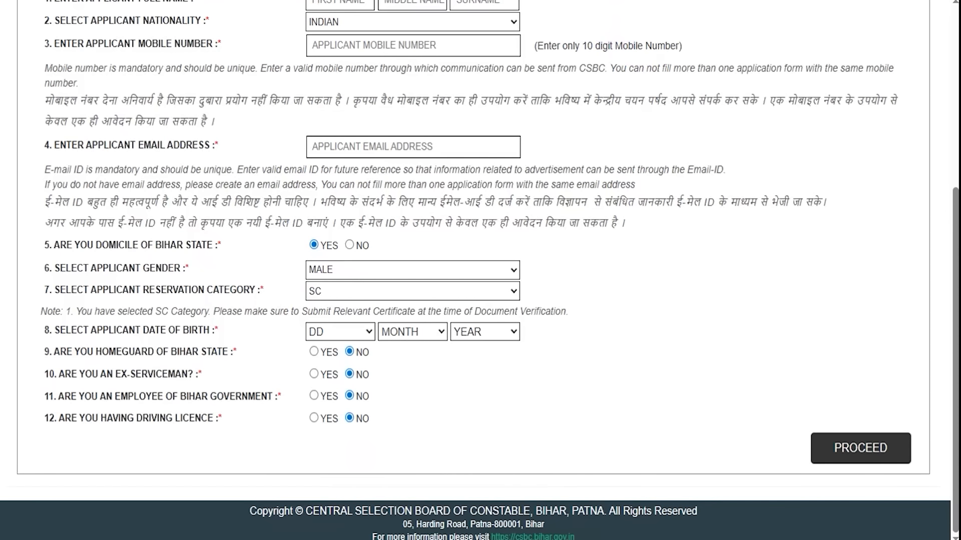
mouse_move(503, 442)
left_mouse_down()
mouse_move(763, 440)
mouse_move(813, 452)
left_mouse_up()
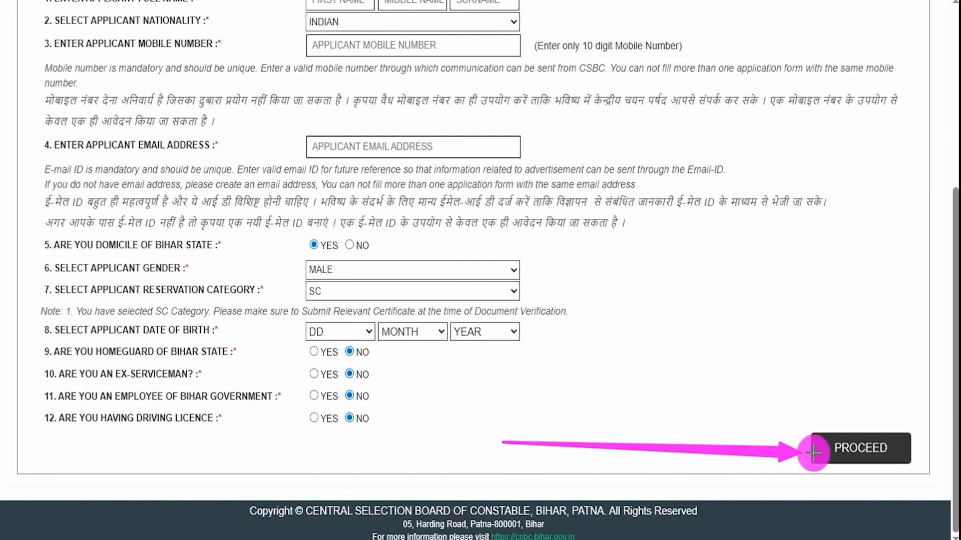
left_click(813, 453)
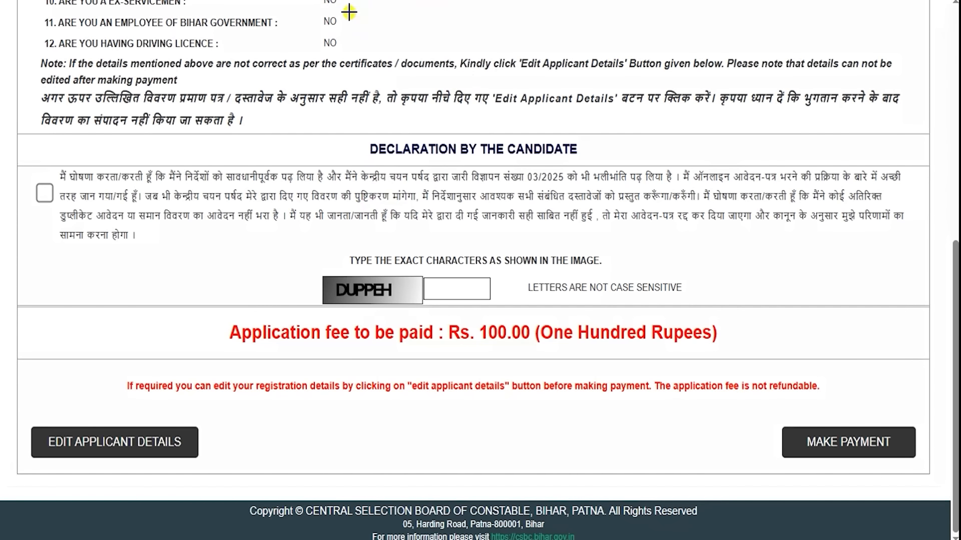
Review the applicant details summary, candidate declaration, captcha and application fee before payment
left_click_drag(357, 15, 395, 10)
left_click_drag(364, 118, 453, 43)
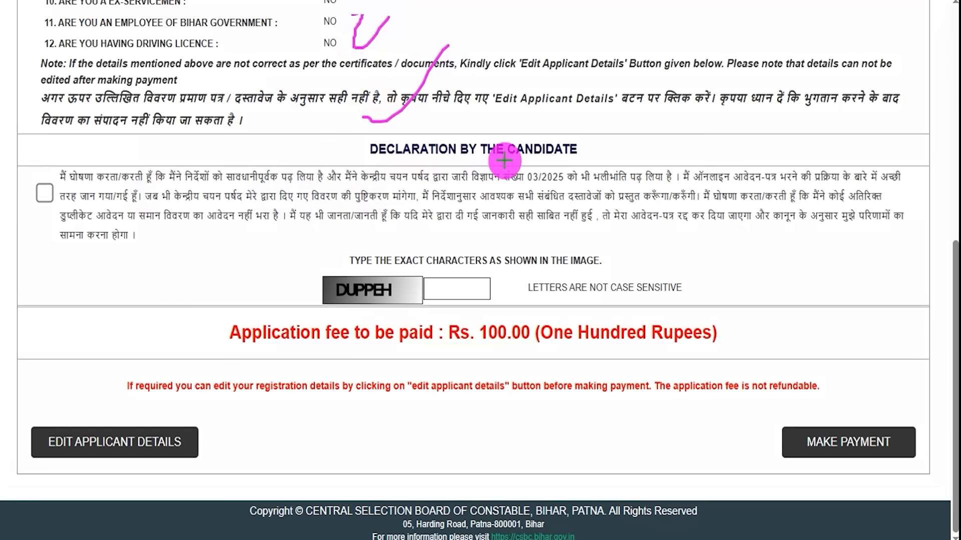
left_click_drag(410, 165, 473, 165)
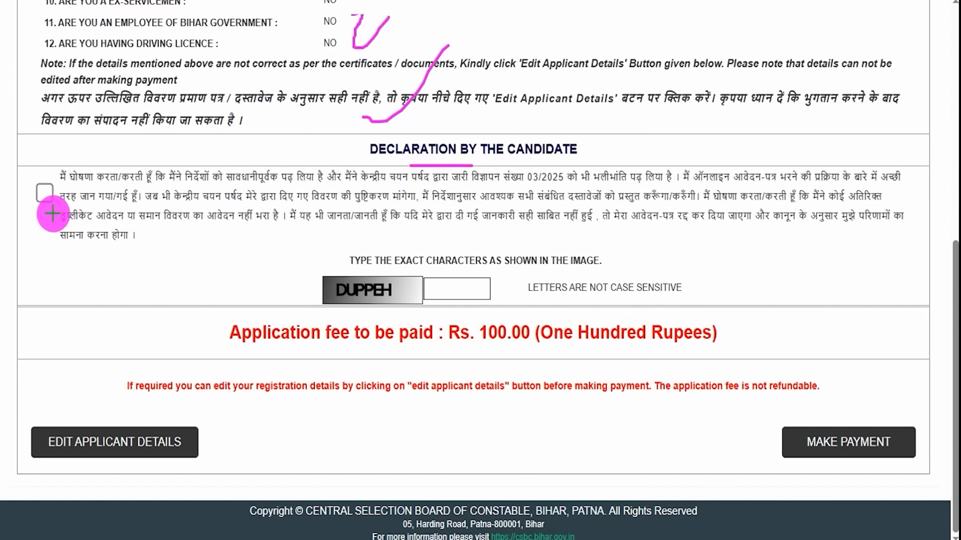
left_click_drag(37, 189, 83, 161)
left_click_drag(335, 302, 376, 306)
left_click_drag(461, 292, 505, 256)
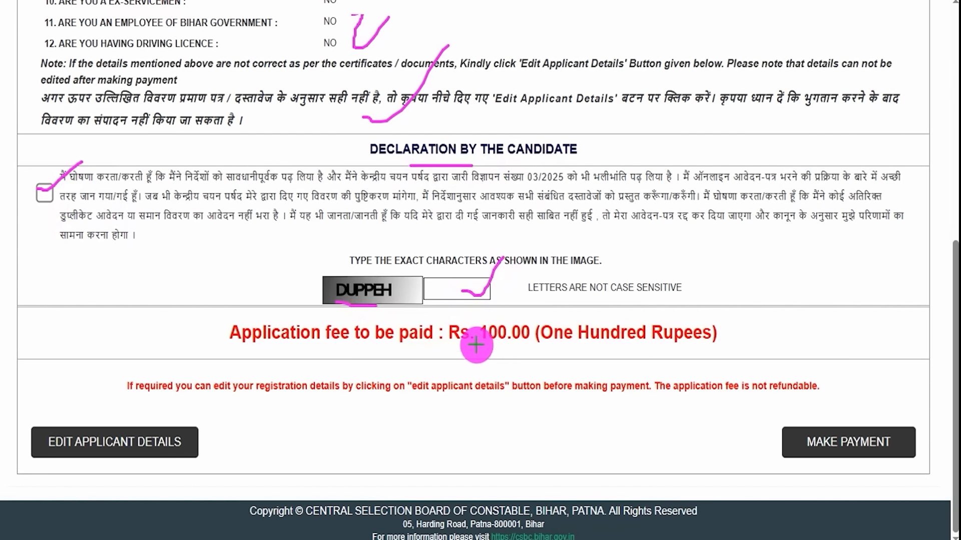
left_click_drag(453, 350, 524, 349)
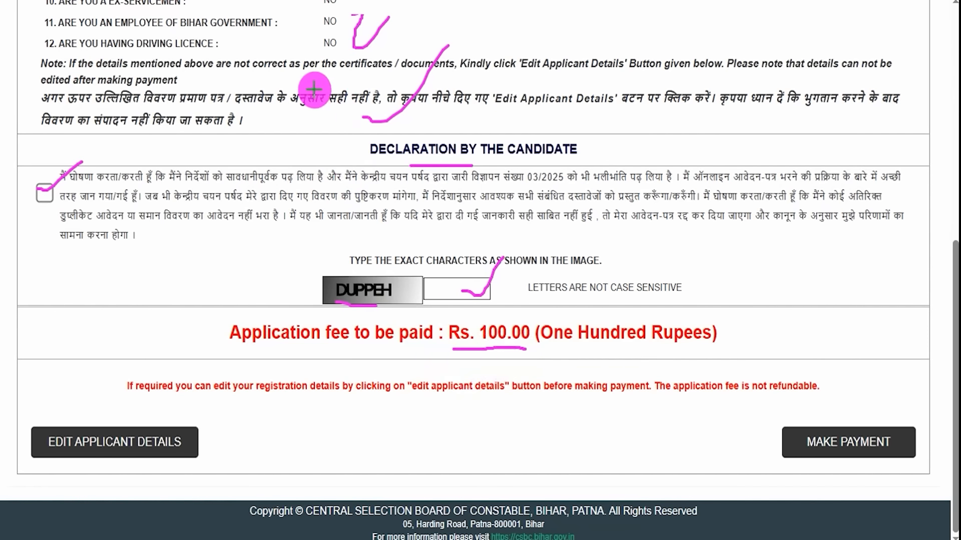
left_click_drag(291, 45, 317, 28)
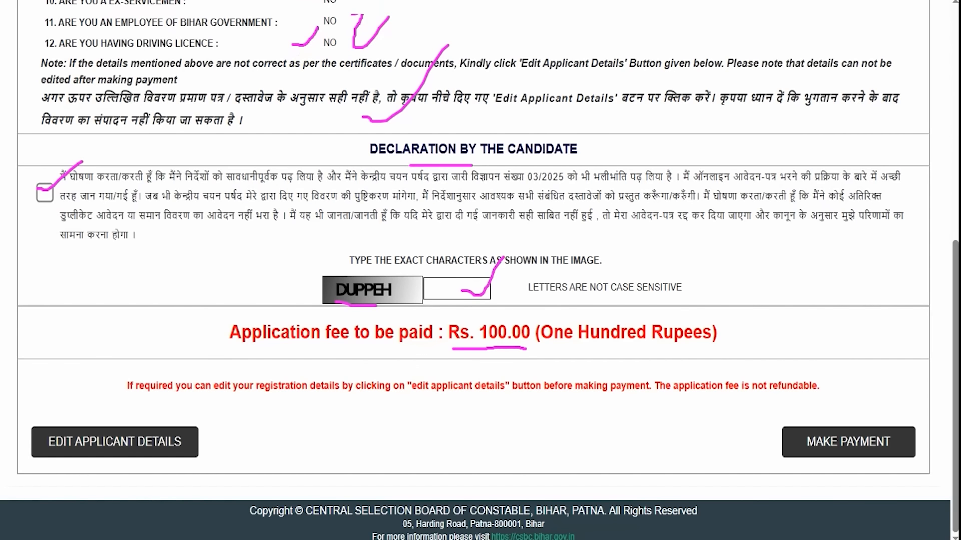
left_click_drag(98, 287, 108, 419)
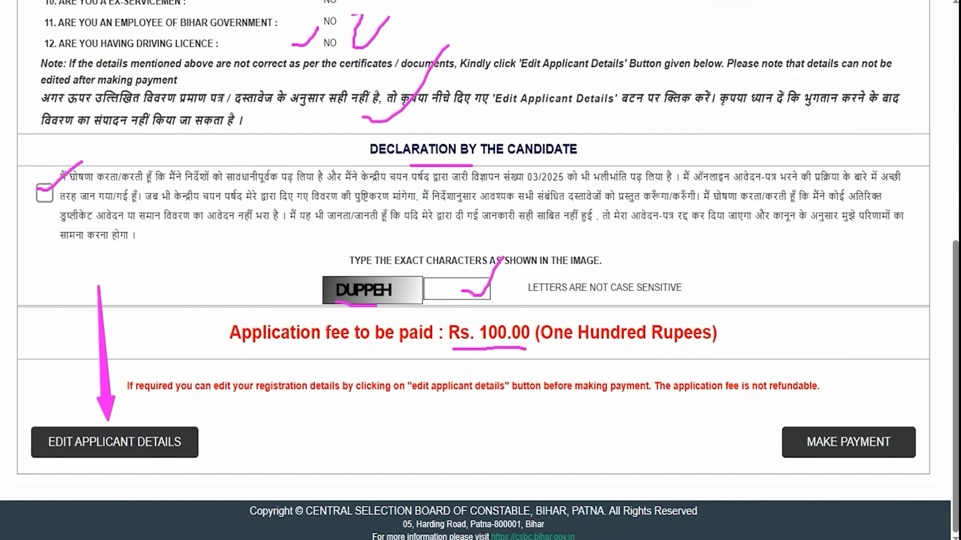
left_click_drag(897, 253, 871, 407)
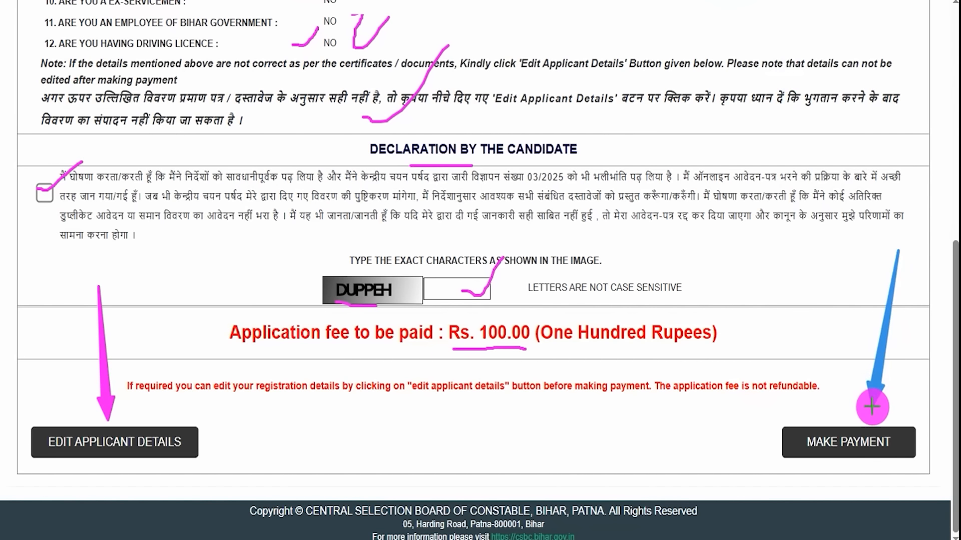
Start the payment and choose UPI as the payment method on the payment gateway
left_click(872, 442)
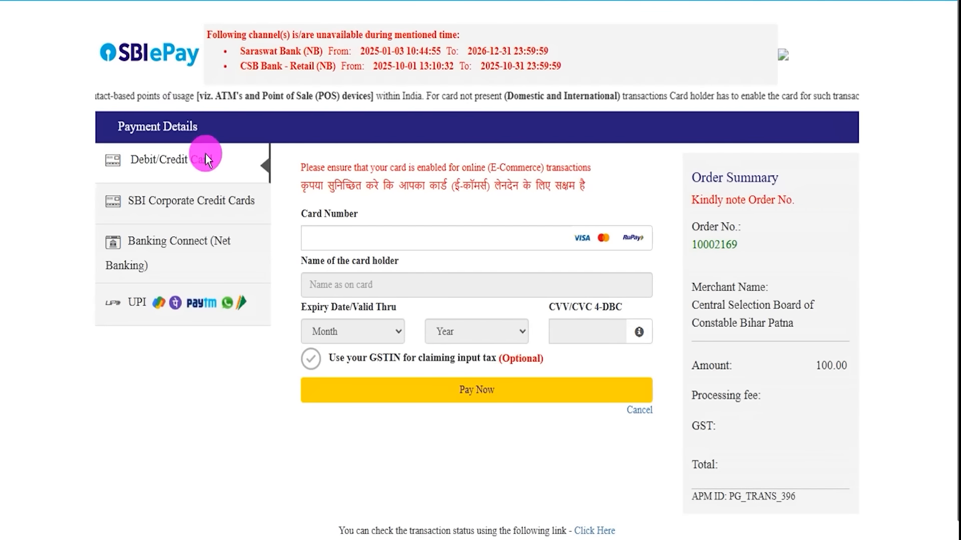
left_click(183, 210)
left_click(182, 243)
left_click(134, 303)
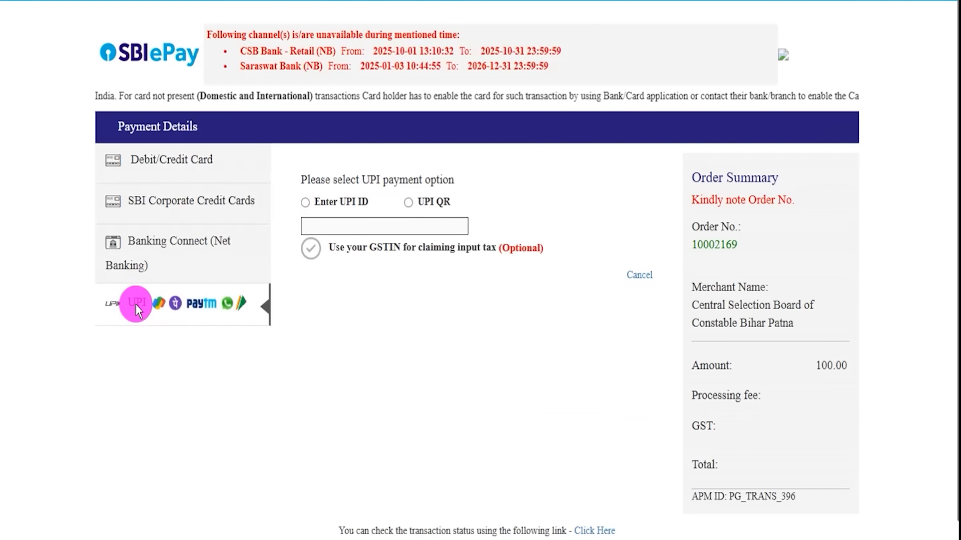
left_click(375, 57)
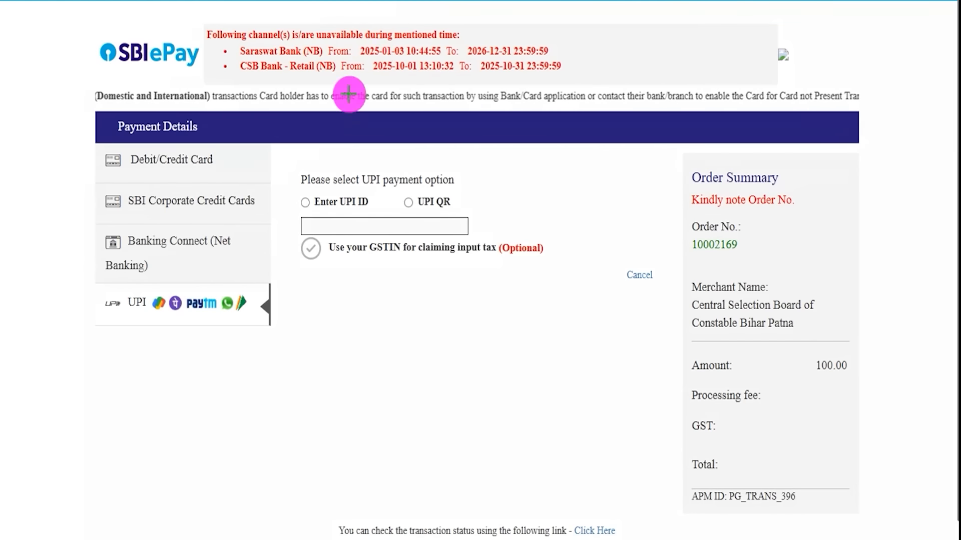
left_click_drag(161, 303, 209, 245)
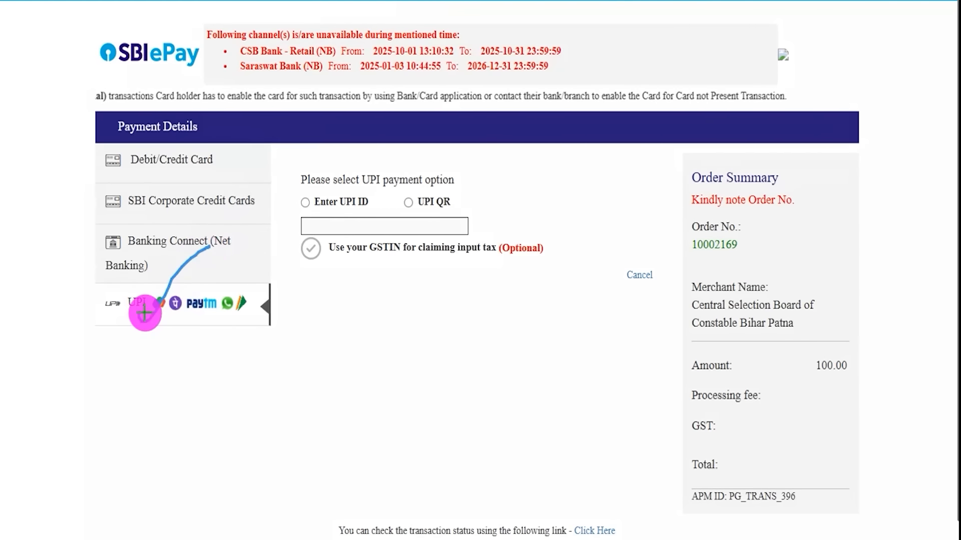
left_click_drag(144, 313, 142, 320)
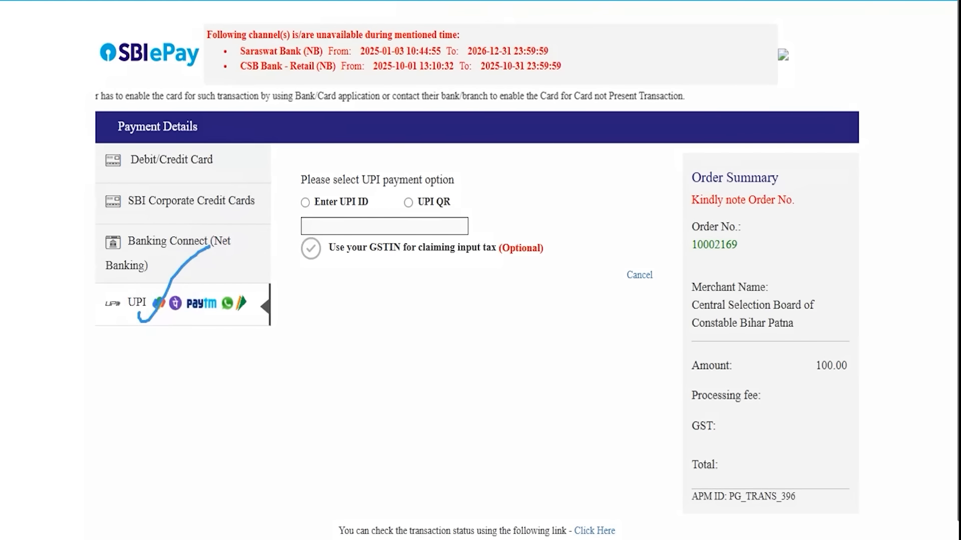
key("Escape")
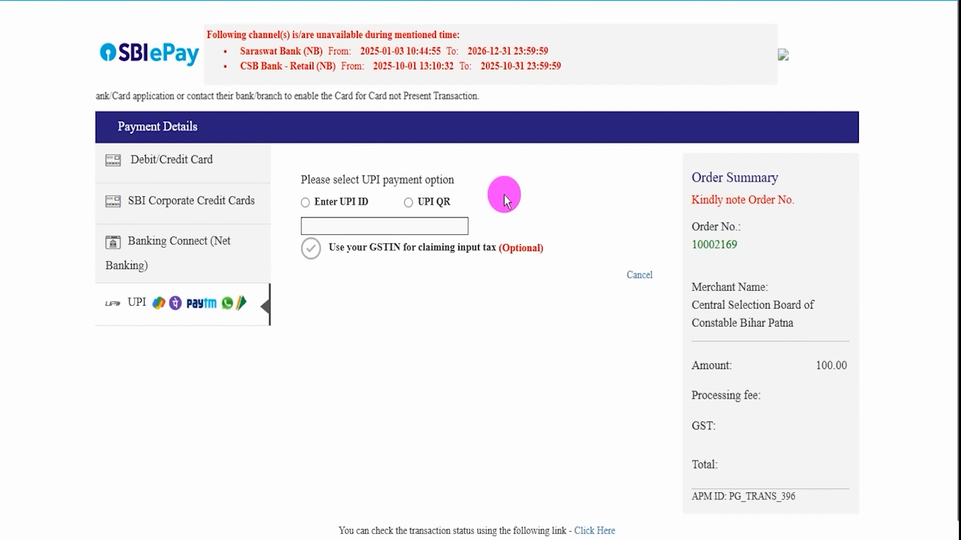
Choose the UPI QR option and pay now to bring up the QR code for scanning
left_click(307, 203)
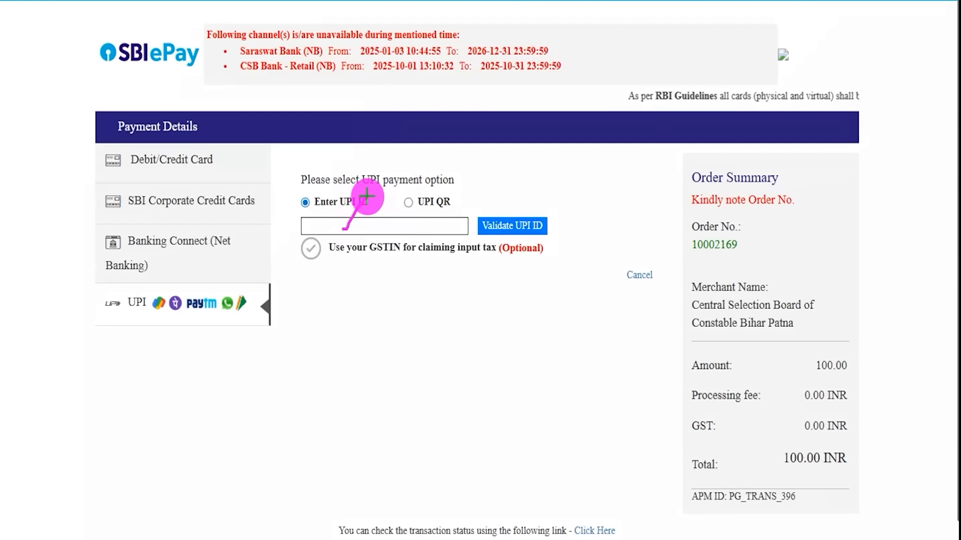
mouse_move(652, 162)
left_mouse_down()
mouse_move(565, 195)
mouse_move(554, 218)
left_mouse_up()
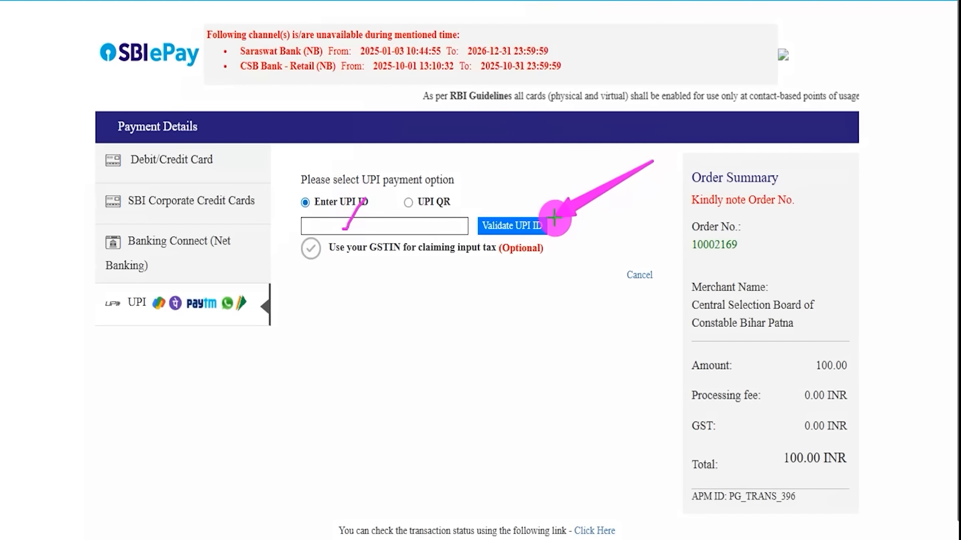
key("Escape")
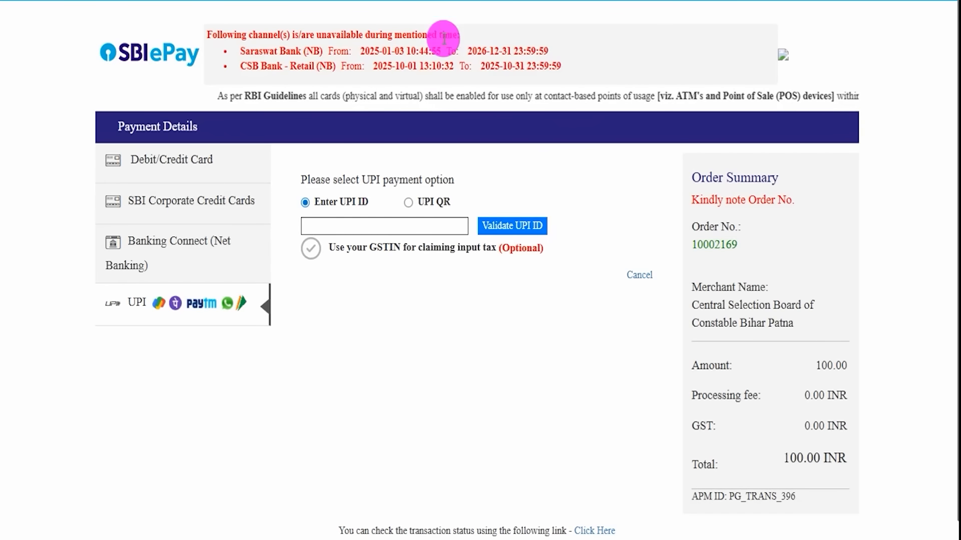
left_click(408, 202)
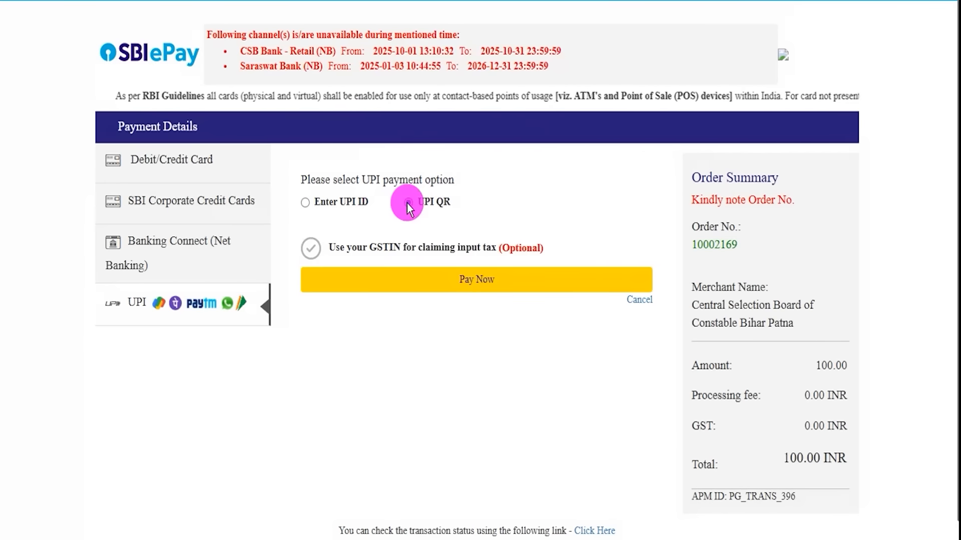
left_click(470, 288)
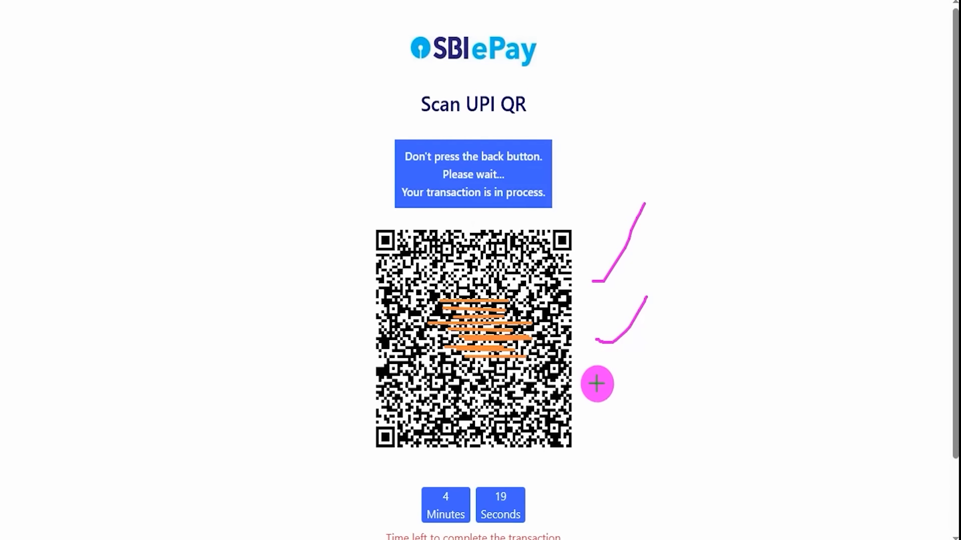
left_click_drag(596, 383, 646, 331)
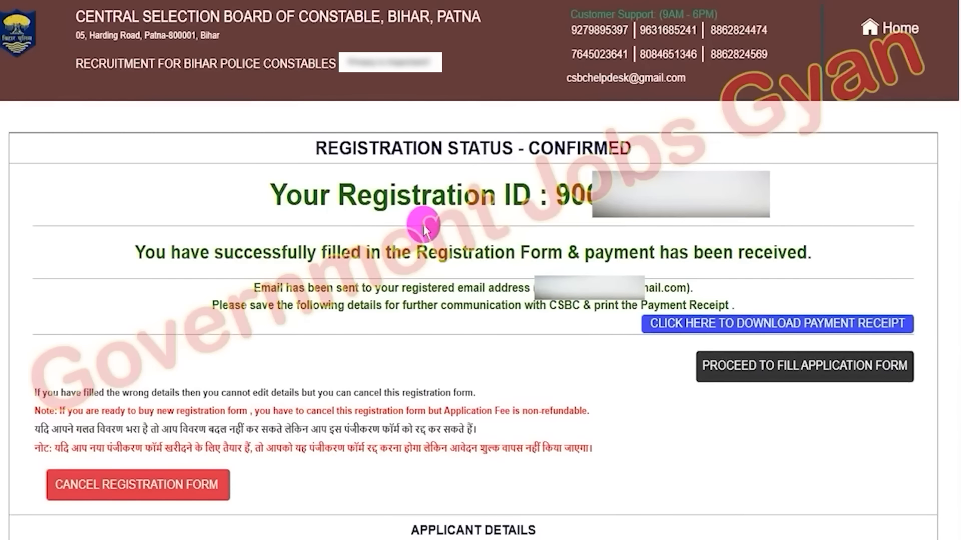
Review the confirmed registration page with the registration ID and payment receipt download option
left_click_drag(414, 146, 470, 147)
left_click(531, 147)
left_click_drag(531, 146, 632, 146)
left_click_drag(359, 195, 493, 196)
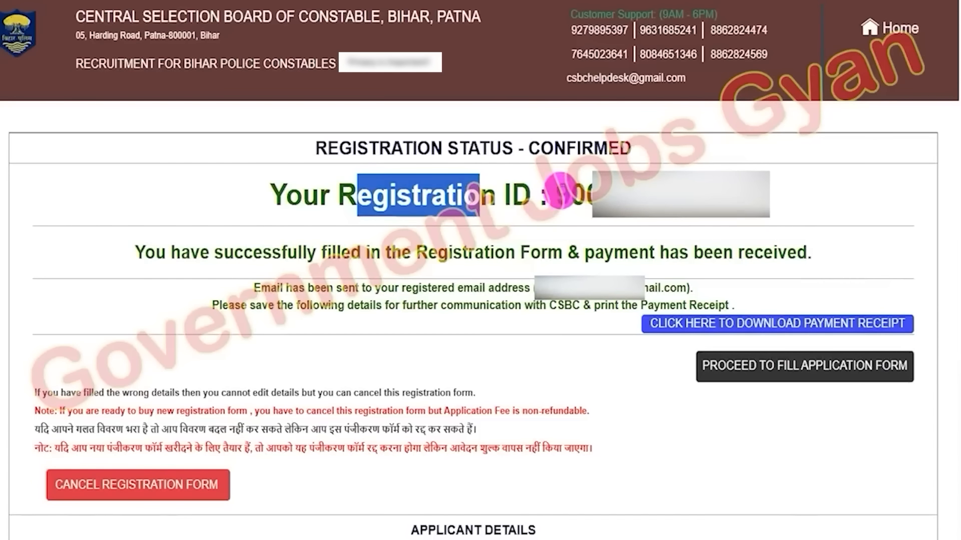
left_click_drag(556, 195, 592, 195)
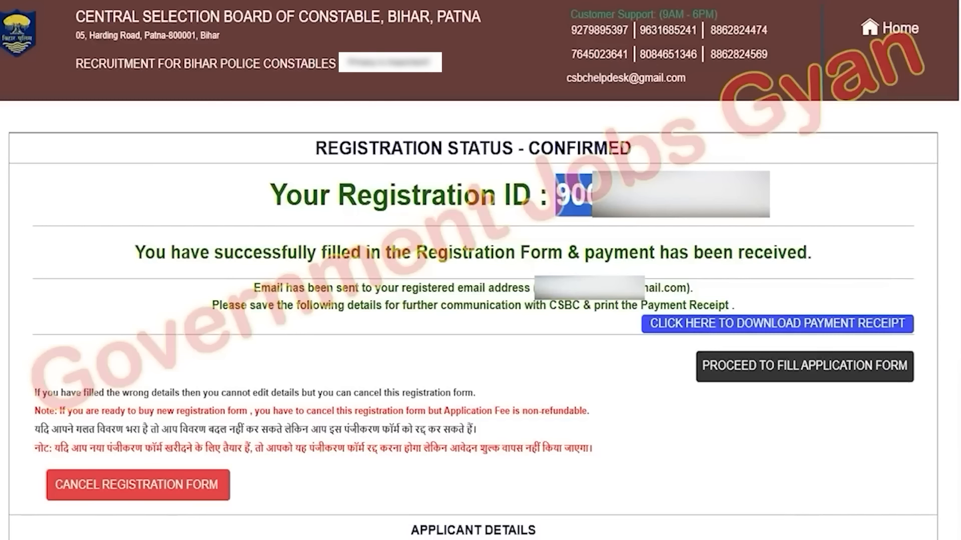
left_click(549, 306)
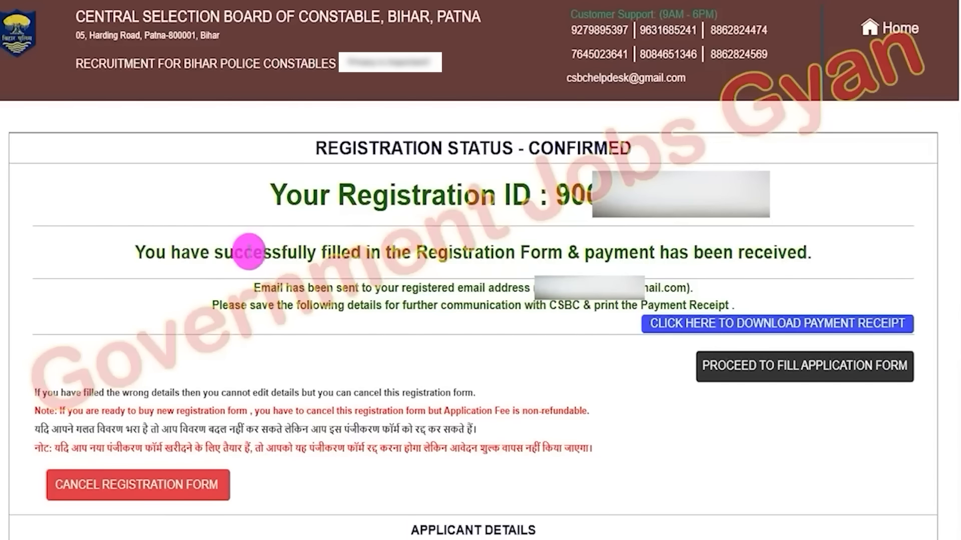
left_click_drag(244, 253, 686, 252)
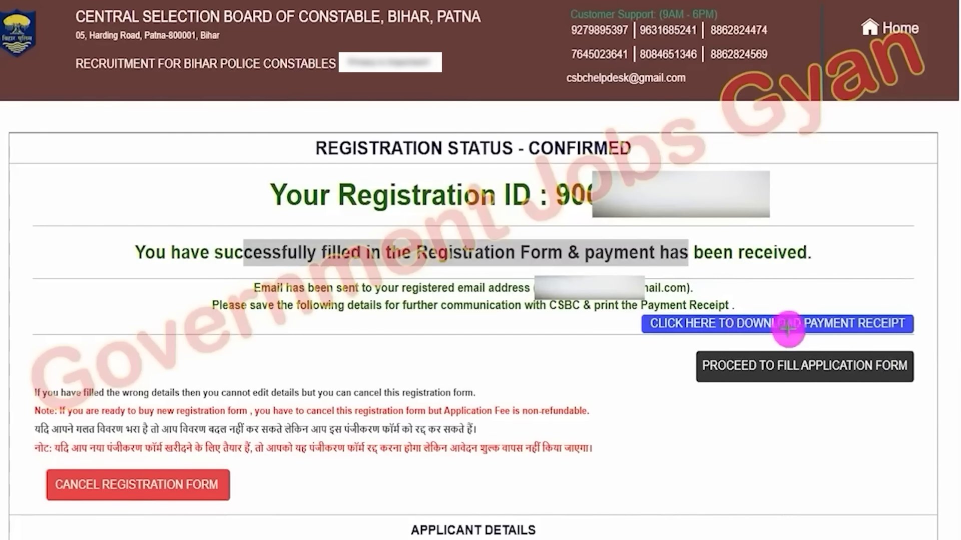
left_click_drag(912, 321, 943, 298)
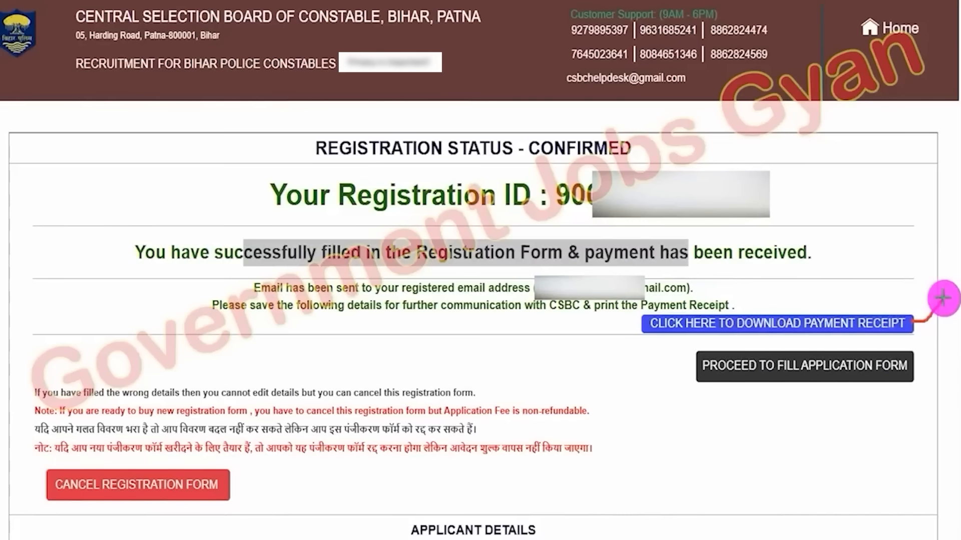
left_click_drag(943, 298, 944, 298)
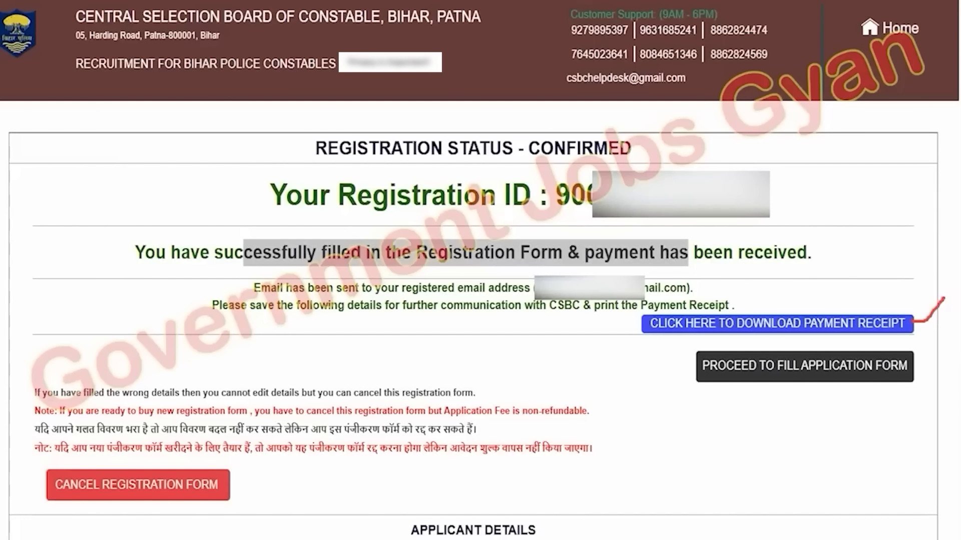
Proceed from the confirmed registration page to fill the application form
key("Escape")
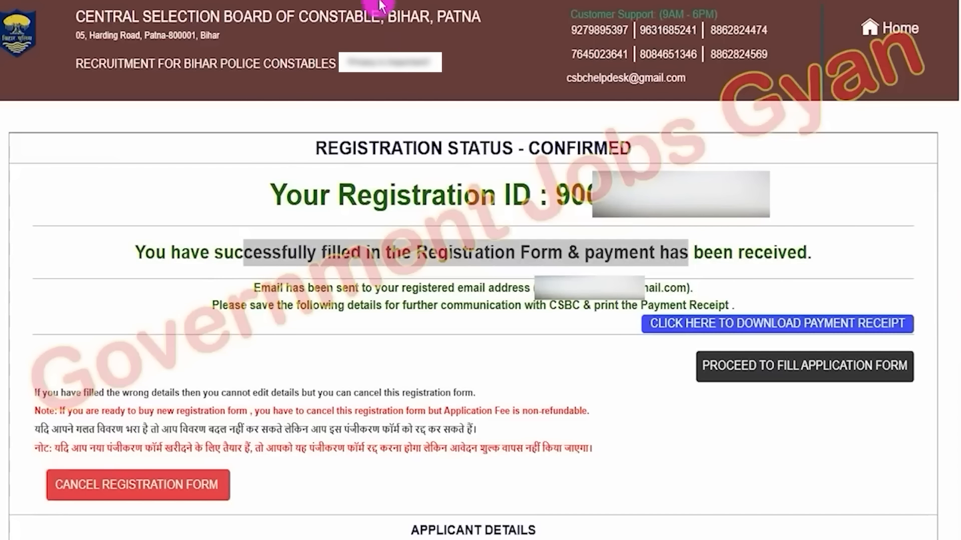
left_click_drag(71, 336, 144, 462)
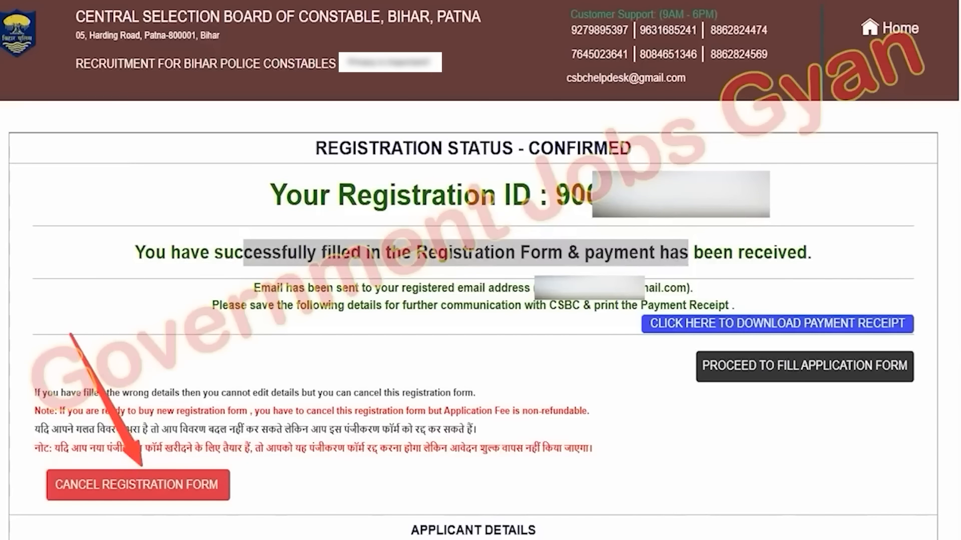
key("ctrl+z")
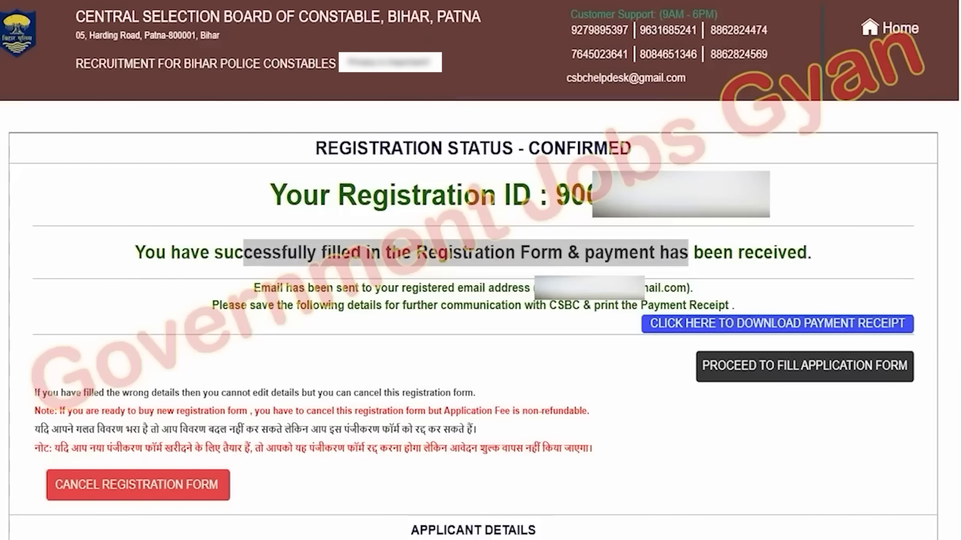
mouse_move(683, 340)
left_mouse_down()
mouse_move(847, 376)
mouse_move(931, 410)
mouse_move(922, 396)
left_mouse_up()
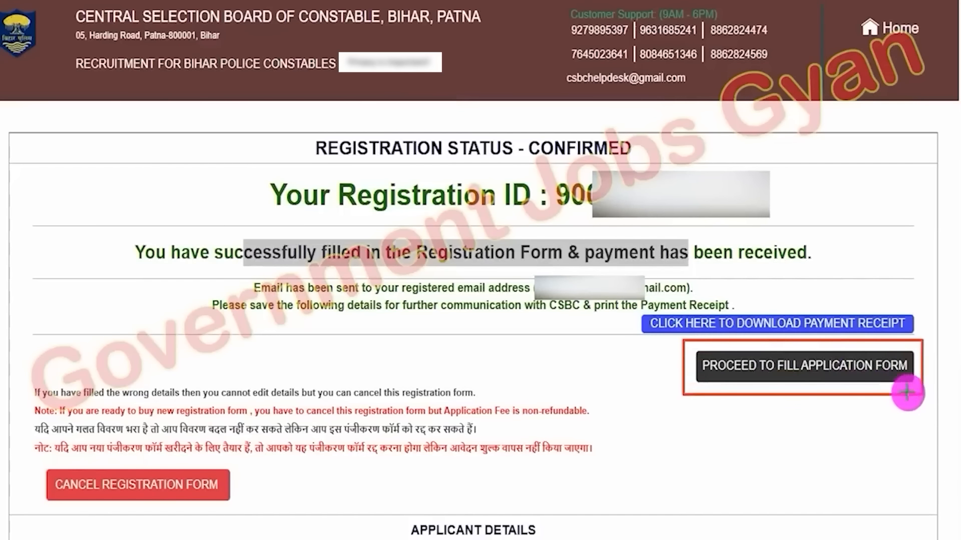
left_click(910, 379)
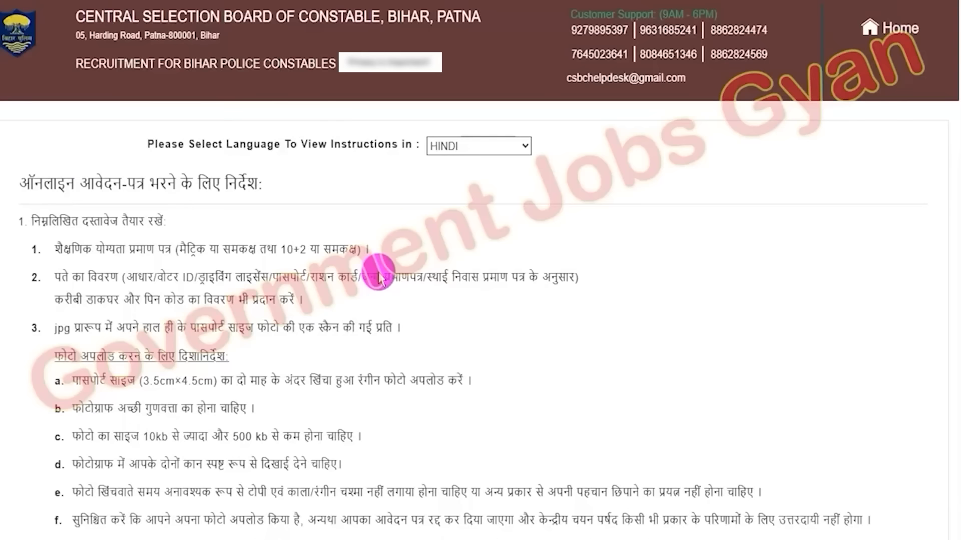
Read the application instructions, tick the declaration checkbox and proceed to the application form
left_click_drag(92, 249, 270, 276)
scroll(293, 303, "down", 5)
scroll(292, 303, "down", 20)
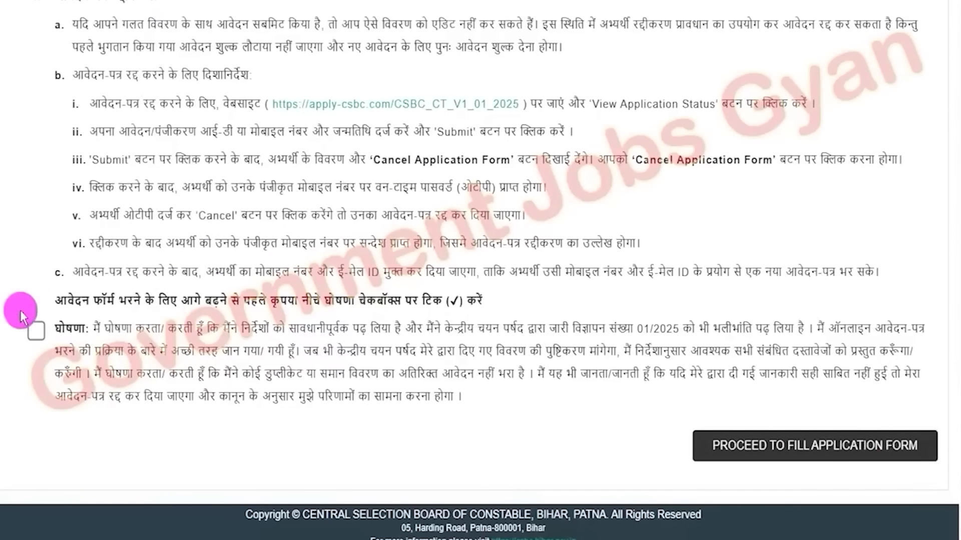
left_click(36, 331)
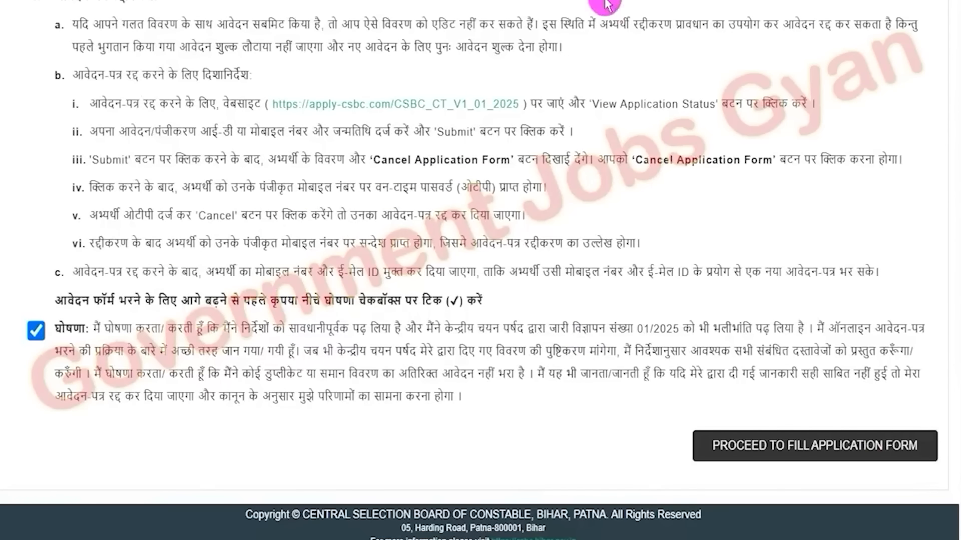
mouse_move(660, 397)
left_mouse_down()
mouse_move(886, 436)
mouse_move(927, 520)
mouse_move(947, 482)
left_mouse_up()
key("Escape")
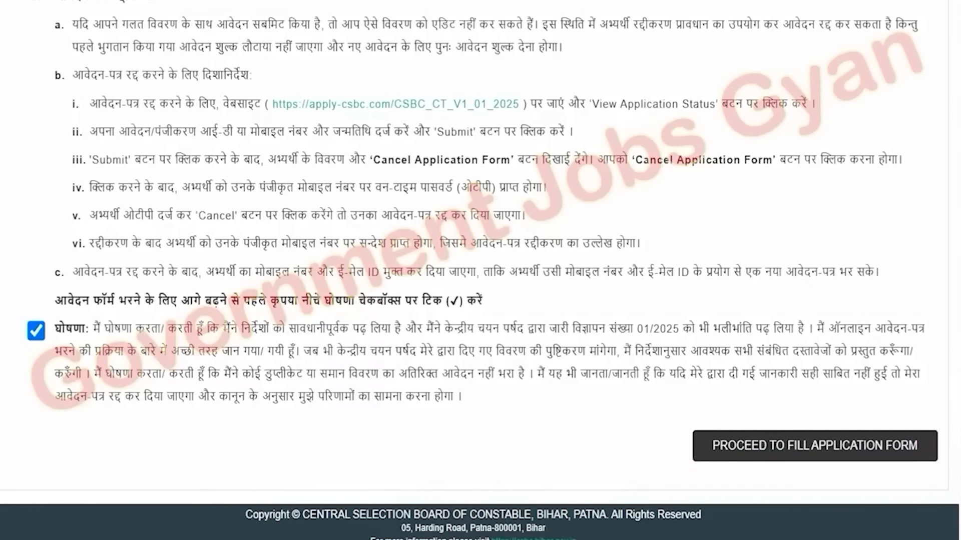
left_click(740, 448)
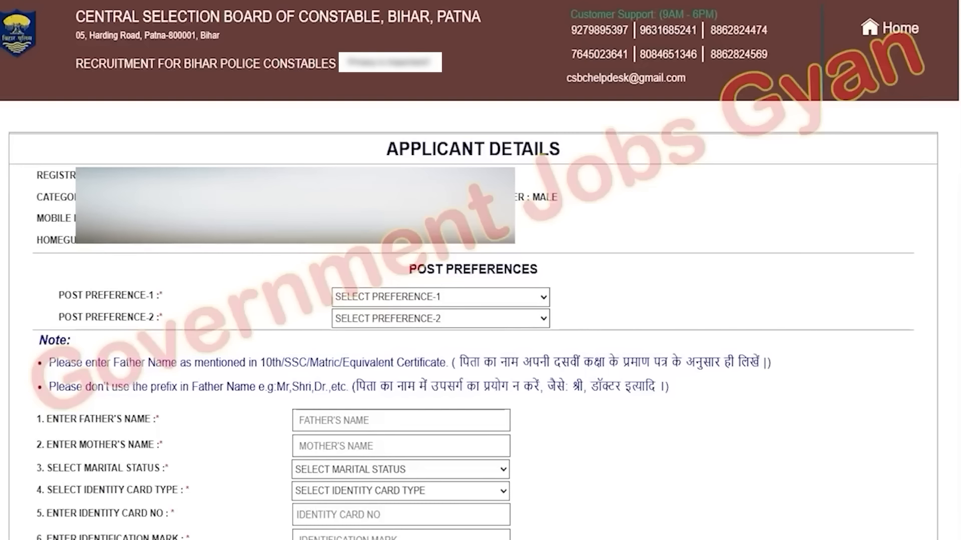
Enter the father's name and mother's name in the applicant details
left_click_drag(416, 269, 522, 269)
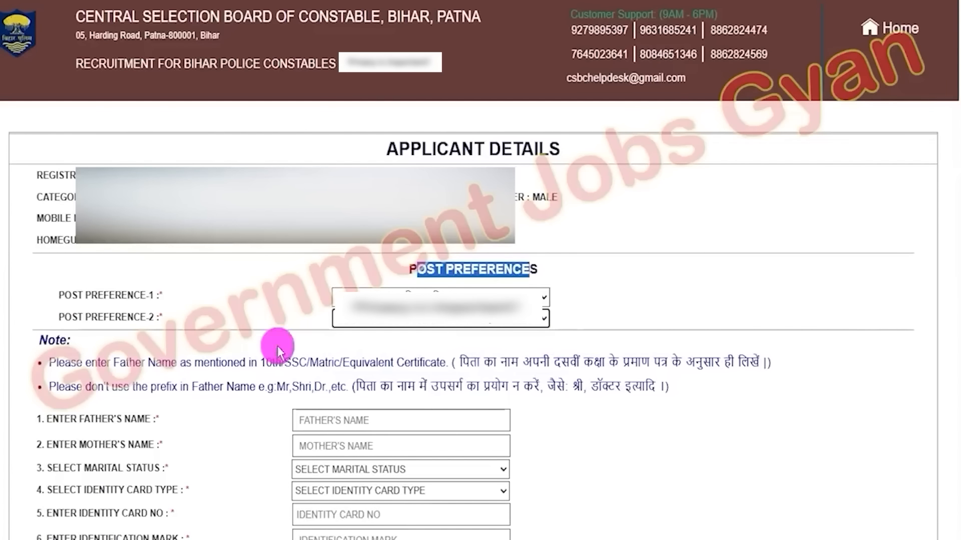
left_click(334, 419)
type("F")
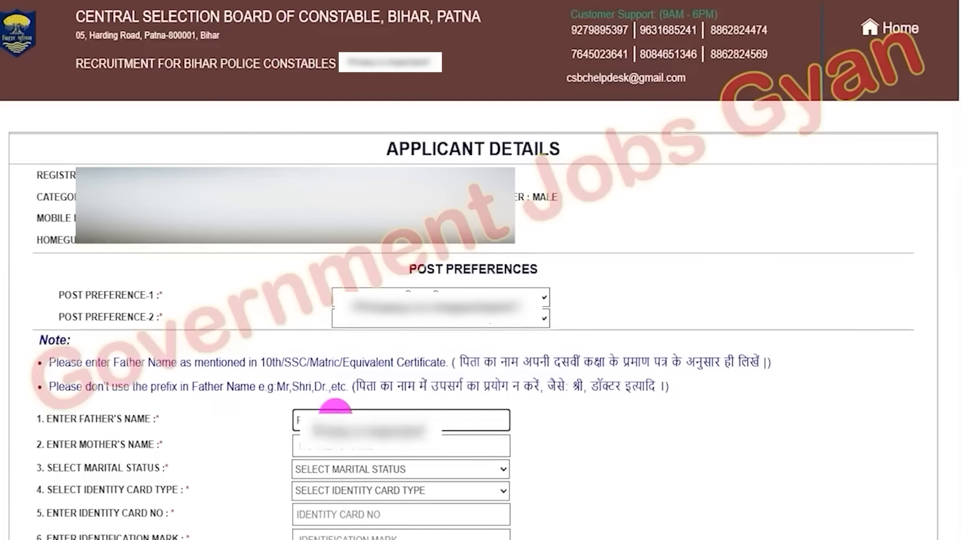
left_click(355, 452)
type("F")
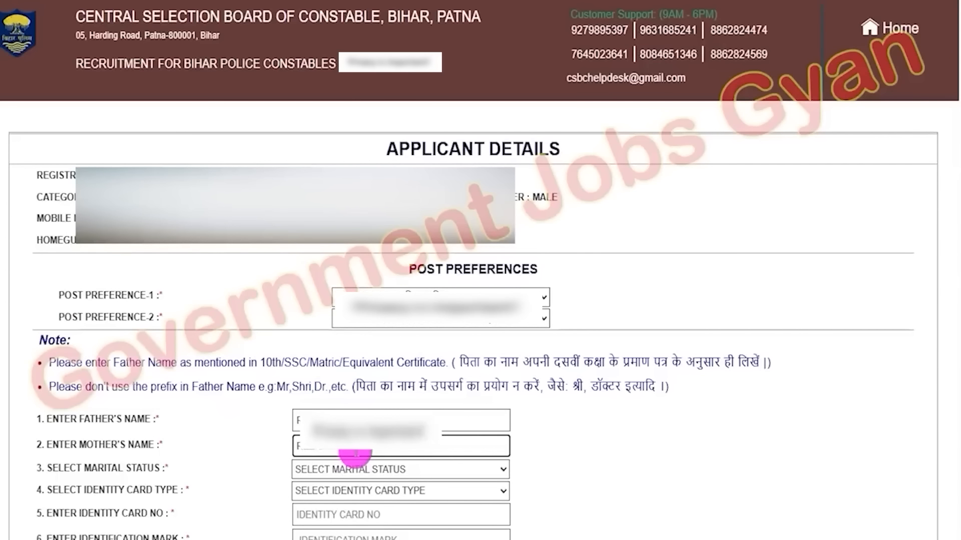
Set the marital status to UNMARRIED and the identity card type to AADHAR CARD
left_click(359, 473)
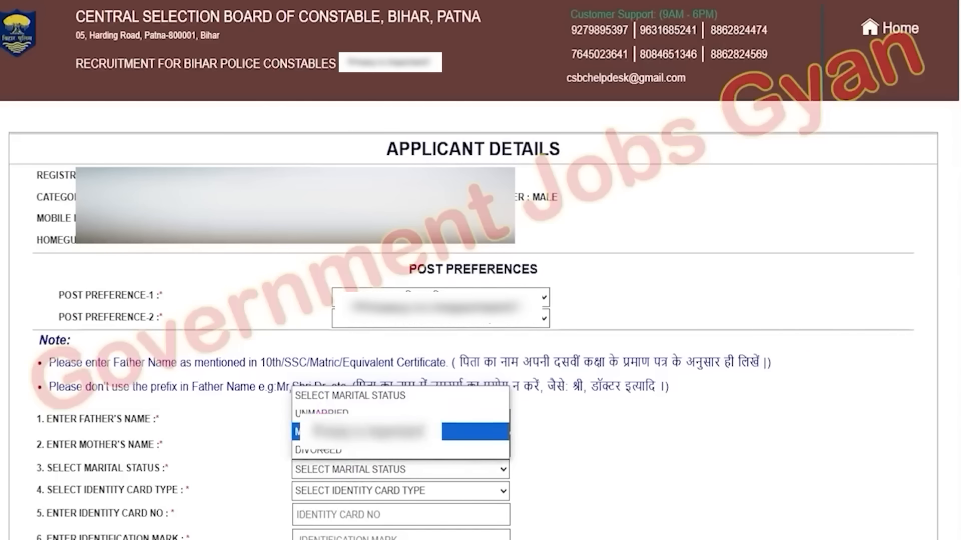
left_click(324, 413)
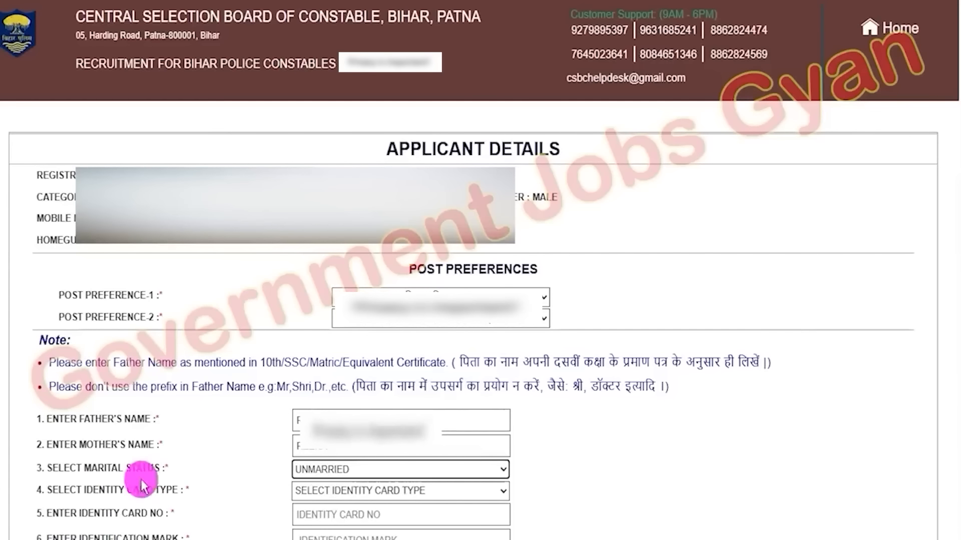
left_click(57, 489)
left_click_drag(57, 489, 152, 489)
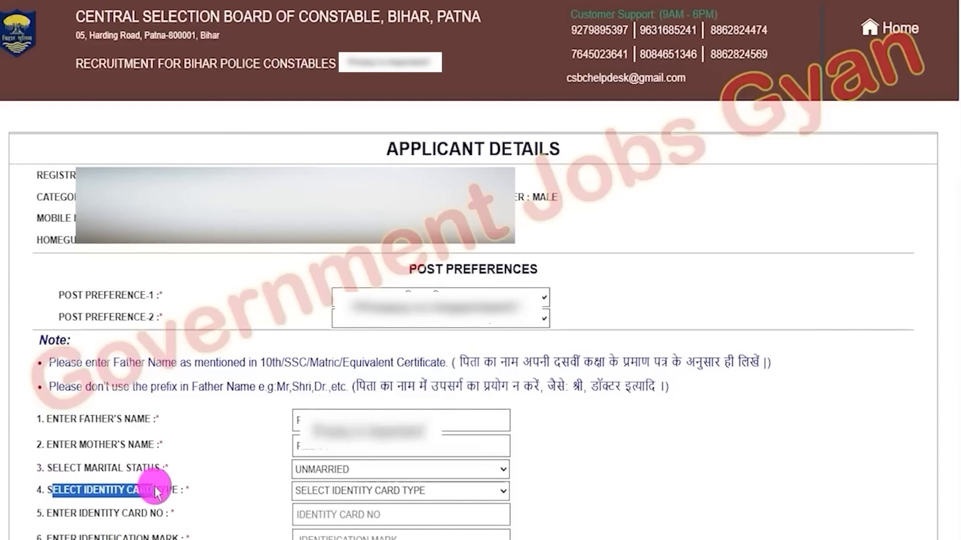
left_click(330, 491)
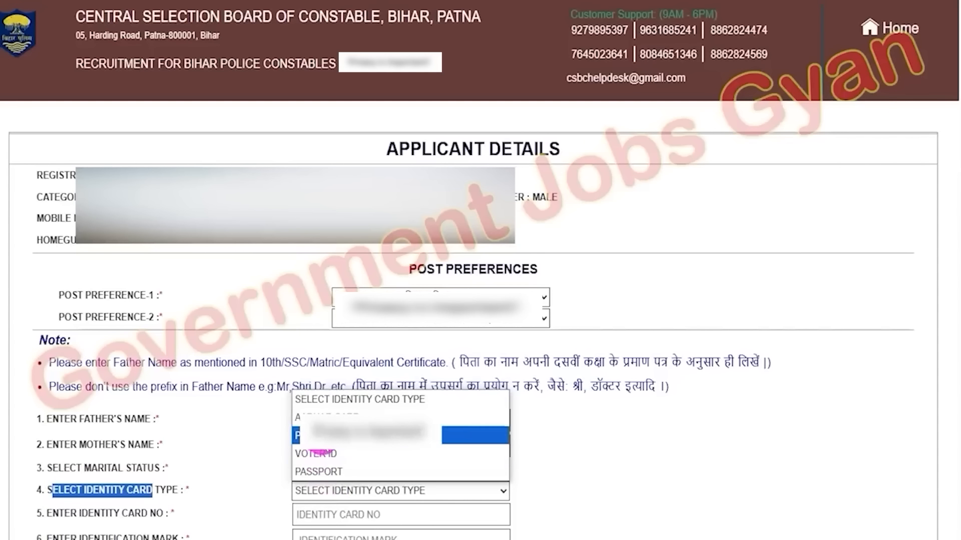
left_click(327, 417)
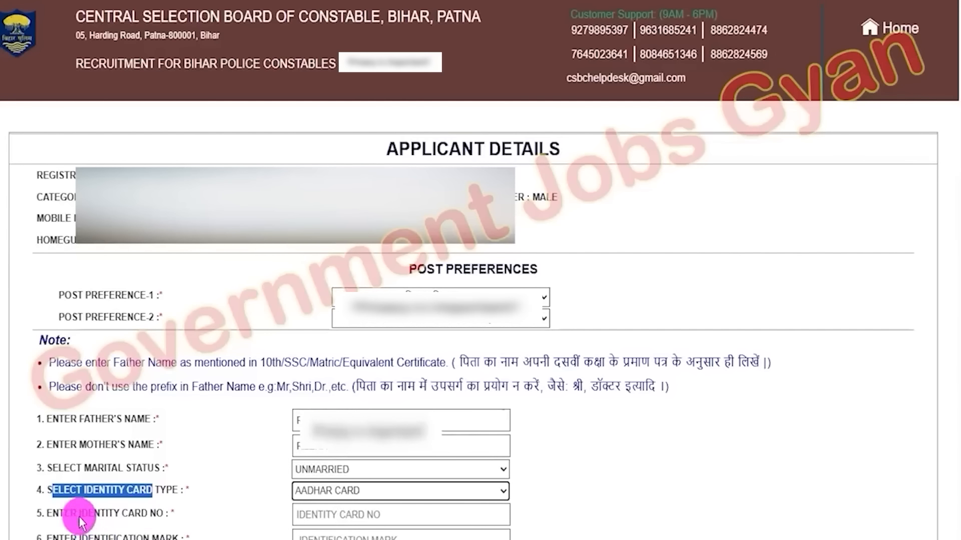
Fill in the identity card number and the identification mark fields
left_click_drag(64, 513, 245, 520)
left_click(323, 515)
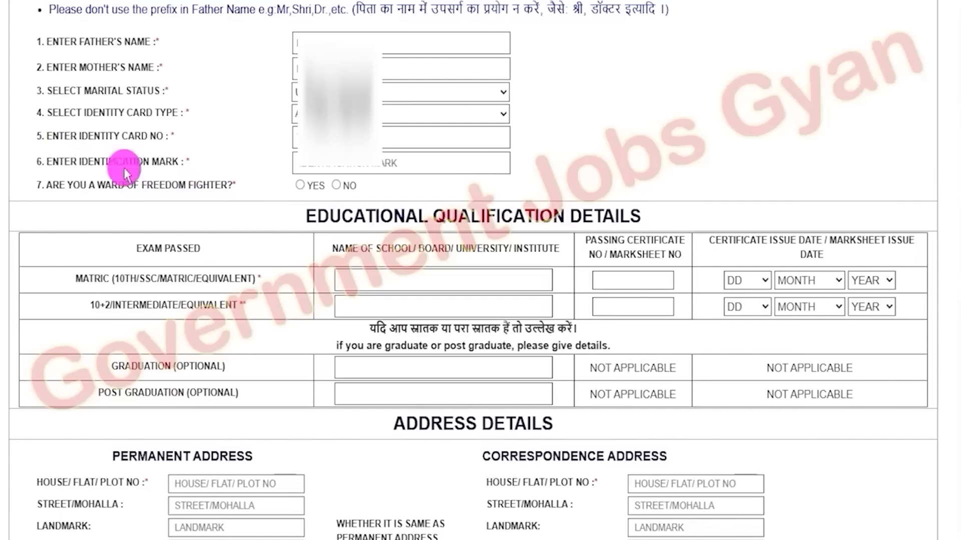
left_click_drag(59, 161, 173, 161)
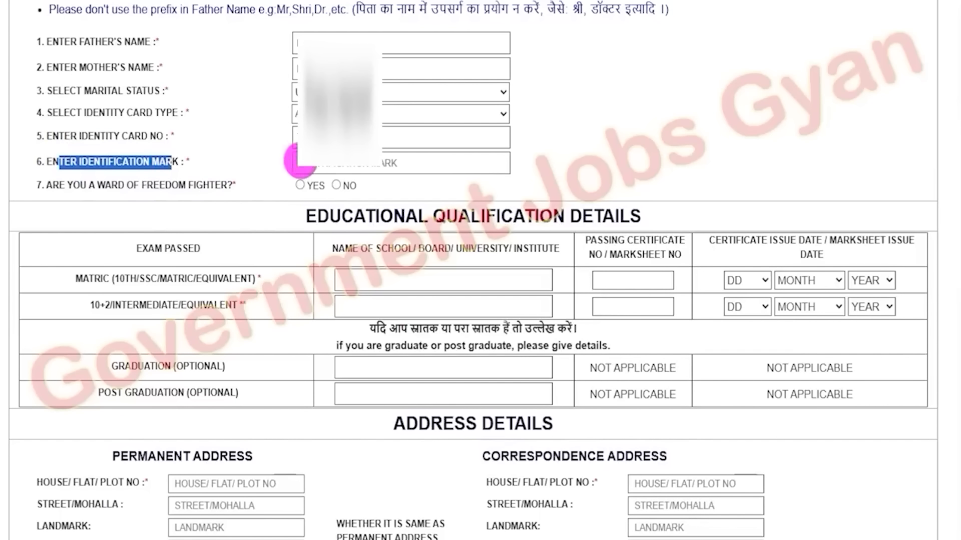
left_click(316, 165)
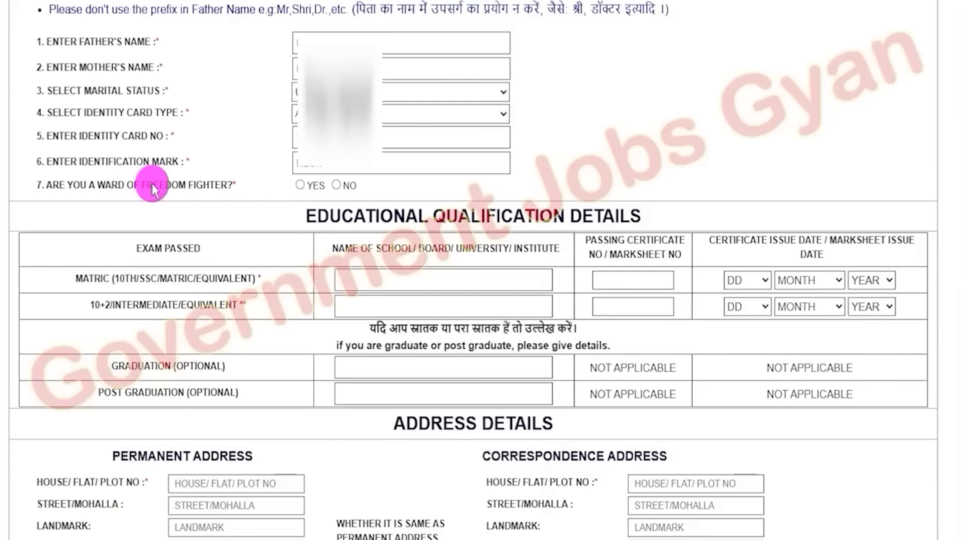
Answer Yes to ward of freedom fighter and examine the extra name, relationship, certificate, date and district fields
left_click_drag(66, 184, 184, 180)
left_click(298, 185)
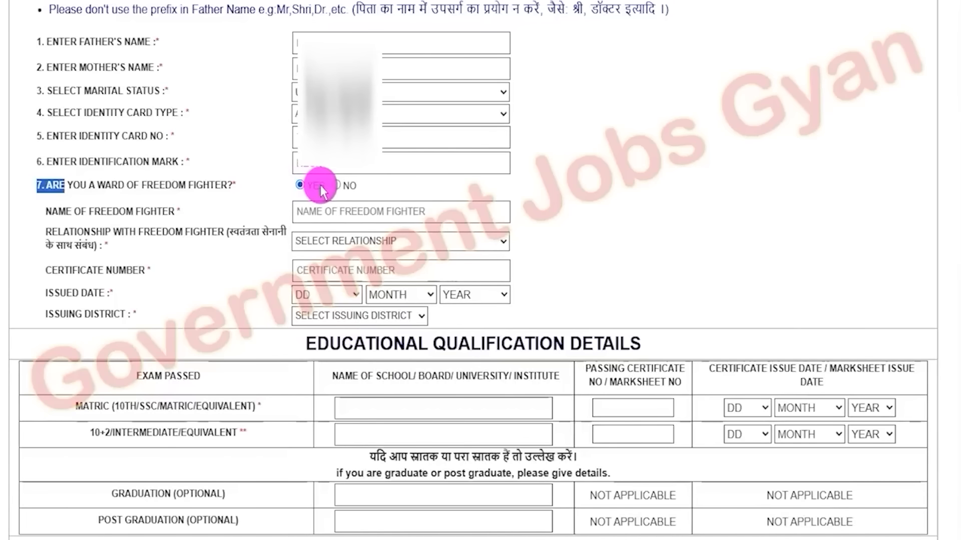
left_click(71, 212)
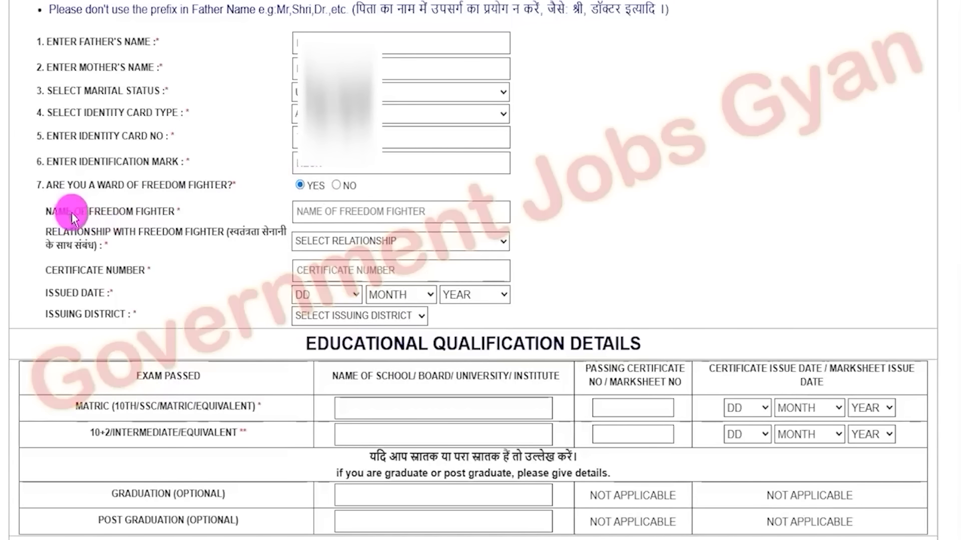
left_click_drag(140, 211, 152, 212)
left_click(304, 211)
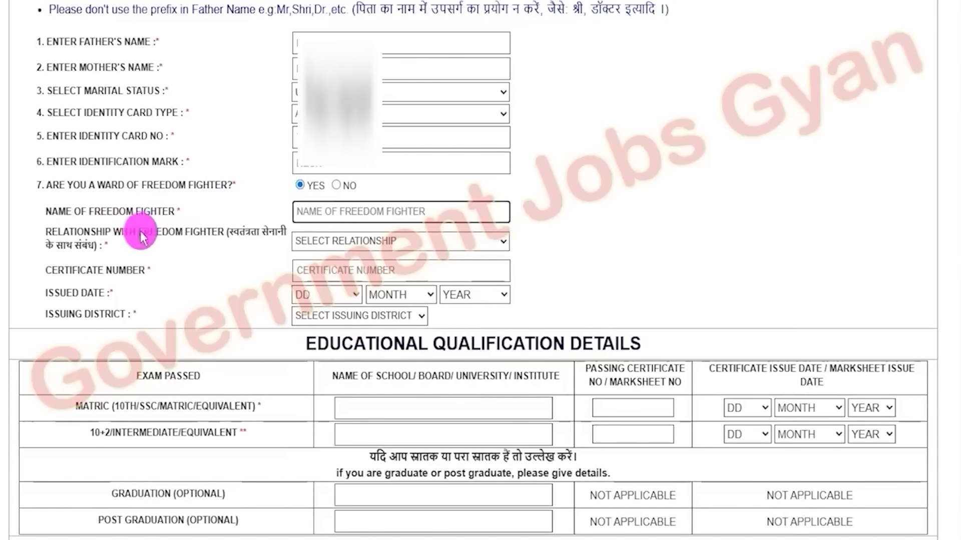
left_click_drag(88, 246, 66, 246)
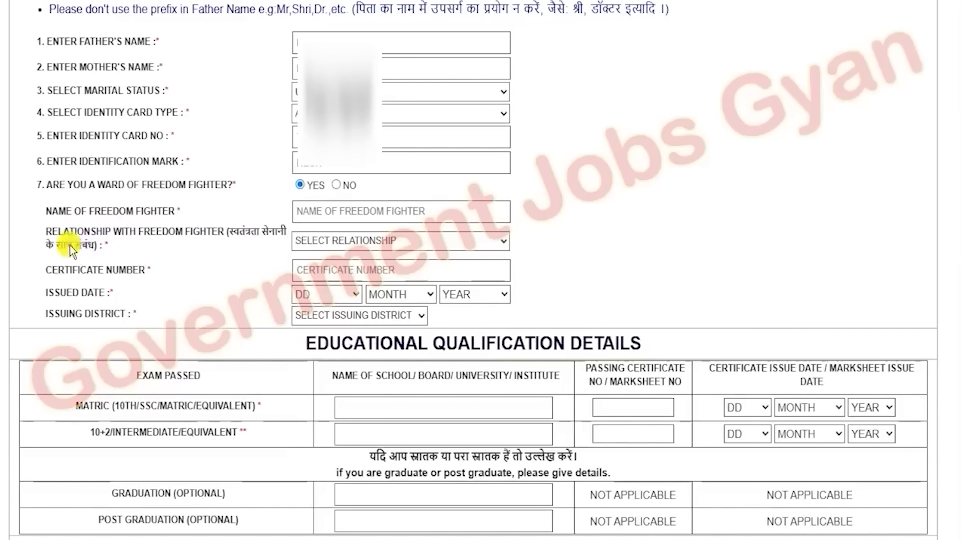
left_click(314, 242)
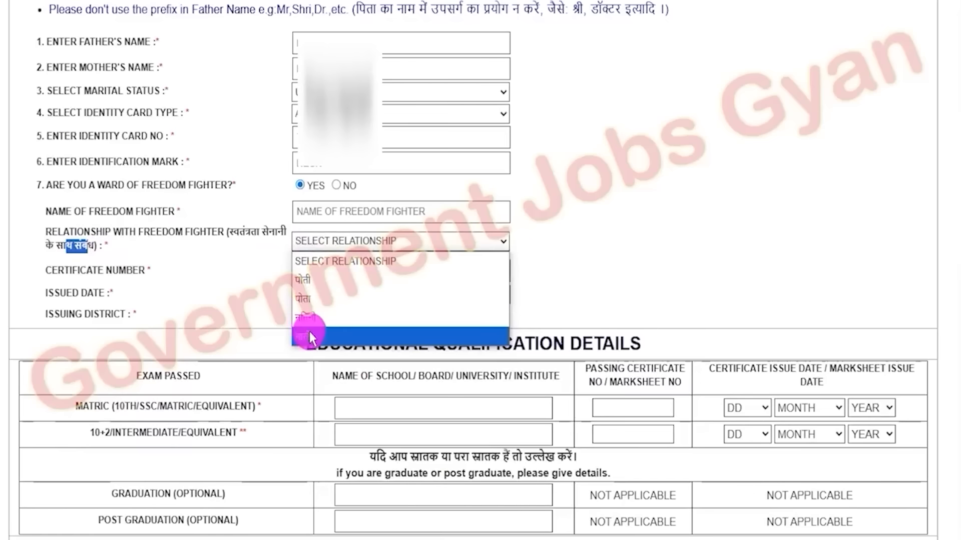
left_click(200, 270)
left_click_drag(92, 271, 138, 272)
left_click(303, 274)
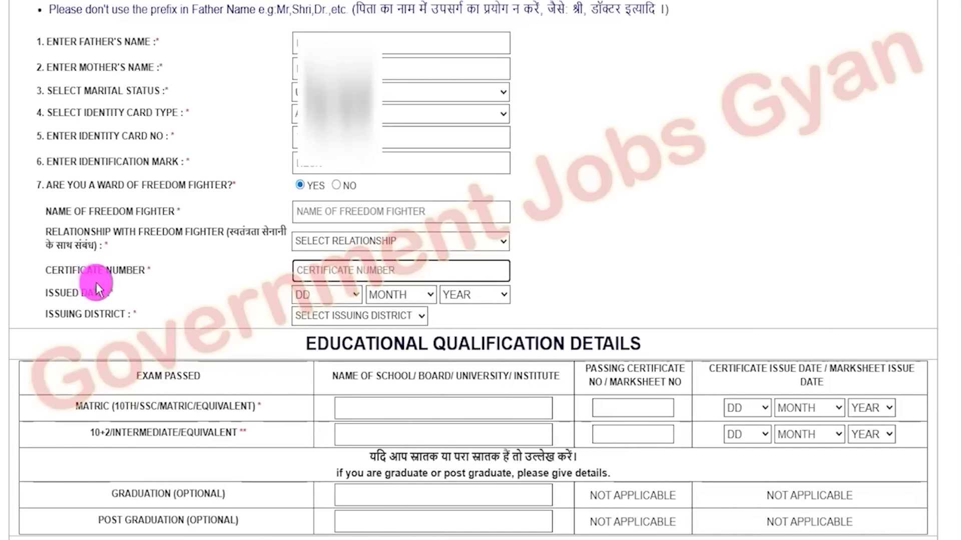
left_click_drag(45, 293, 106, 294)
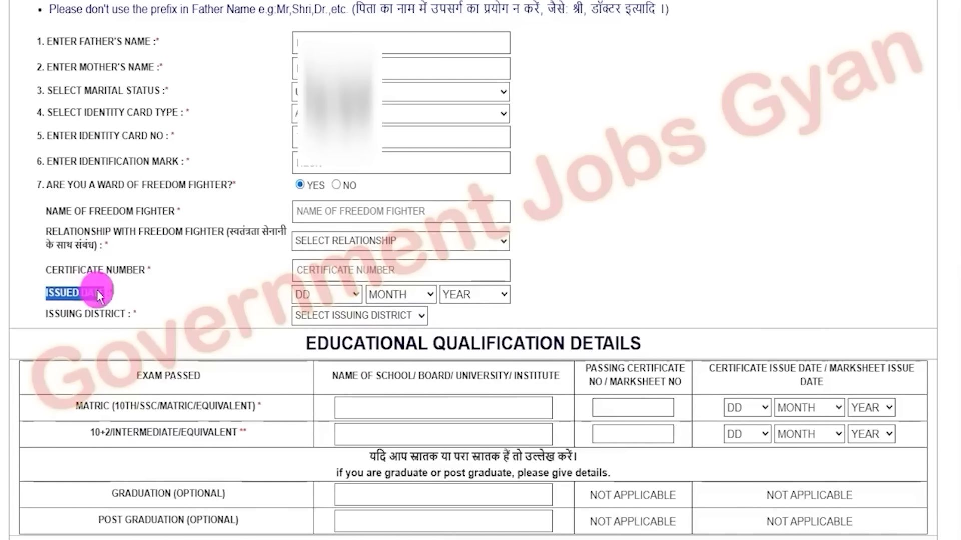
left_click(316, 295)
left_click(387, 295)
left_click(454, 294)
left_click(110, 296)
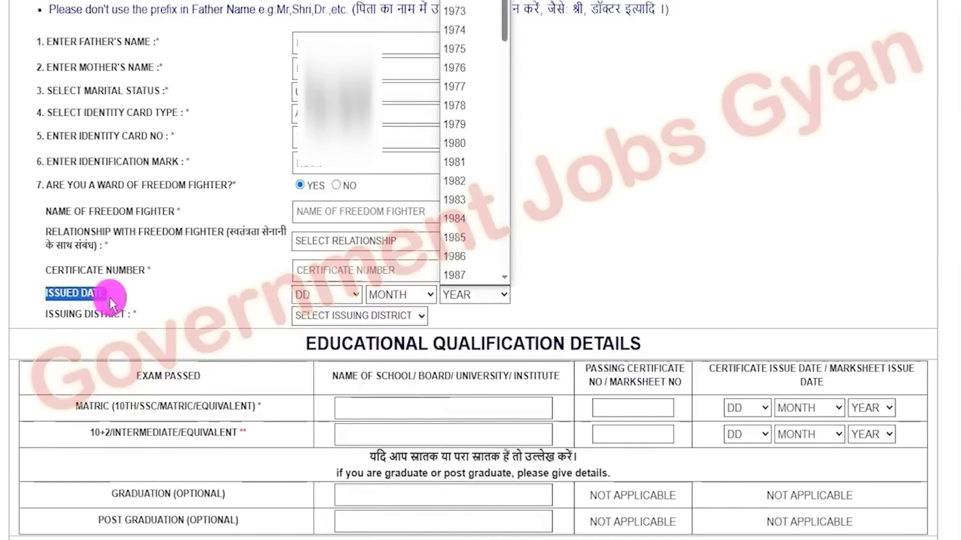
left_click_drag(69, 314, 136, 314)
left_click(342, 314)
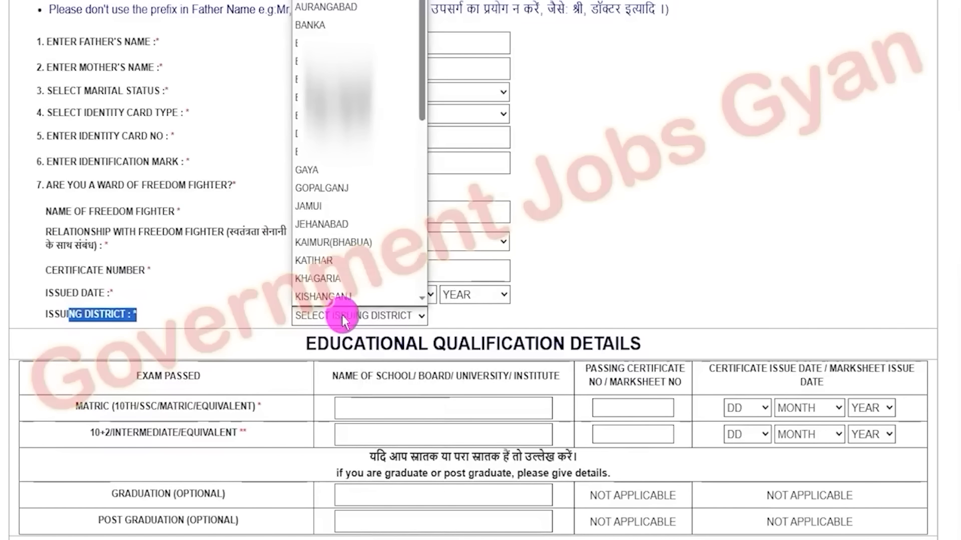
left_click(160, 307)
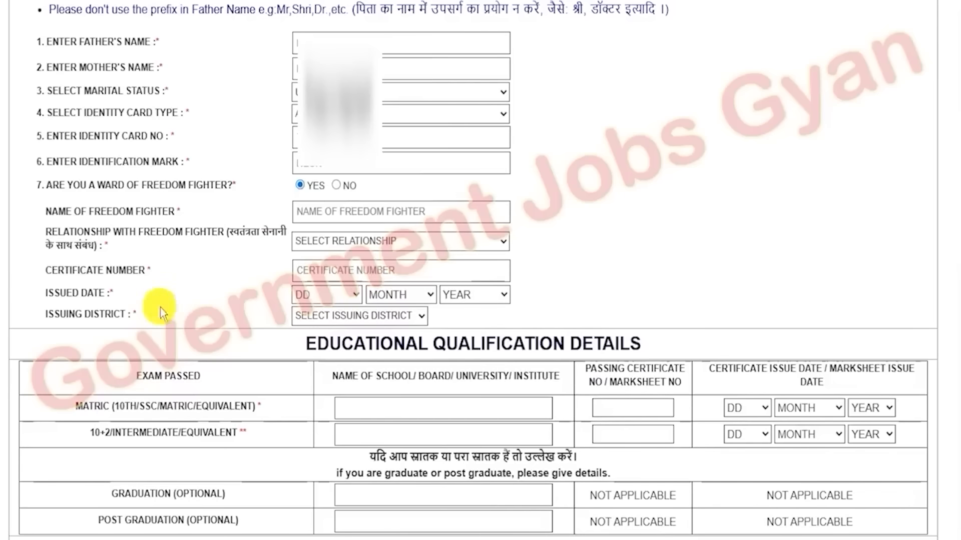
Answer No to ward of freedom fighter and fill in the matric school or board details
left_click_drag(146, 186, 206, 186)
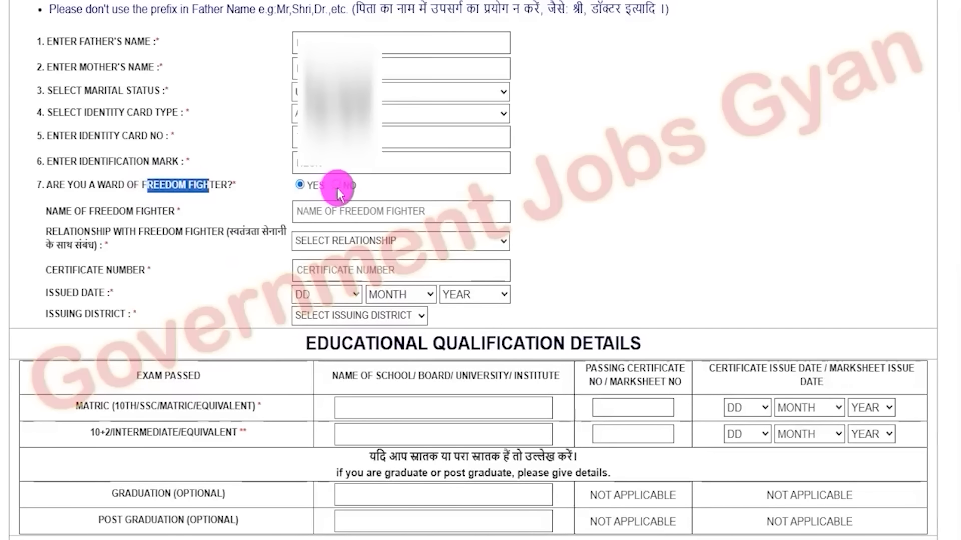
left_click(336, 185)
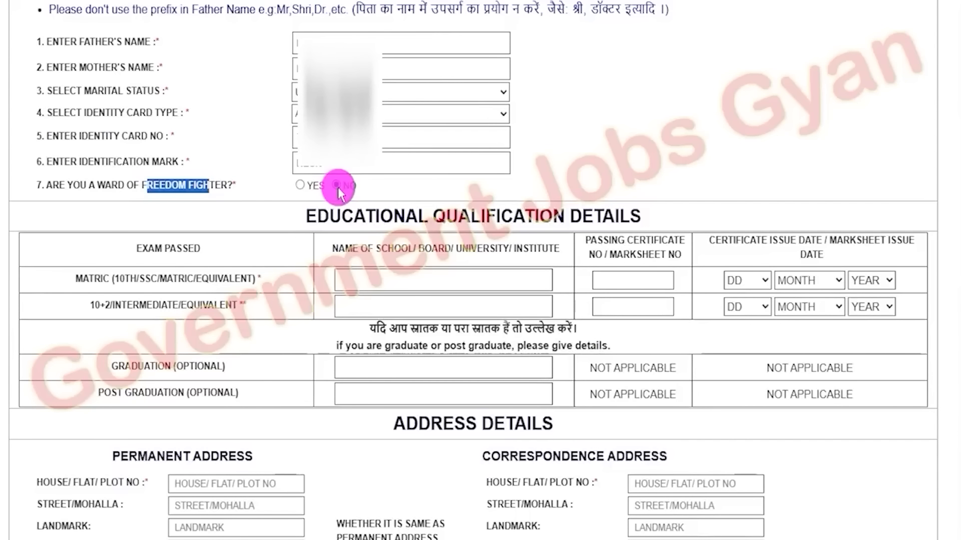
left_click_drag(305, 216, 644, 217)
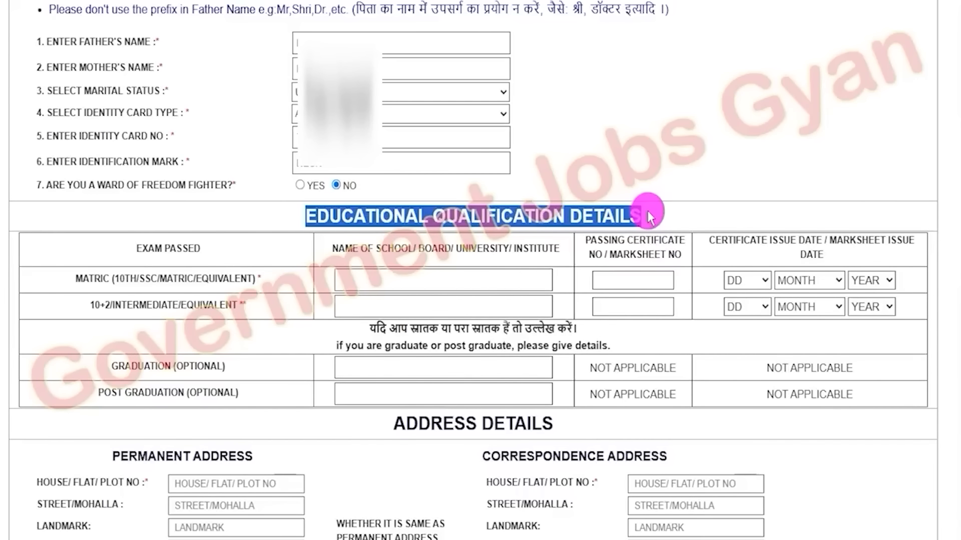
left_click_drag(131, 279, 222, 278)
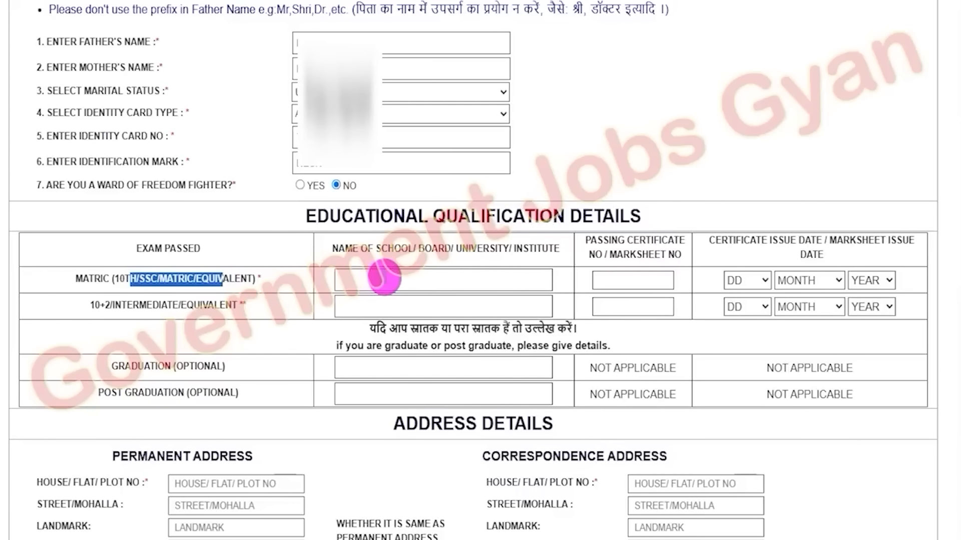
left_click(385, 277)
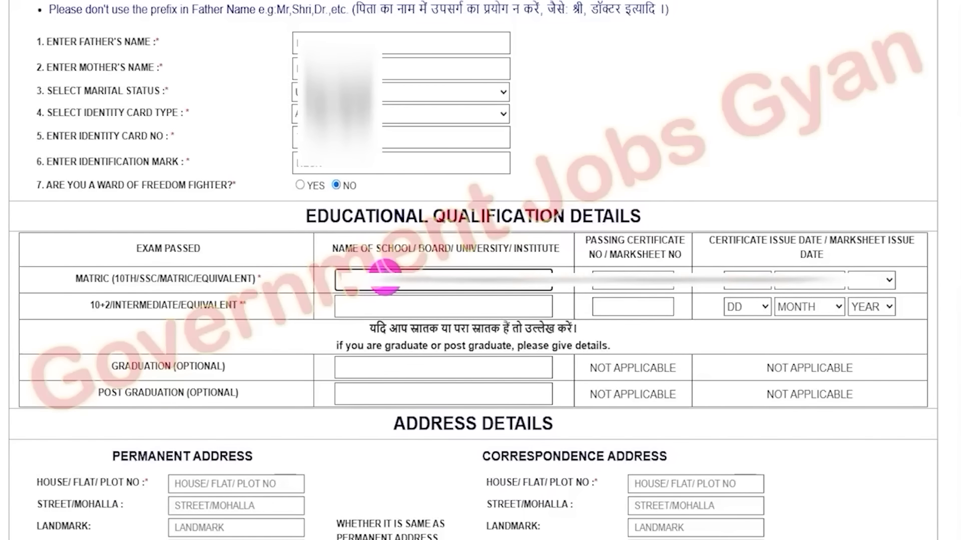
Fill in the matric passing certificate number and select its issue day, JANUARY as month, and the year
left_click(639, 287)
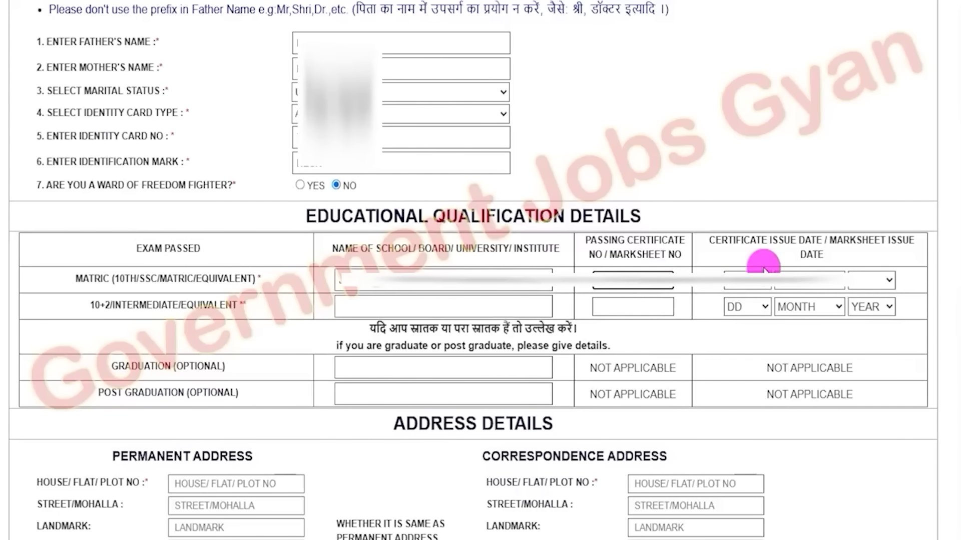
left_click(746, 281)
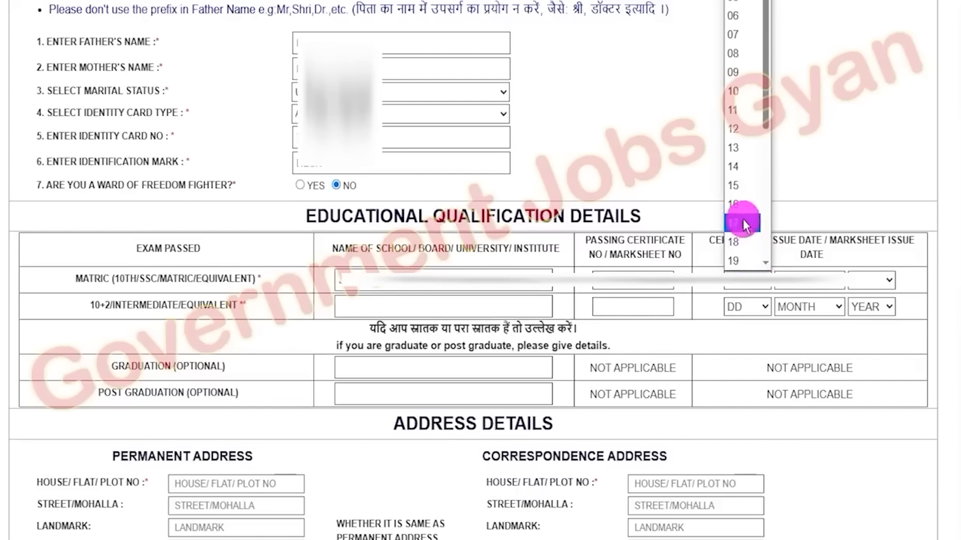
left_click(761, 215)
left_click(809, 307)
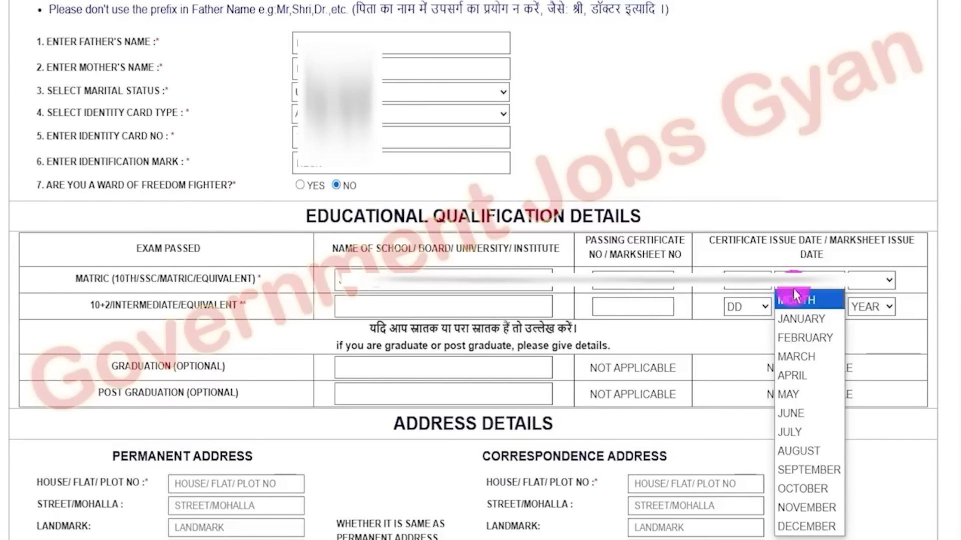
left_click(801, 319)
left_click(871, 282)
scroll(872, 195, "down", 8)
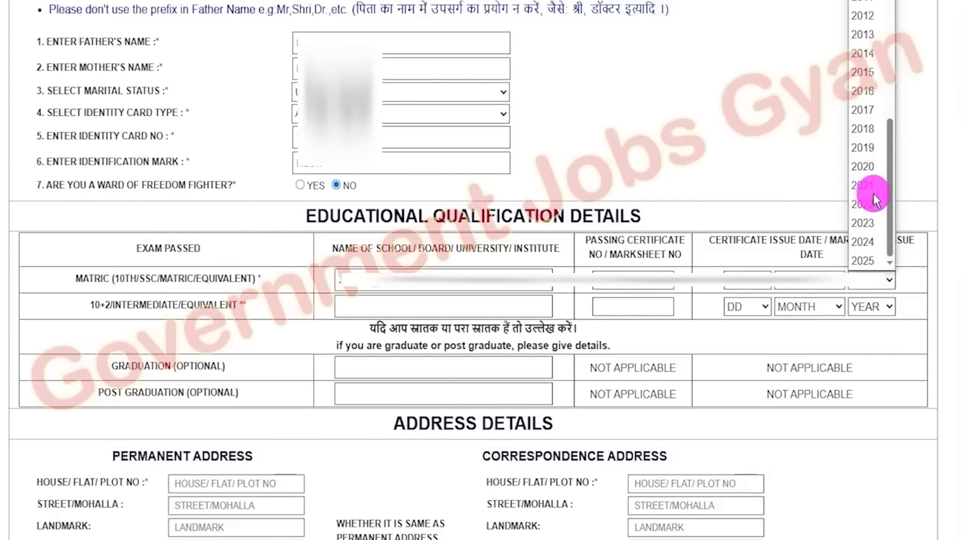
left_click(873, 83)
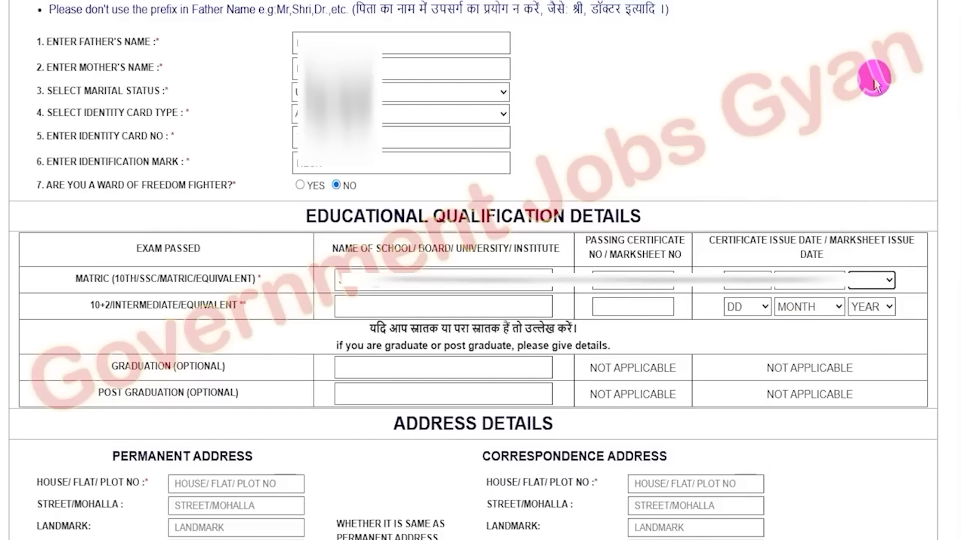
Fill in the 10+2/intermediate school or board, certificate number, and select its issue day, month and year
left_click_drag(90, 305, 227, 308)
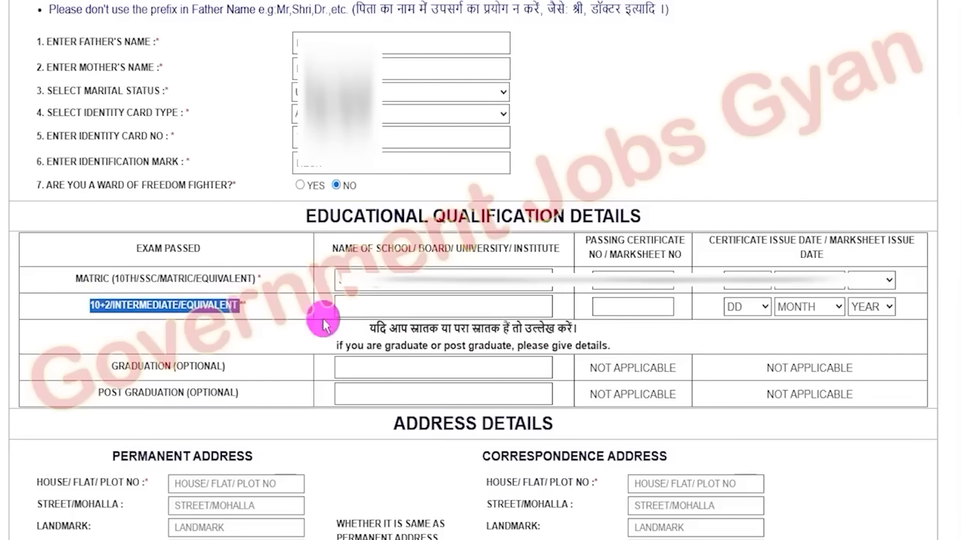
left_click(370, 307)
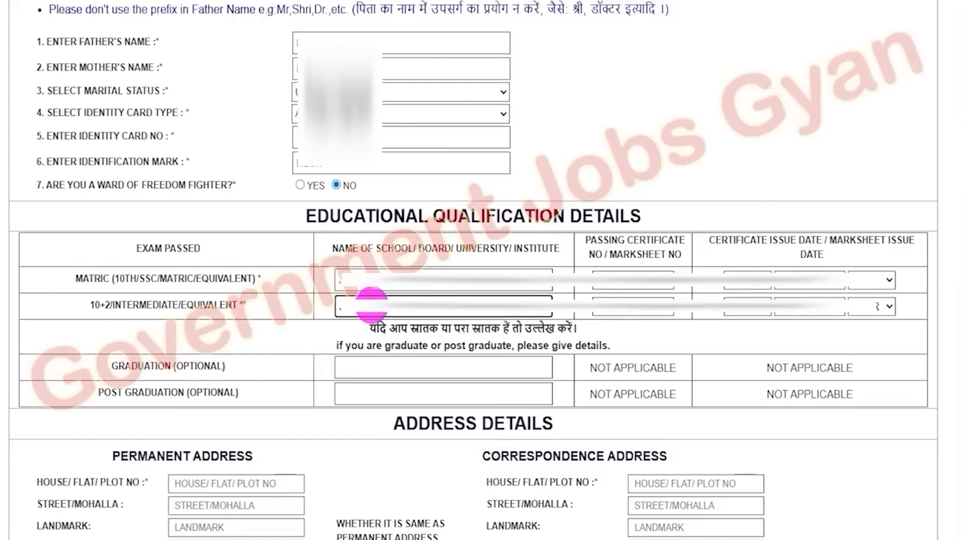
left_click(634, 309)
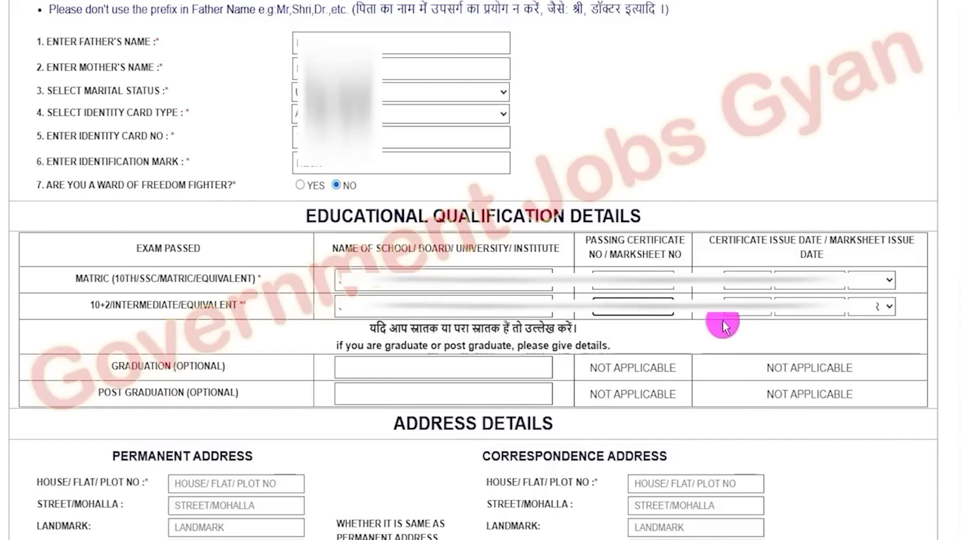
left_click(747, 309)
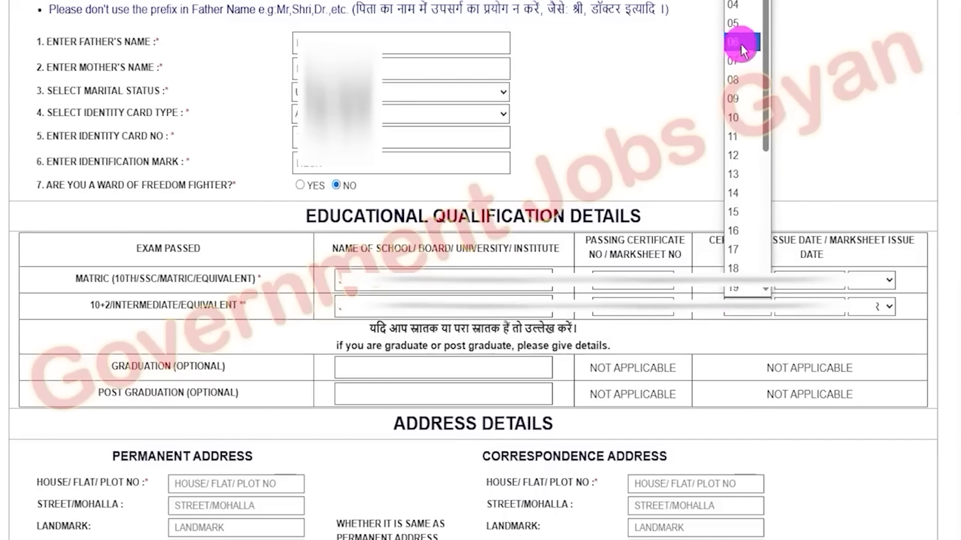
left_click(745, 79)
left_click(806, 307)
left_click(798, 203)
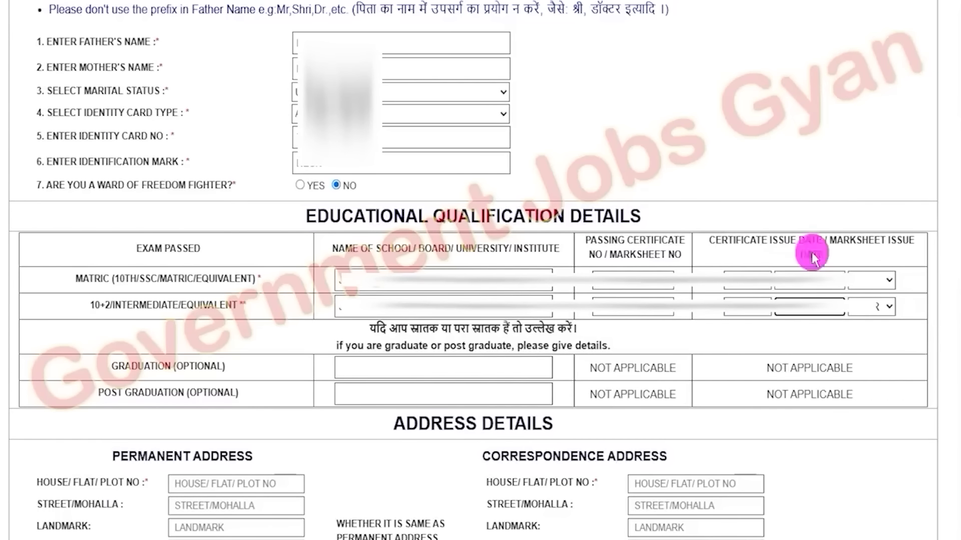
left_click(871, 307)
scroll(870, 145, "down", 6)
scroll(867, 145, "down", 2)
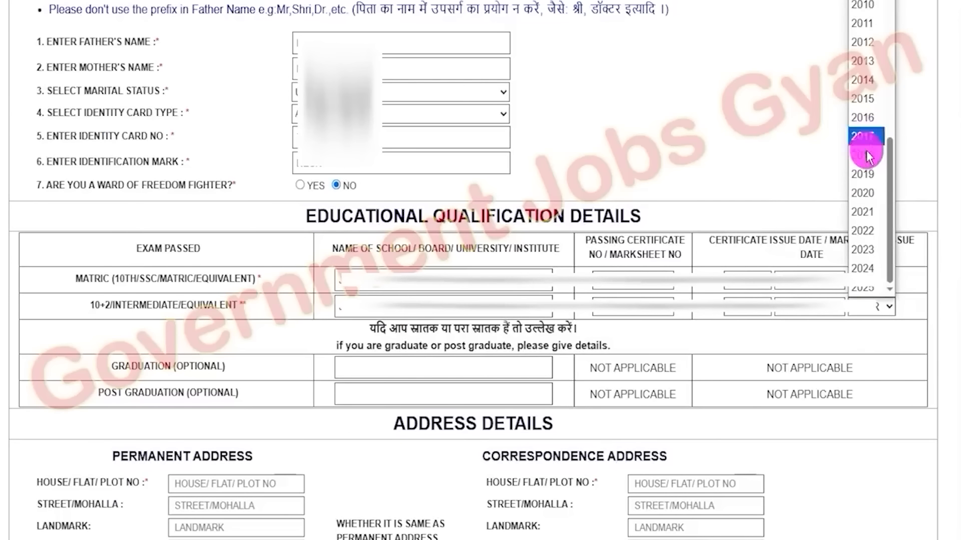
left_click(864, 155)
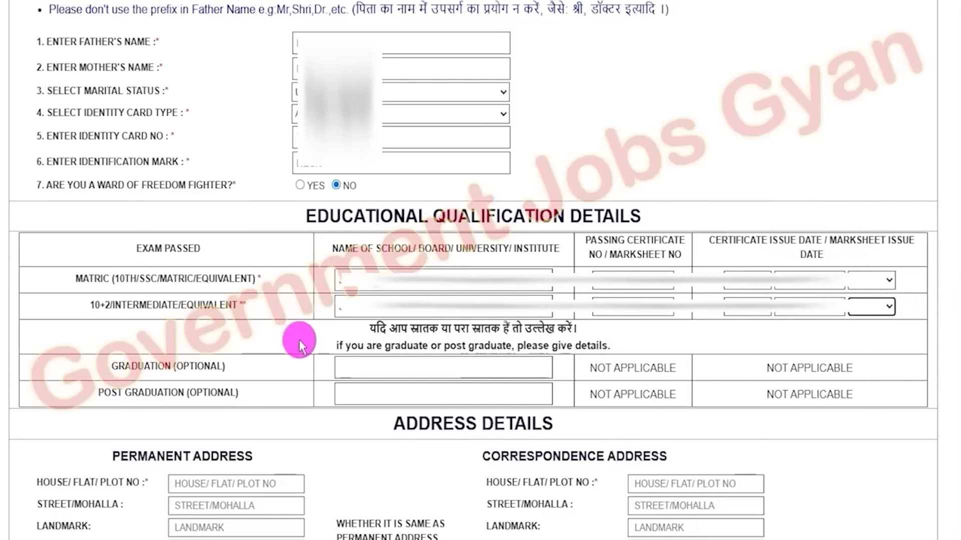
Examine the optional graduation and post graduation fields of the qualification table
left_click_drag(118, 367, 195, 369)
left_click_drag(125, 393, 199, 396)
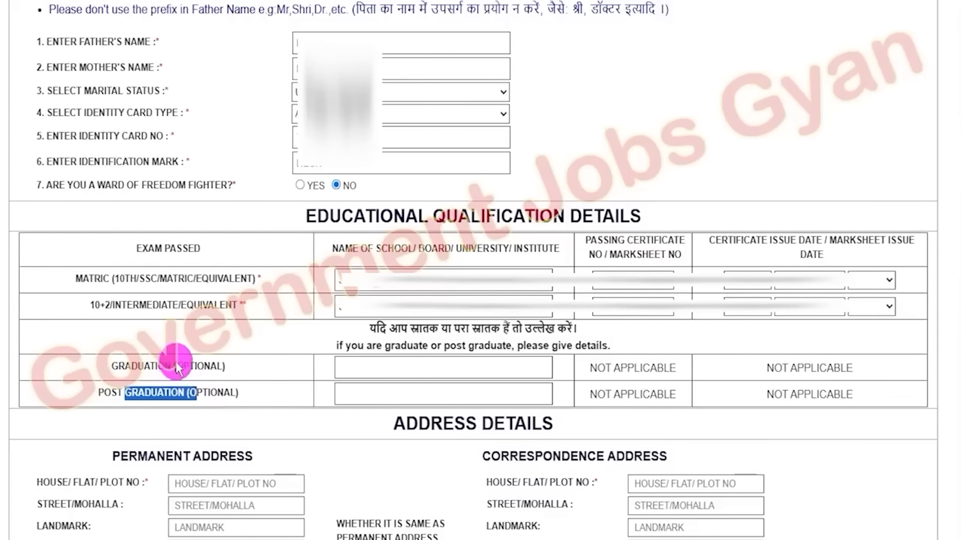
left_click_drag(176, 367, 218, 373)
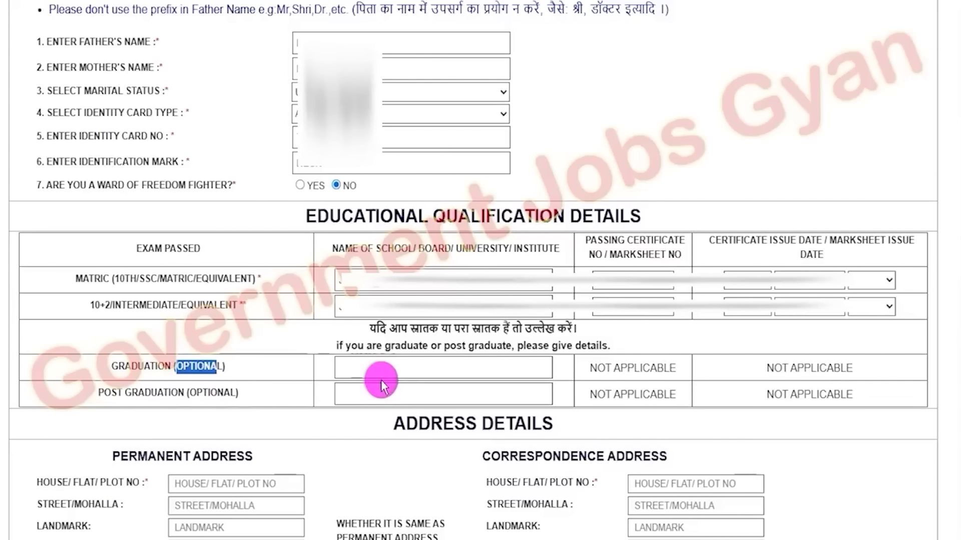
left_click(407, 370)
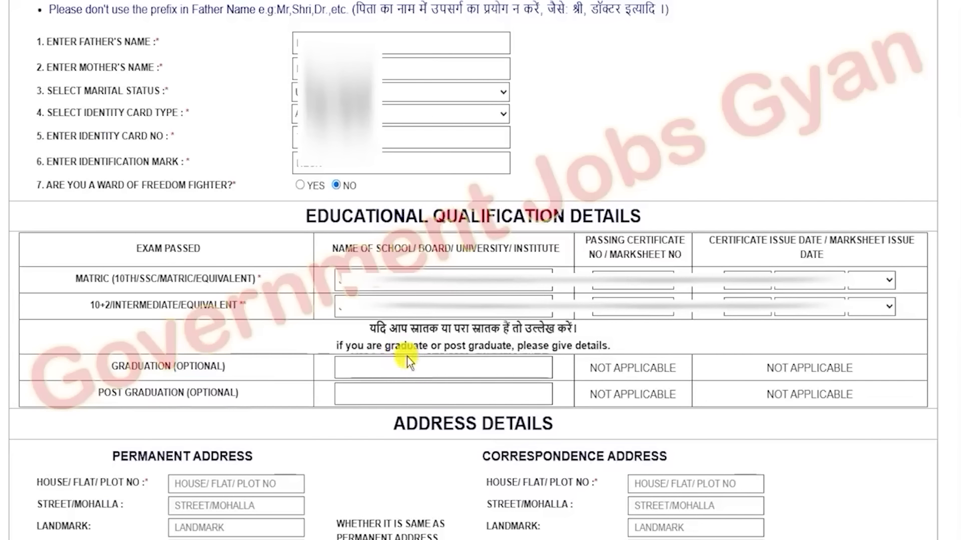
left_click(410, 372)
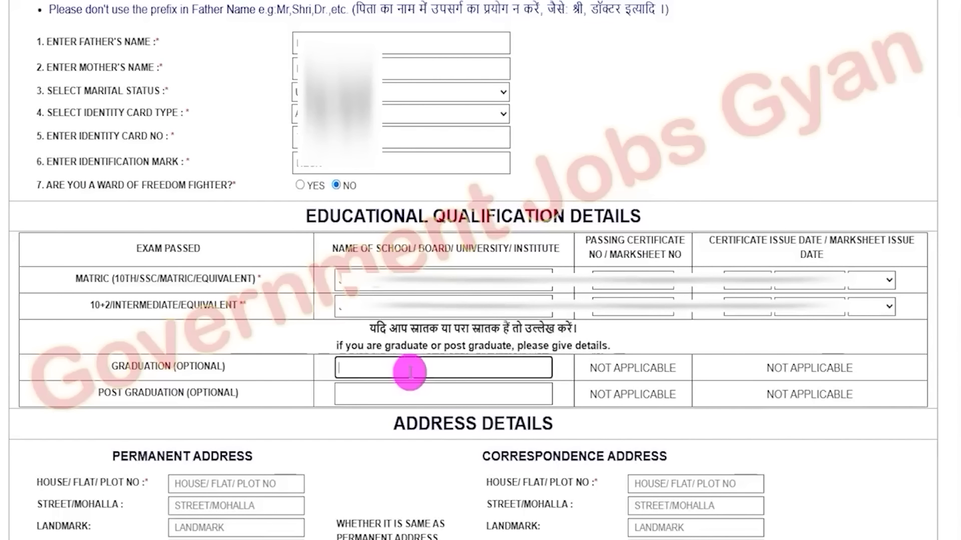
left_click(407, 394)
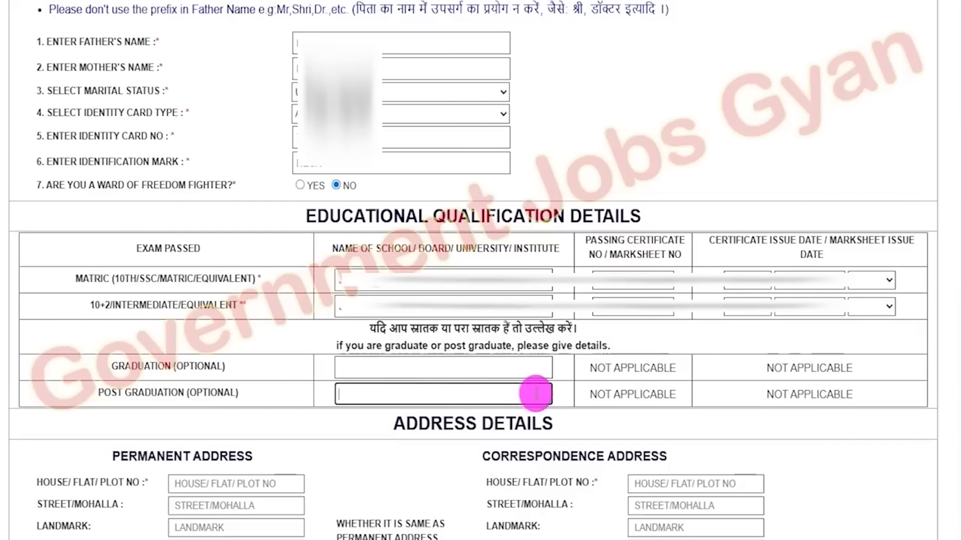
Go through the permanent address fields and set the state to BIHAR and the district to KHAGARIA
scroll(535, 394, "down", 6)
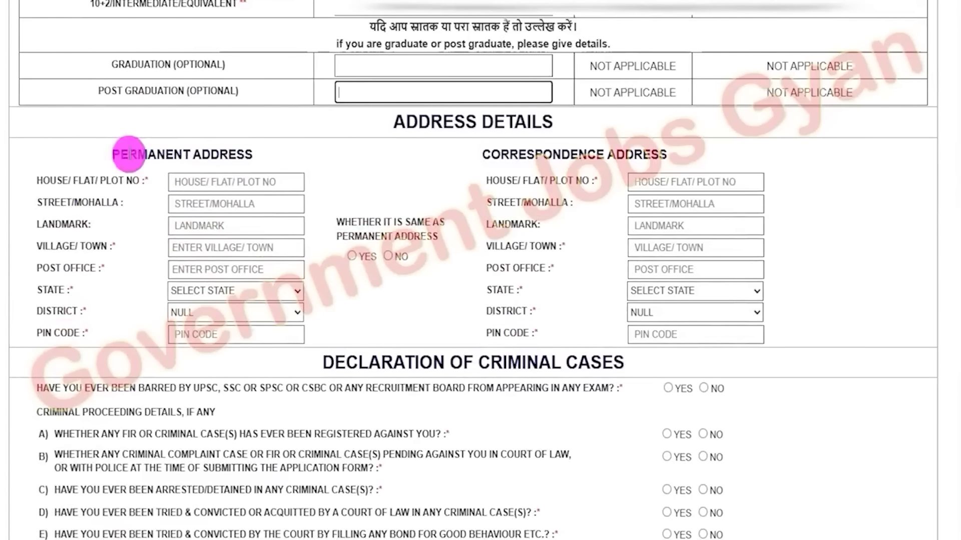
left_click(123, 157)
left_click_drag(123, 157, 221, 154)
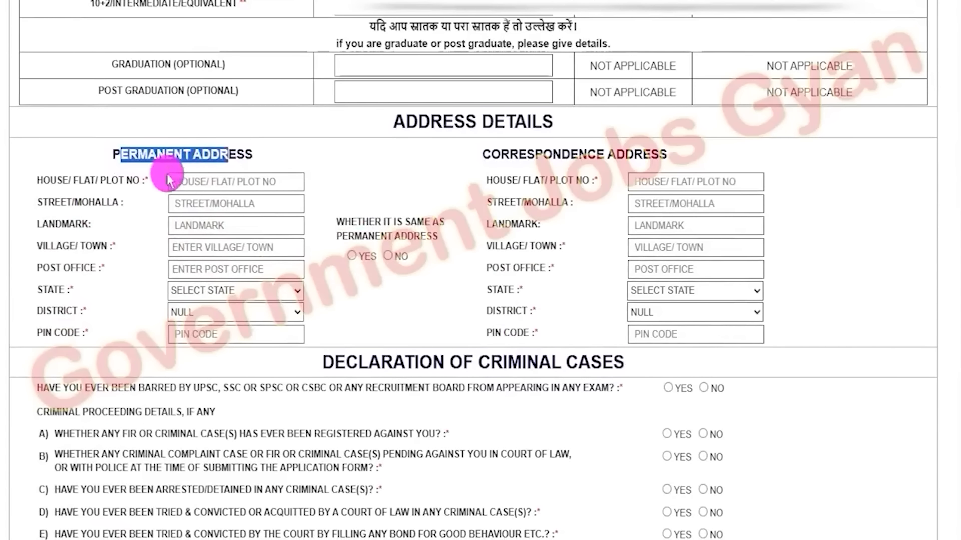
left_click_drag(44, 180, 99, 180)
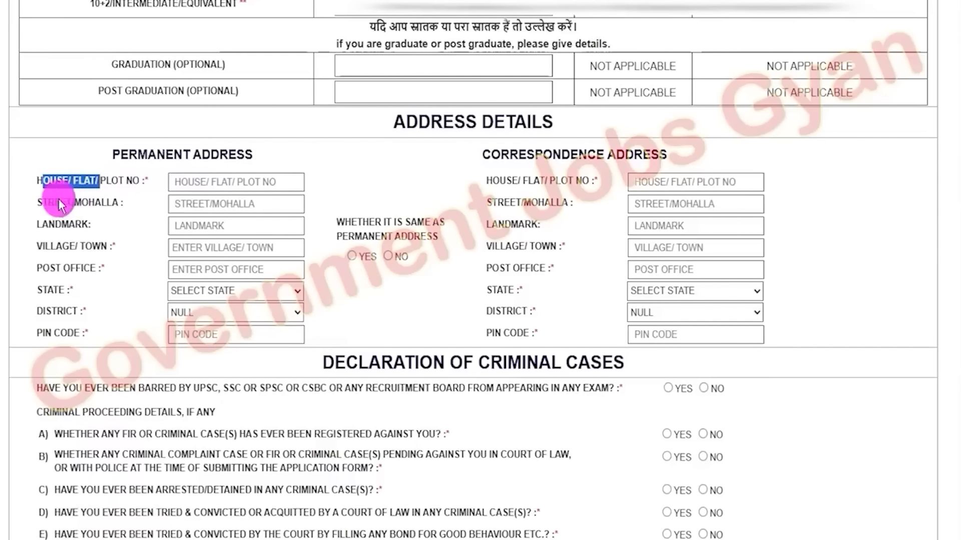
left_click_drag(44, 202, 108, 201)
left_click_drag(49, 225, 102, 247)
left_click(196, 226)
left_click(201, 247)
left_click_drag(50, 268, 103, 269)
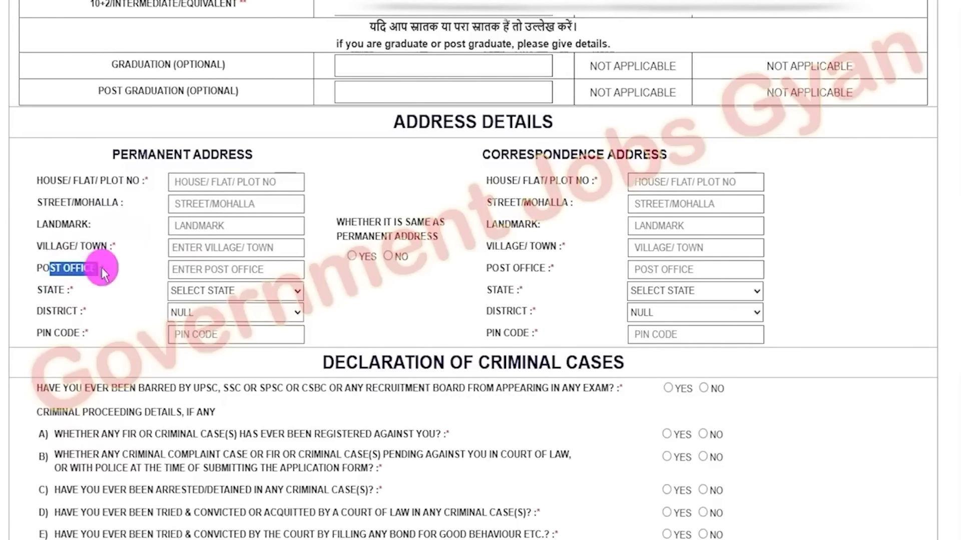
left_click(205, 270)
left_click(202, 291)
left_click(185, 327)
left_click(189, 312)
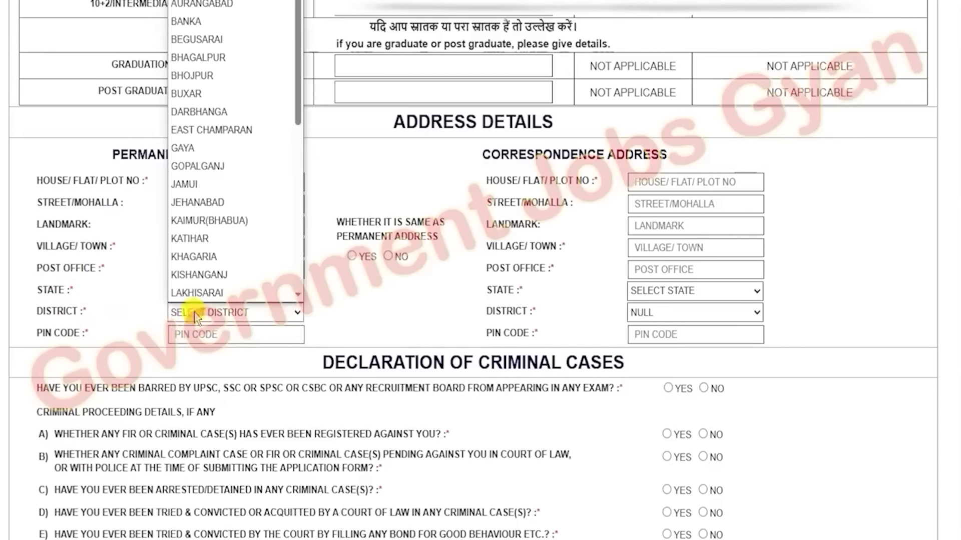
left_click(194, 258)
left_click(200, 334)
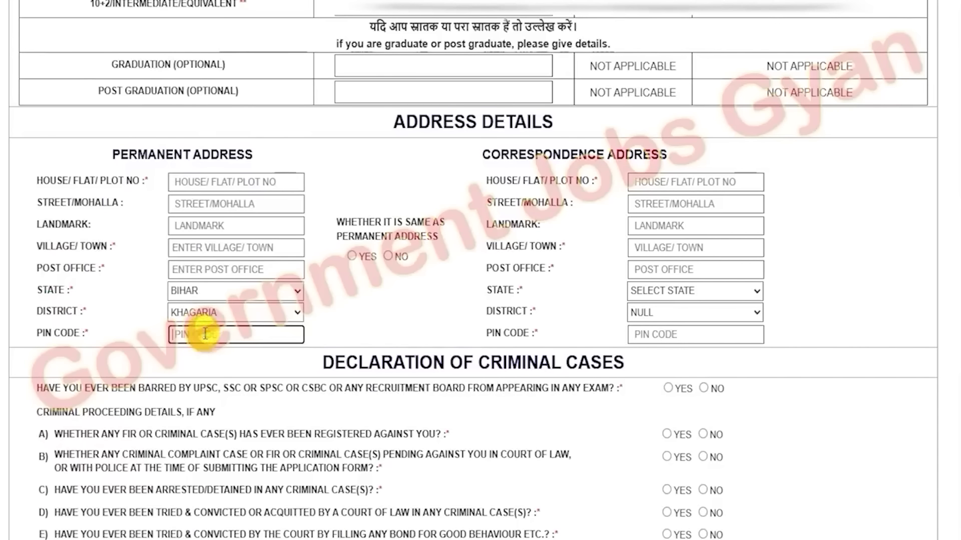
Mark the correspondence address as the same as the permanent address
left_click_drag(490, 154, 660, 154)
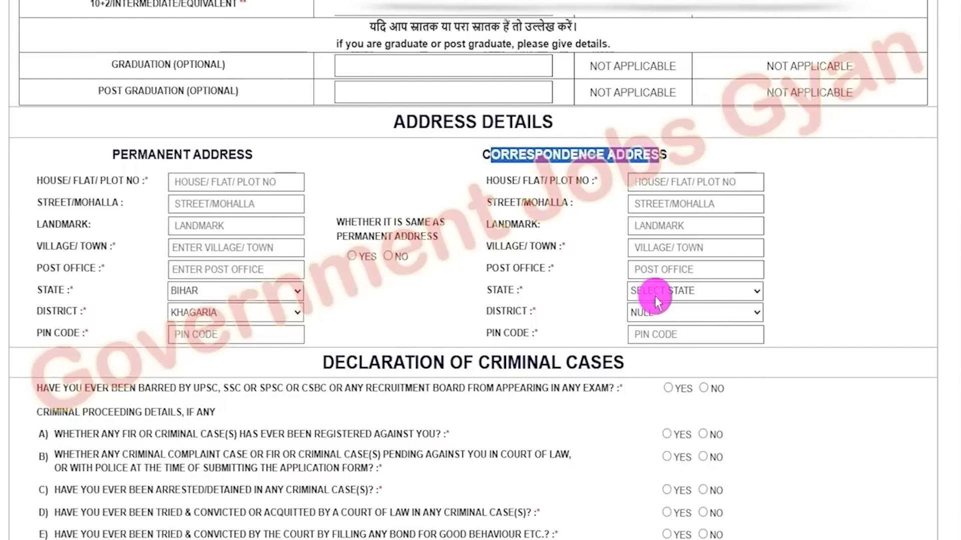
left_click_drag(500, 154, 614, 154)
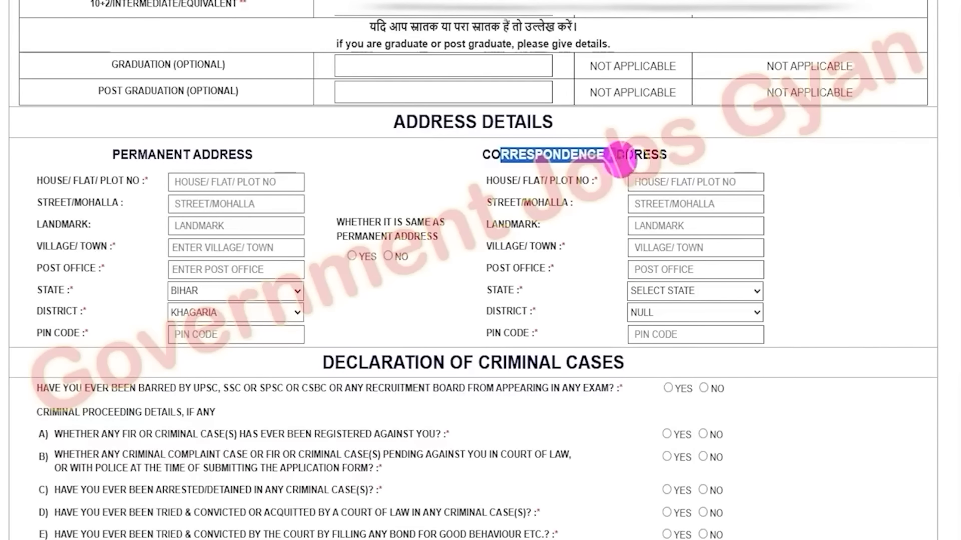
left_click_drag(120, 155, 204, 150)
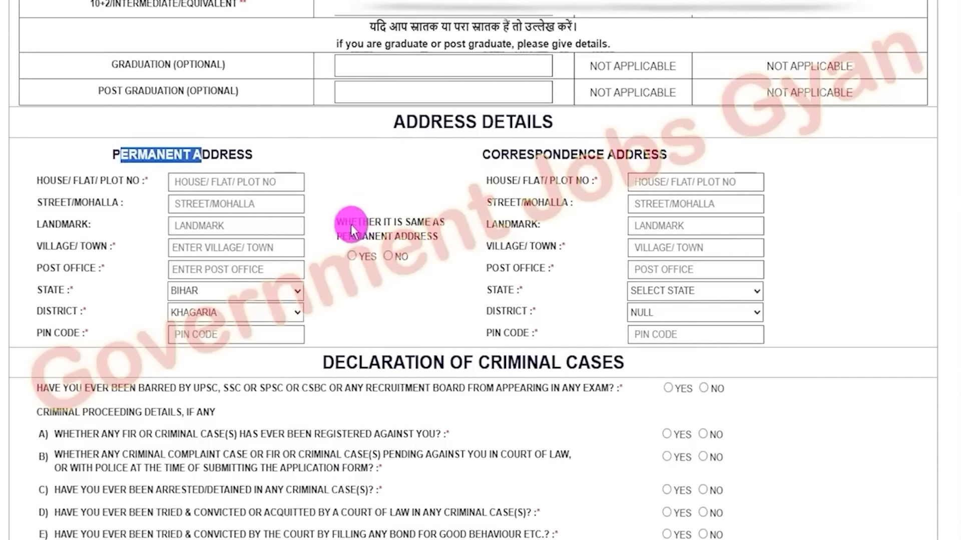
left_click_drag(350, 227, 391, 243)
left_click(353, 258)
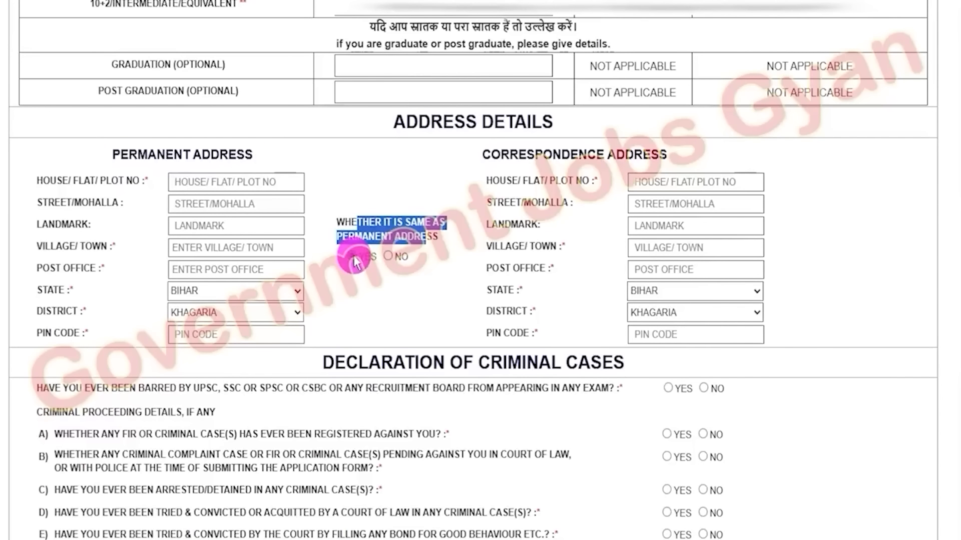
left_click(391, 322)
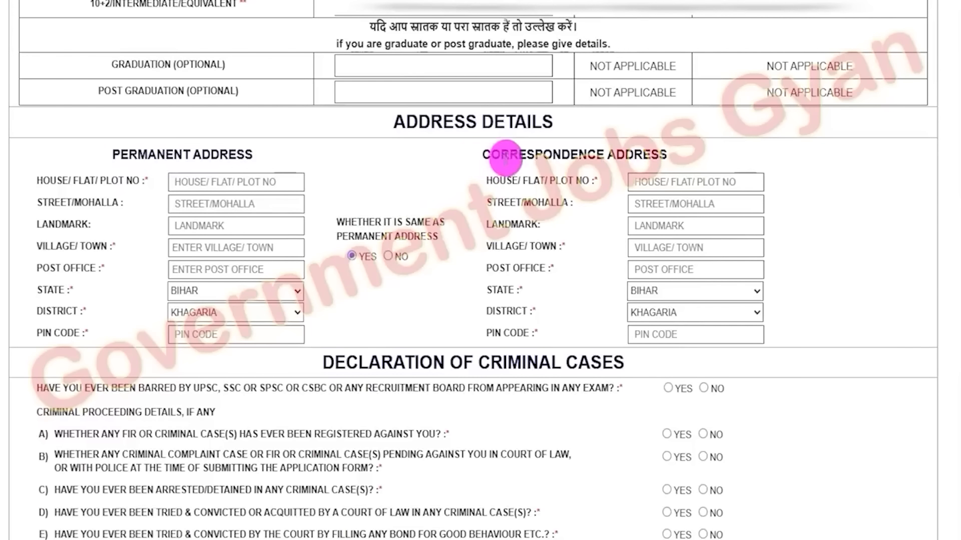
left_click_drag(506, 155, 623, 159)
left_click_drag(129, 155, 244, 156)
Answer Yes to having been barred by a recruitment board and examine the debarred reference fields
scroll(511, 360, "down", 2)
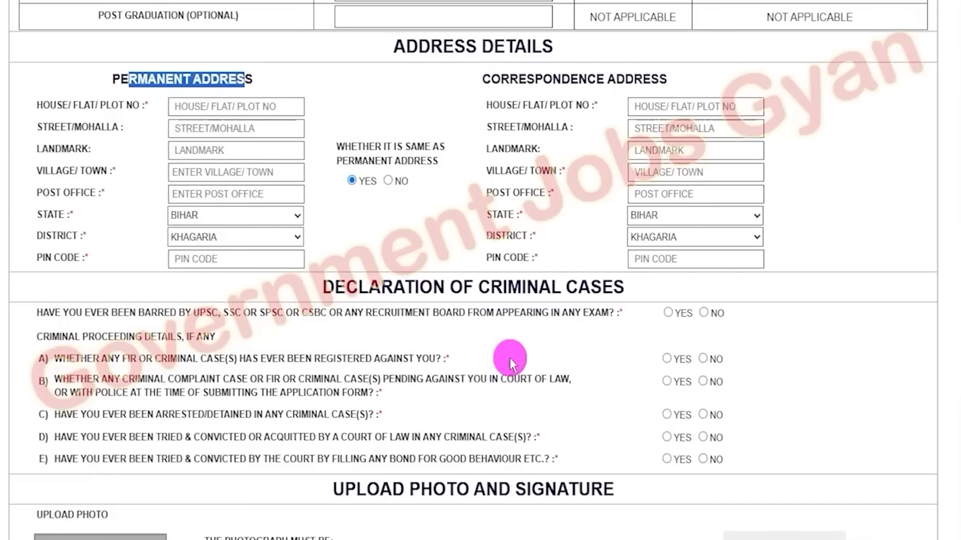
left_click_drag(347, 285, 599, 284)
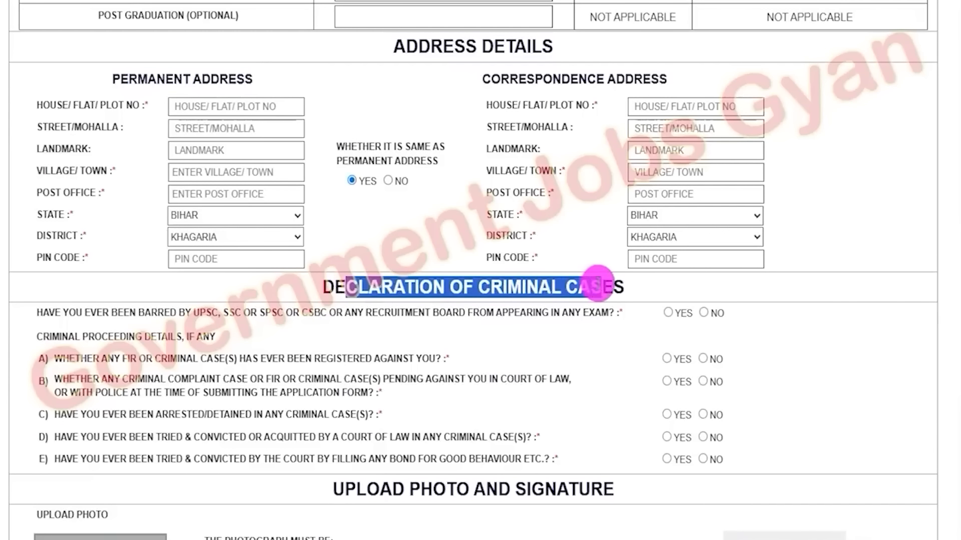
scroll(489, 310, "down", 4)
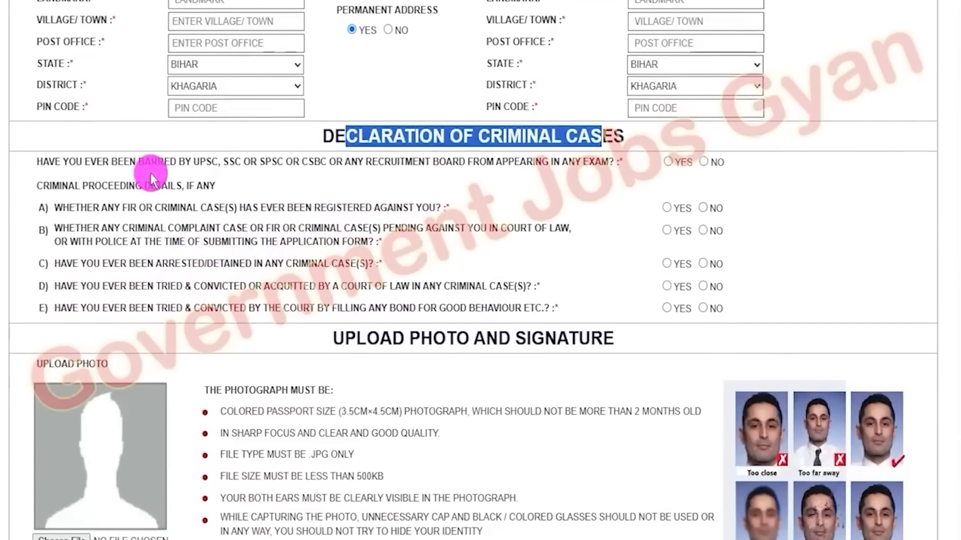
left_click_drag(207, 163, 446, 168)
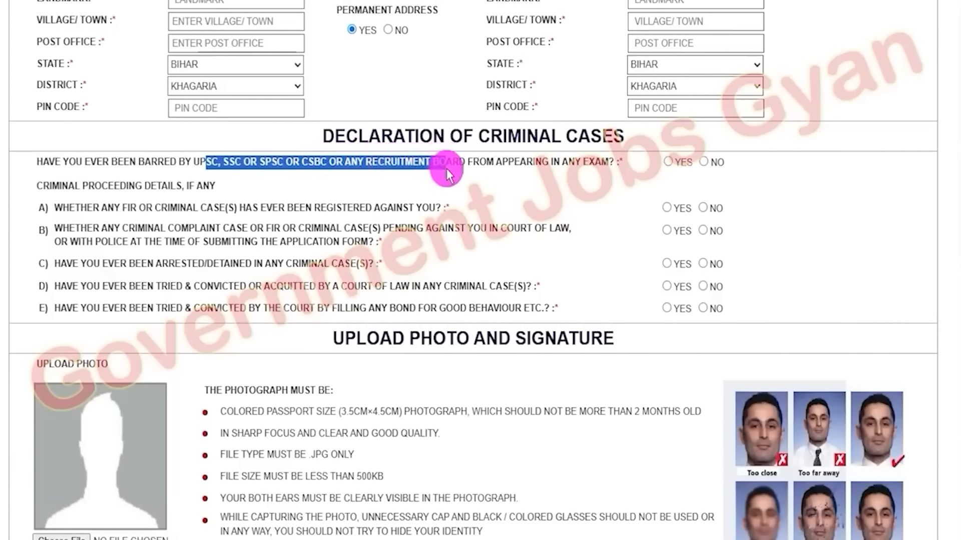
left_click(668, 163)
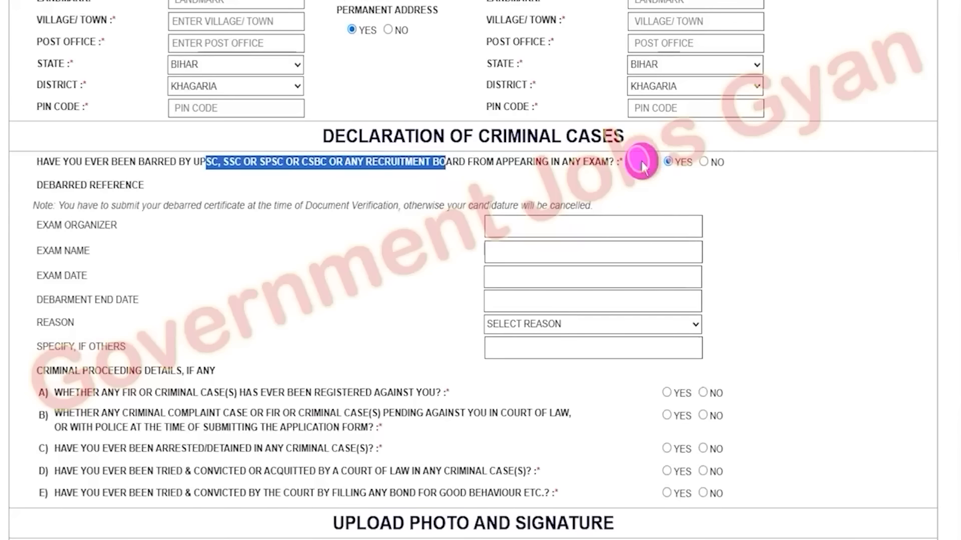
left_click_drag(45, 228, 111, 228)
left_click_drag(55, 249, 129, 306)
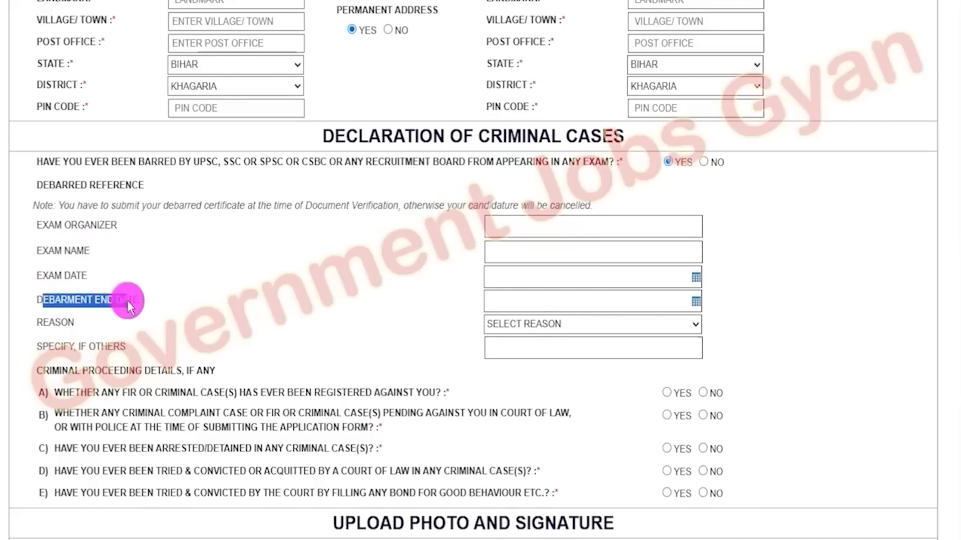
left_click(63, 325)
left_click_drag(49, 346, 106, 349)
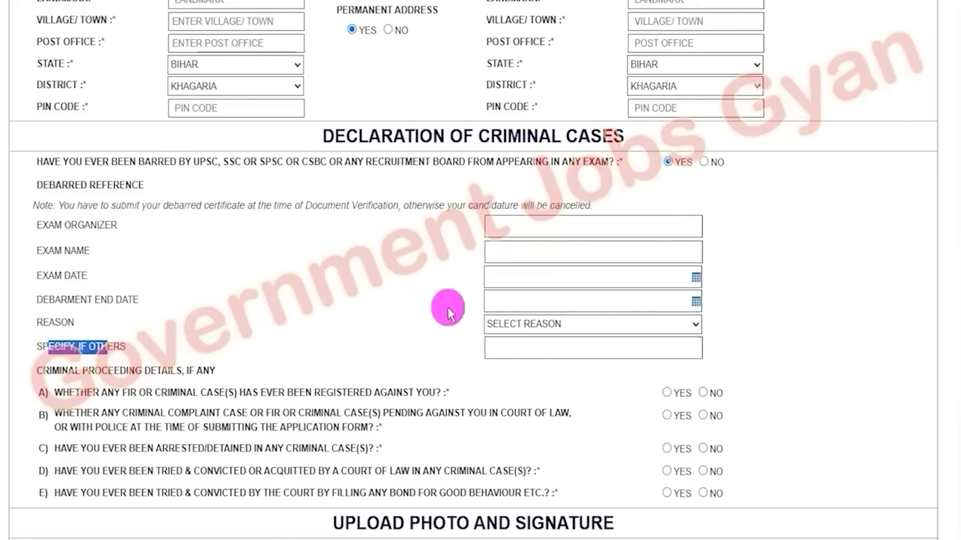
Answer No to the recruitment-board debarment question and No to question A about registered FIR or criminal cases
left_click(704, 163)
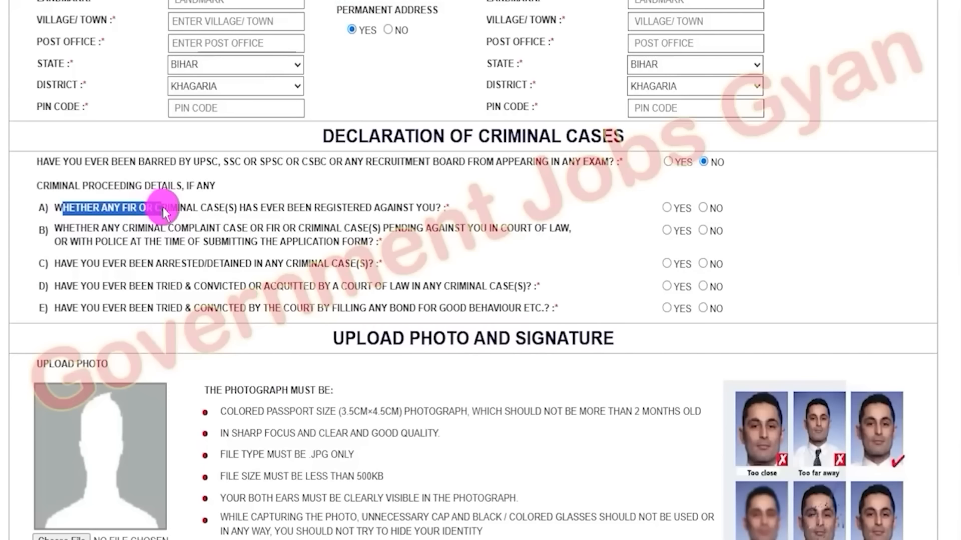
left_click_drag(184, 207, 374, 207)
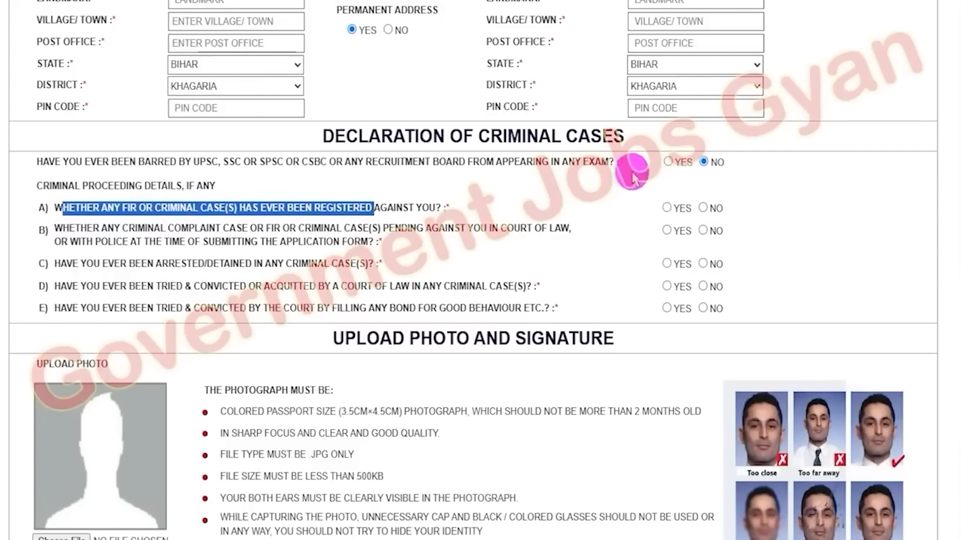
left_click(669, 208)
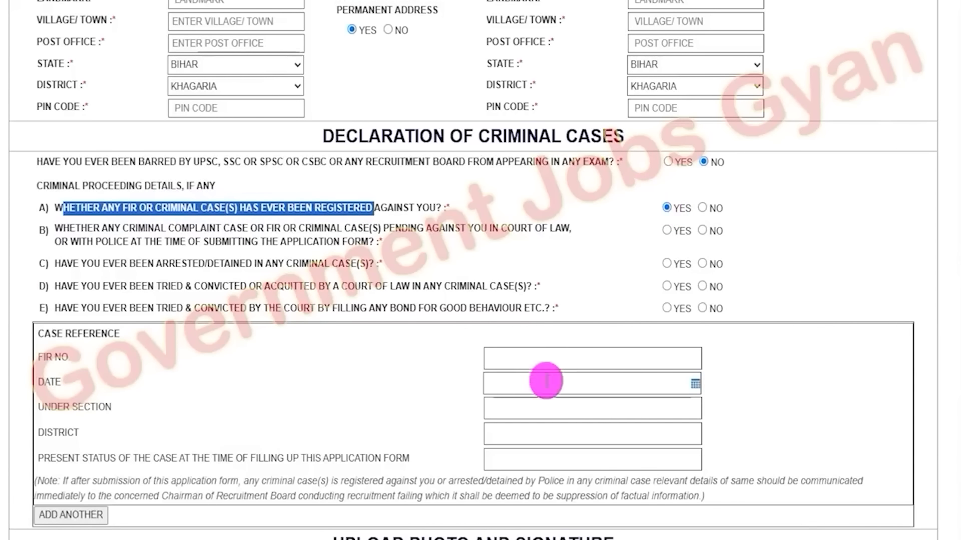
left_click(702, 209)
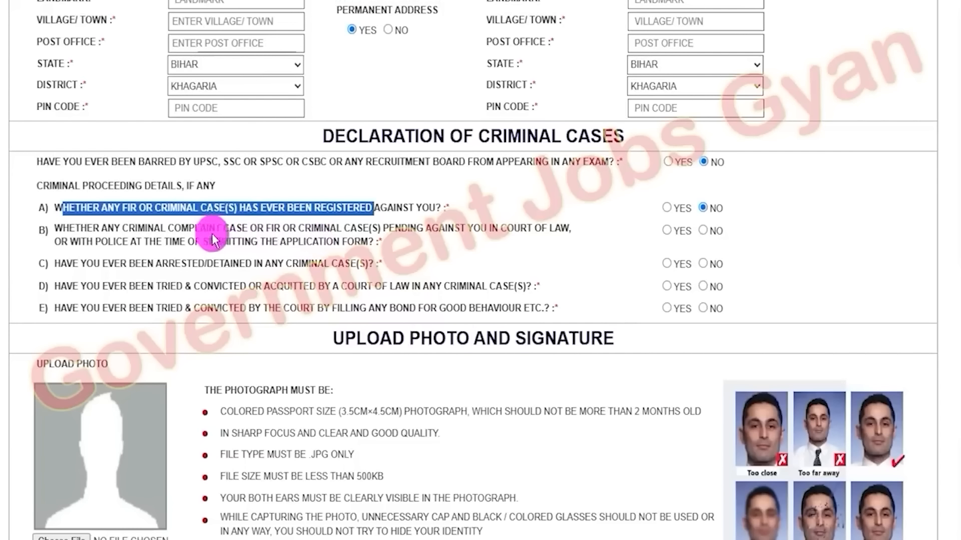
Answer No to question B on pending criminal cases and question C on arrest or detention
left_click_drag(163, 226, 304, 228)
left_click(669, 231)
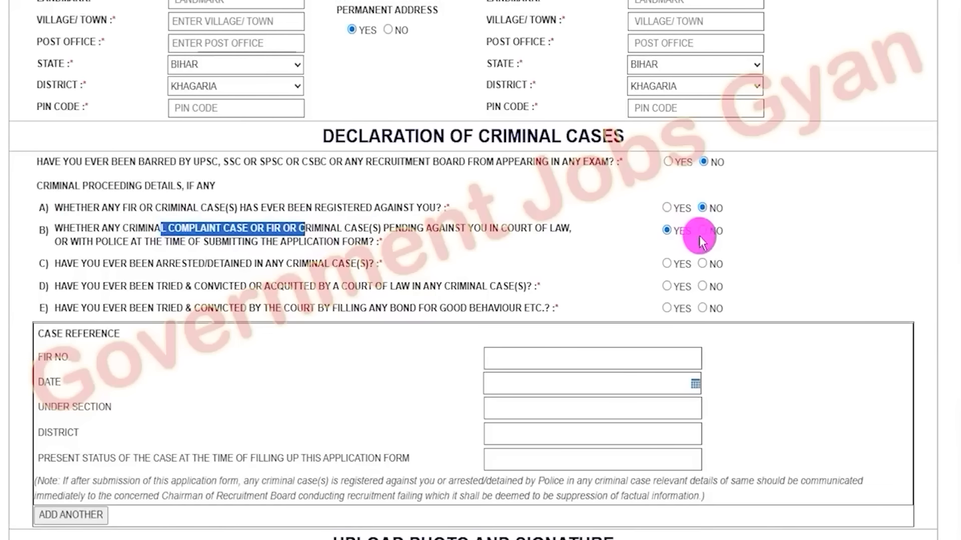
left_click(702, 232)
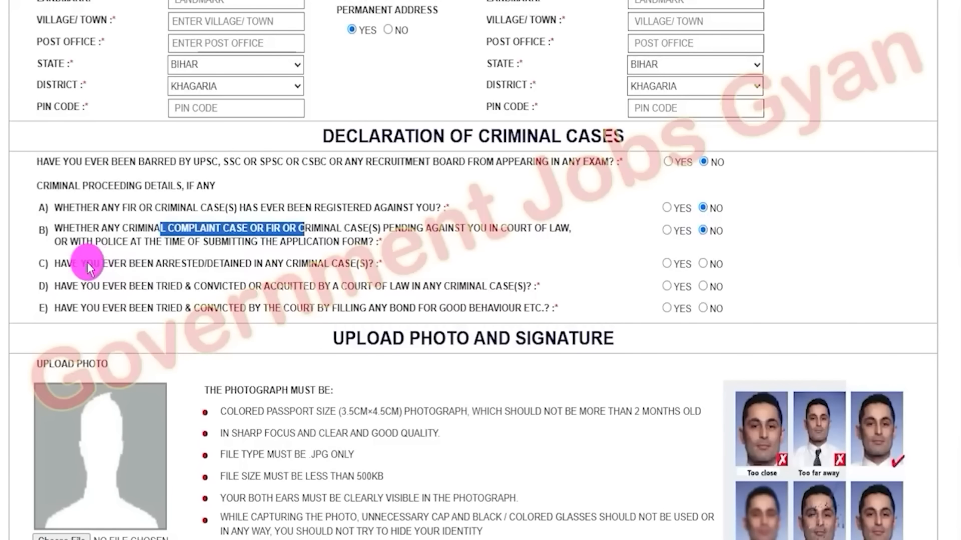
left_click_drag(87, 264, 337, 264)
left_click(667, 264)
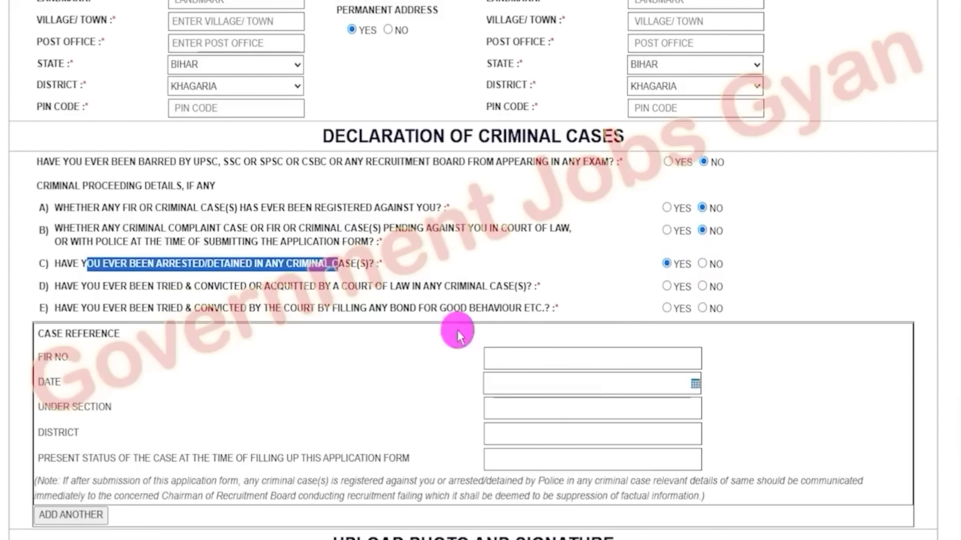
left_click(703, 264)
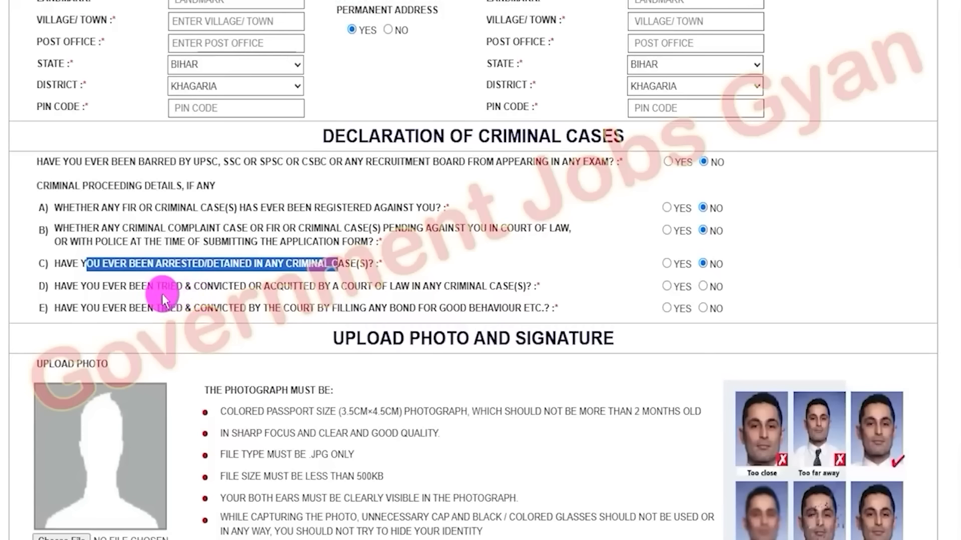
Answer No to question D on trial or conviction and question E on good-behaviour bonds
left_click(351, 284)
left_click_drag(350, 289, 470, 285)
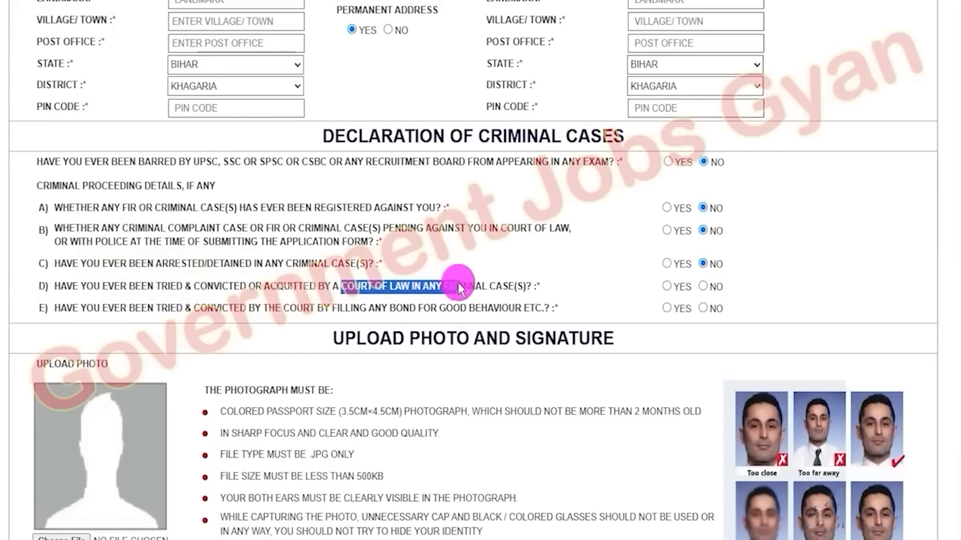
left_click(667, 287)
left_click(703, 288)
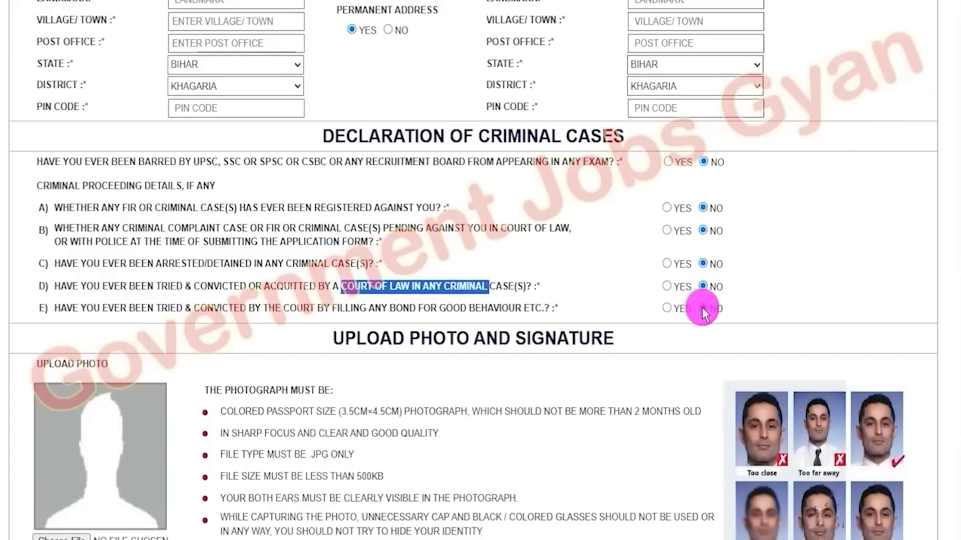
left_click(405, 316)
scroll(405, 316, "down", 5)
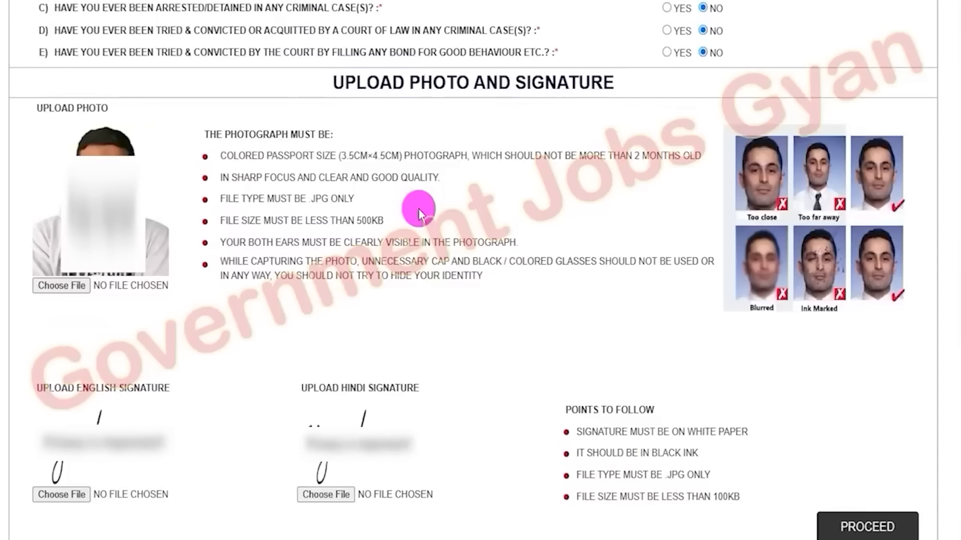
Examine the photograph requirements and the sample photos of correct and incorrect pictures
left_click_drag(368, 82, 600, 83)
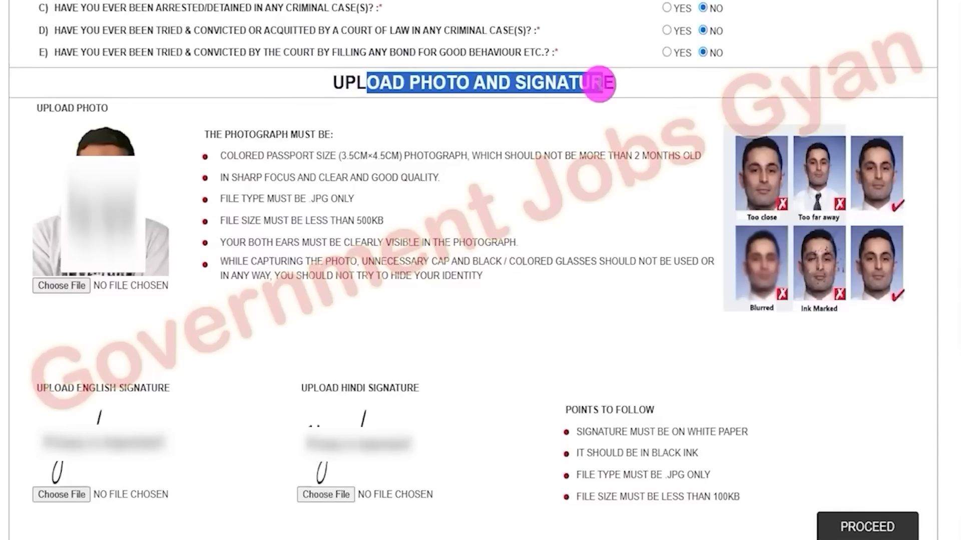
left_click(279, 138)
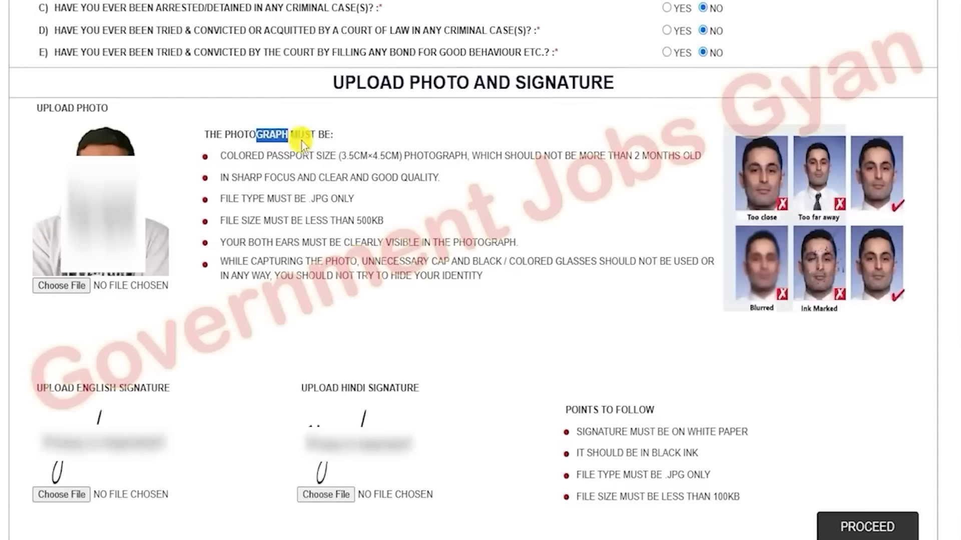
left_click_drag(309, 177, 371, 222)
left_click(373, 250)
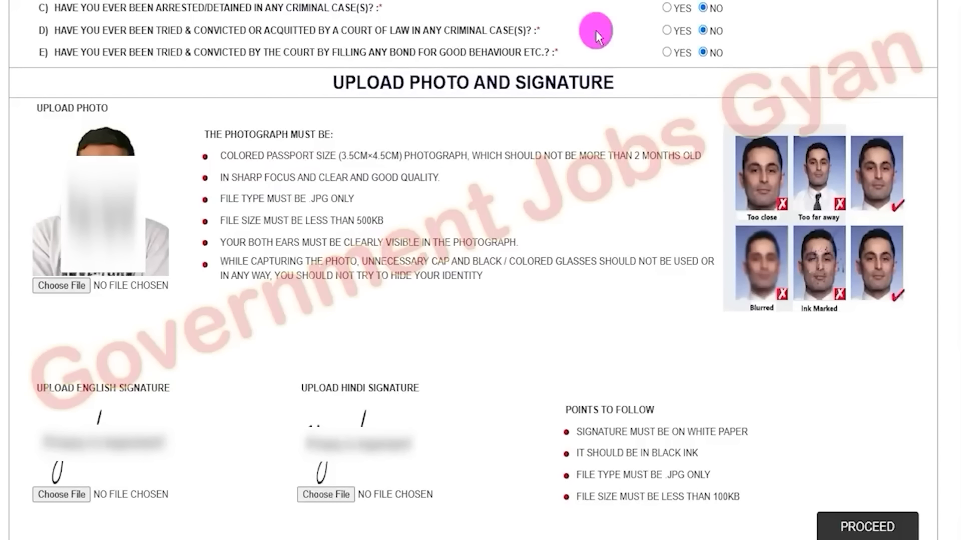
left_click_drag(901, 172, 945, 145)
left_click_drag(905, 250, 944, 230)
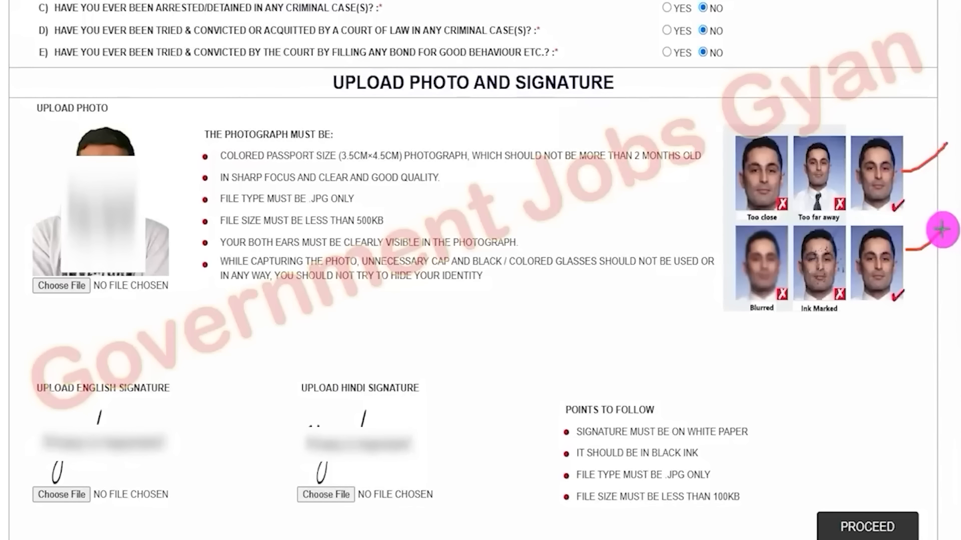
left_click_drag(745, 129, 773, 163)
left_click_drag(775, 123, 751, 160)
mouse_move(804, 142)
left_mouse_down()
mouse_move(829, 153)
mouse_move(796, 167)
left_mouse_up()
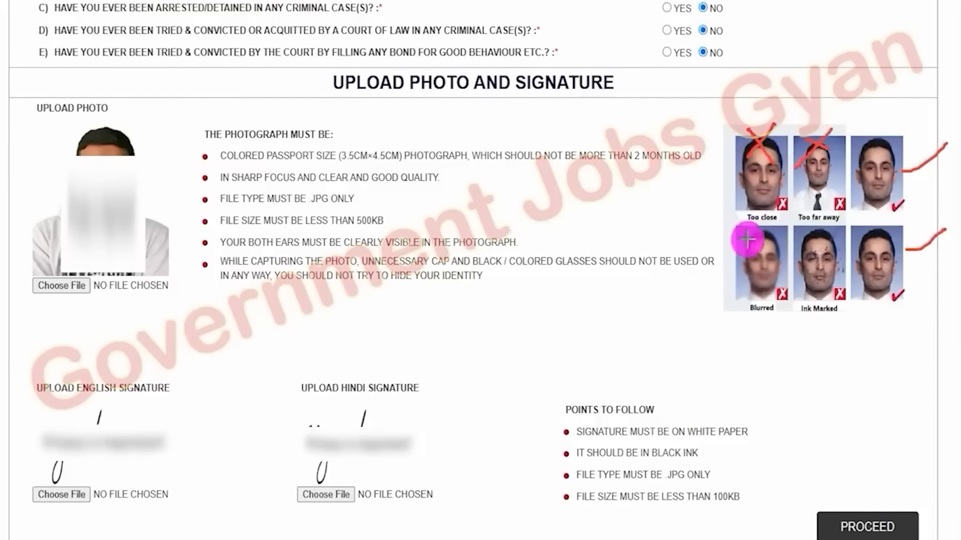
left_click_drag(771, 229, 750, 255)
mouse_move(805, 237)
left_mouse_down()
mouse_move(838, 256)
mouse_move(800, 268)
left_mouse_up()
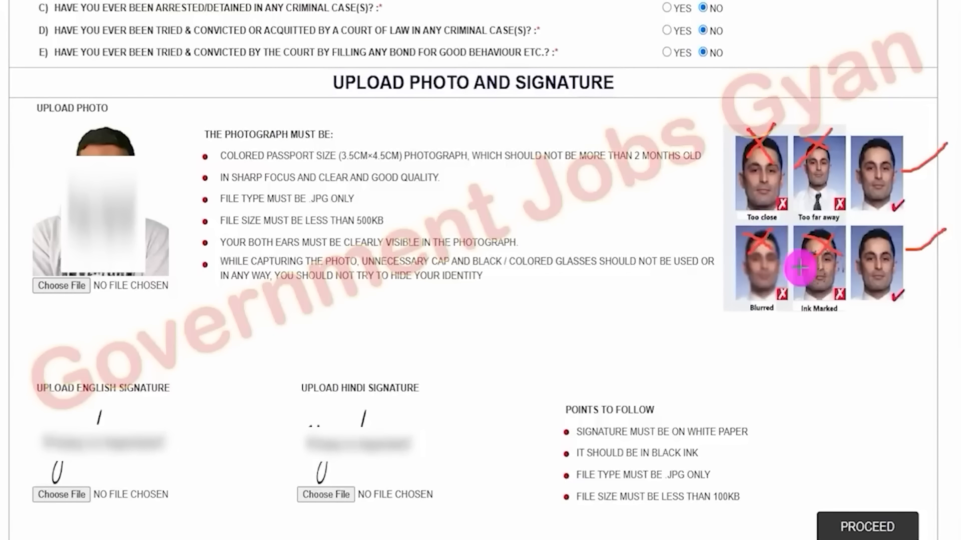
key("Escape")
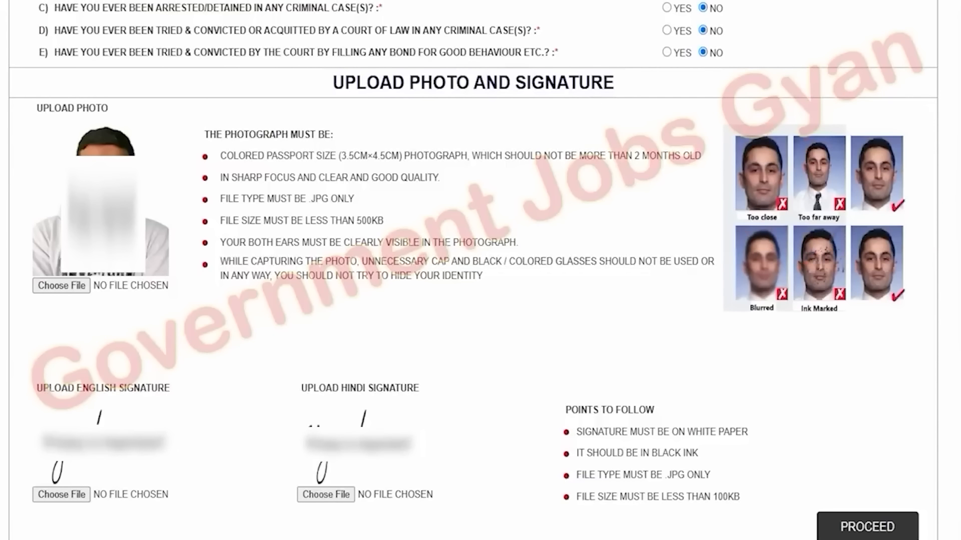
Read the photo size, age, file type and file-size limits and the signature rules for English and Hindi signatures
left_click_drag(340, 155, 363, 157)
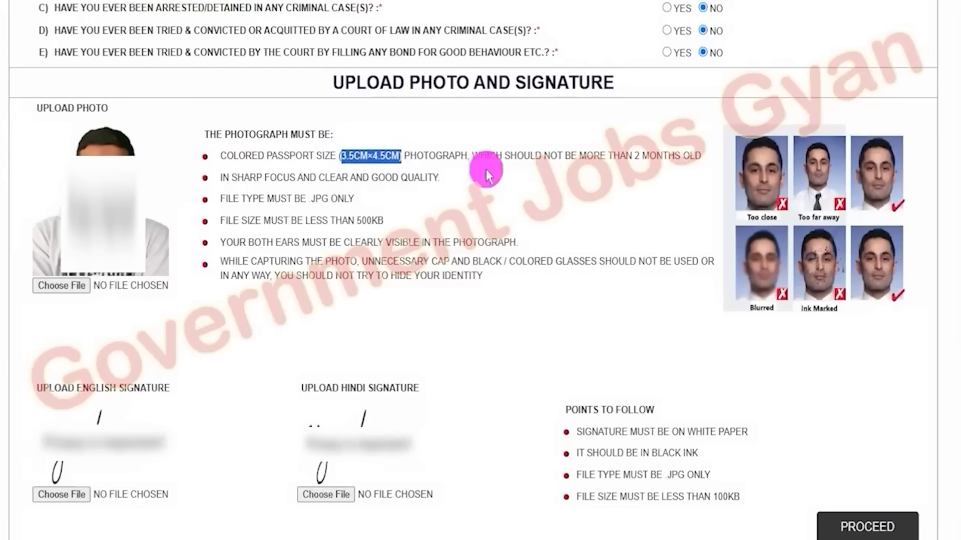
left_click_drag(634, 156, 682, 159)
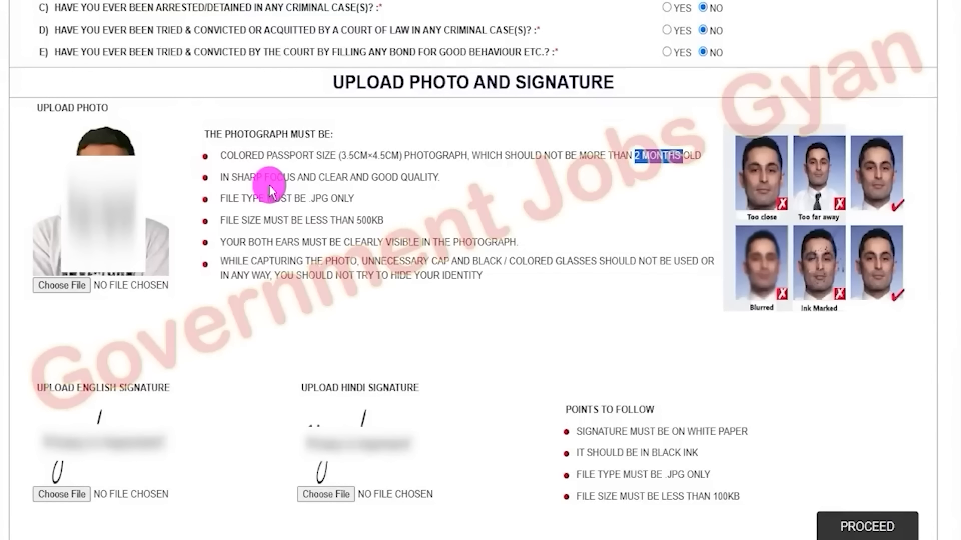
left_click_drag(308, 198, 358, 197)
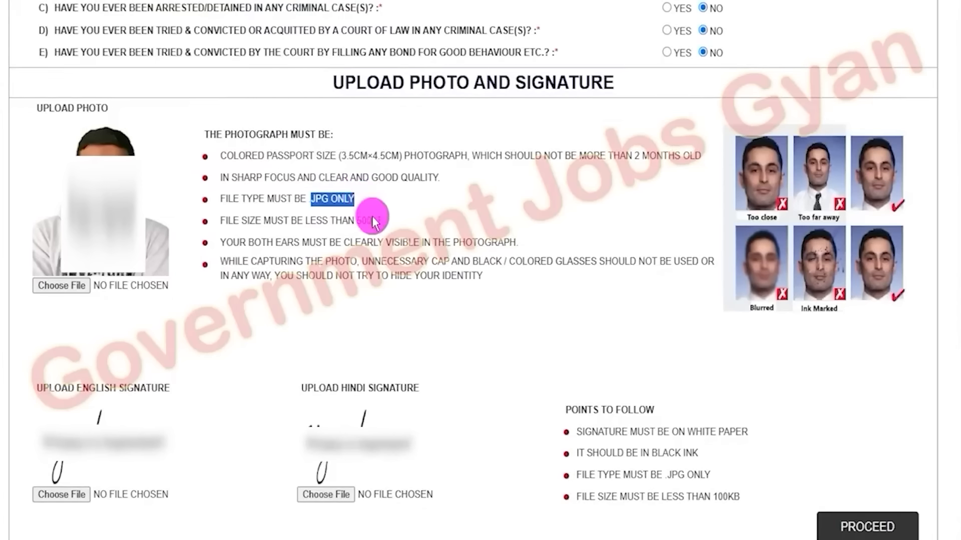
left_click_drag(356, 221, 395, 220)
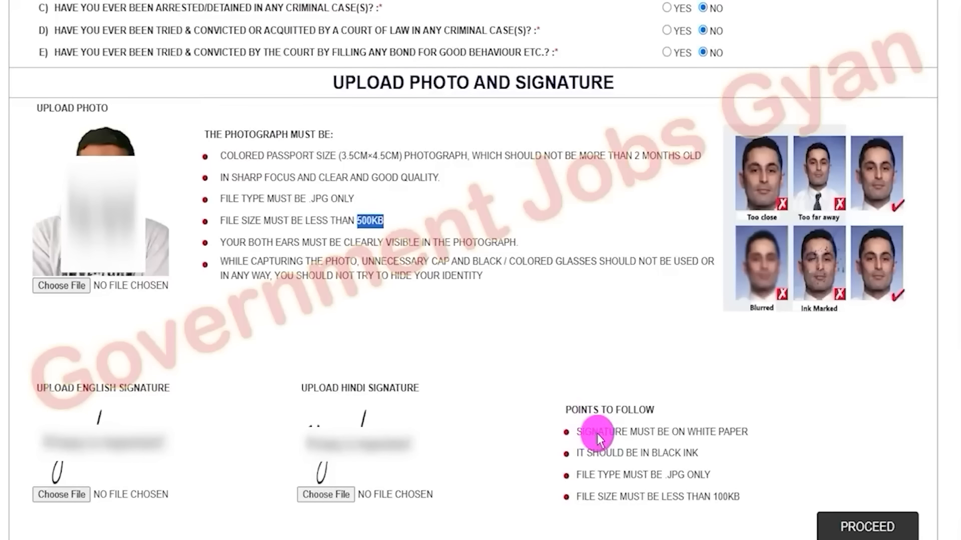
left_click_drag(596, 434, 735, 432)
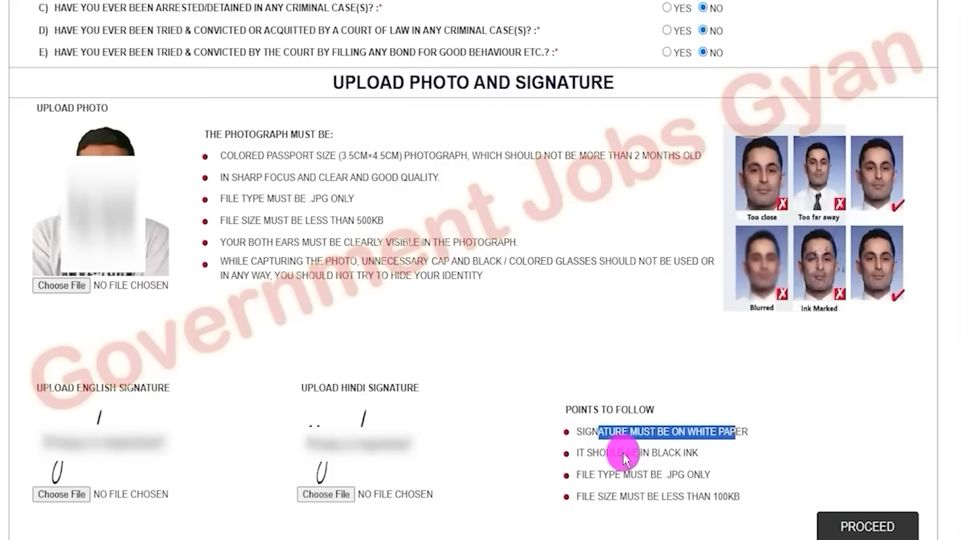
mouse_move(617, 453)
left_mouse_down()
mouse_move(698, 452)
mouse_move(674, 478)
mouse_move(712, 470)
mouse_move(736, 498)
left_mouse_up()
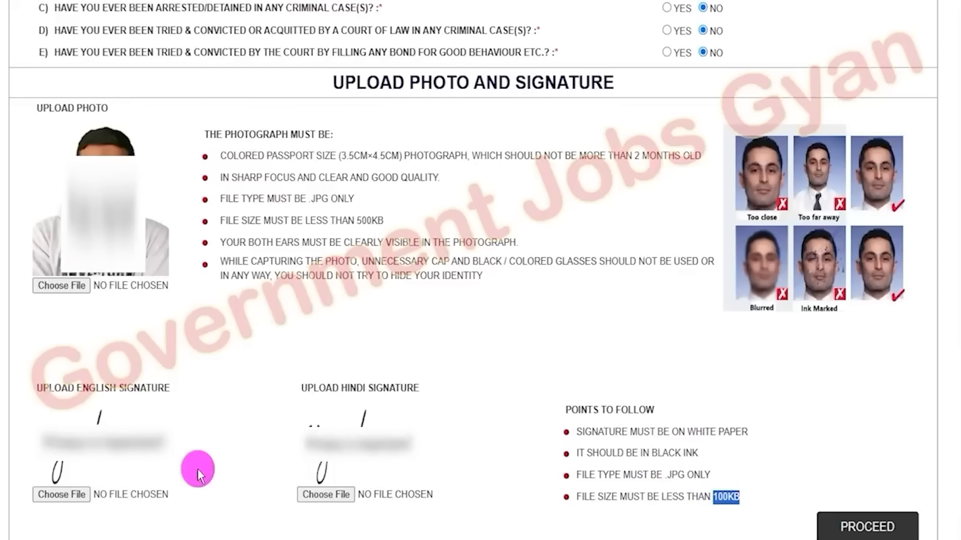
left_click_drag(55, 386, 139, 389)
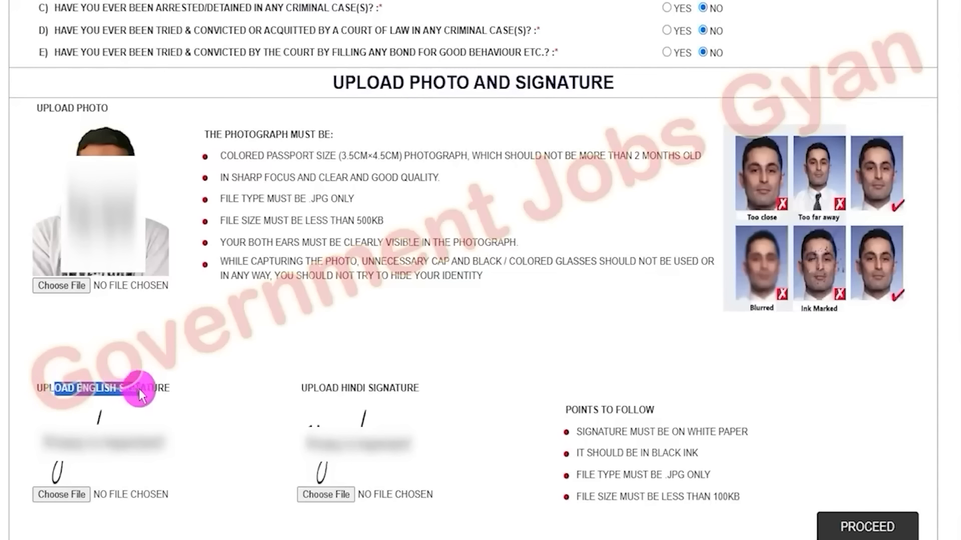
left_click_drag(312, 388, 384, 390)
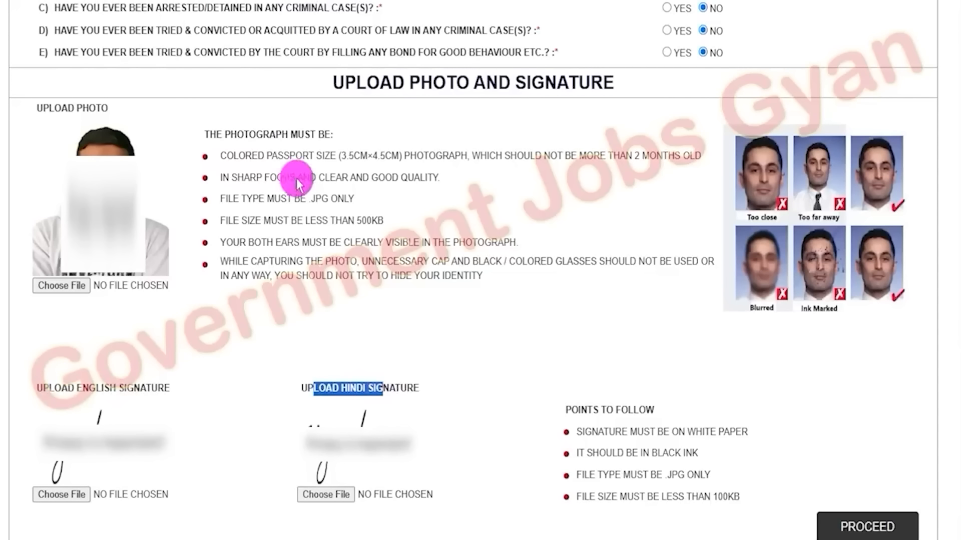
Upload the photograph file 67KB.JPG
left_click(75, 285)
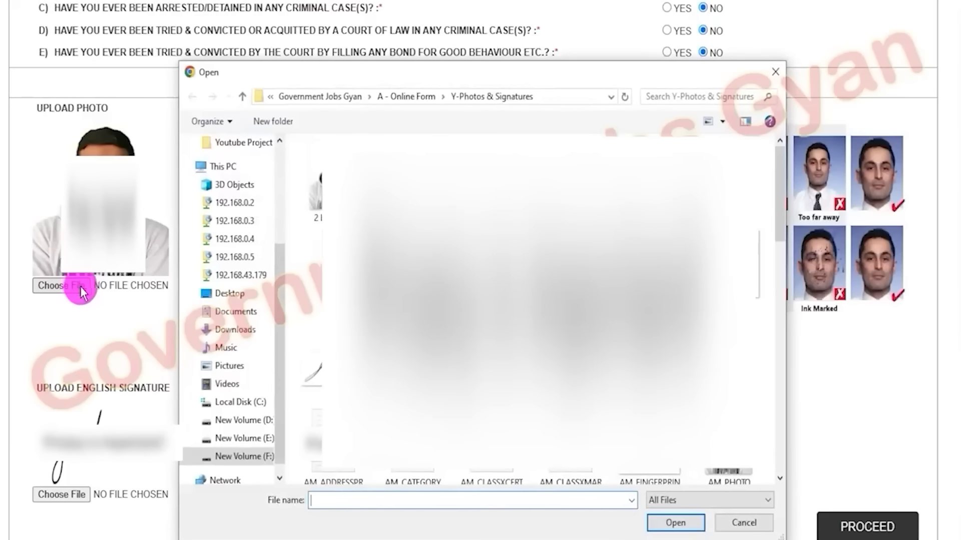
double_click(586, 262)
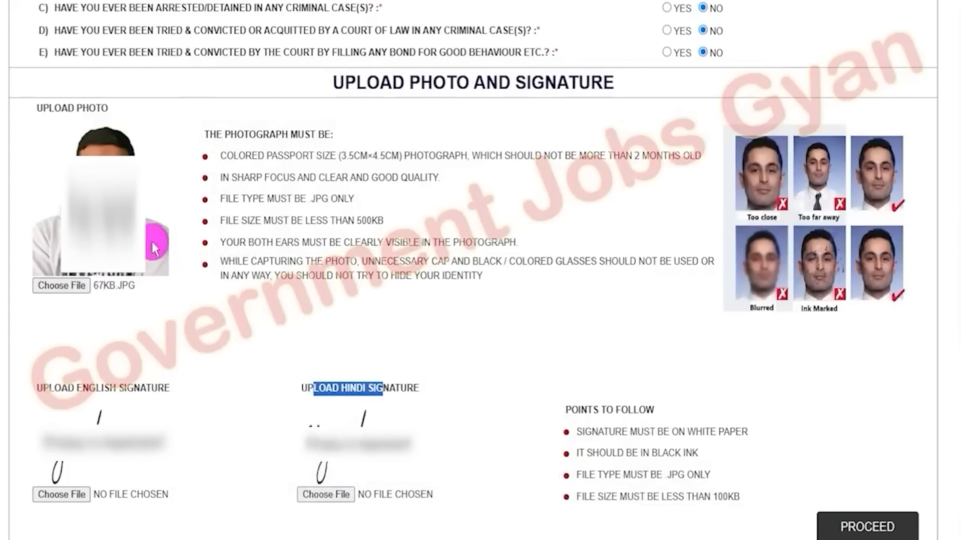
scroll(422, 269, "down", 2)
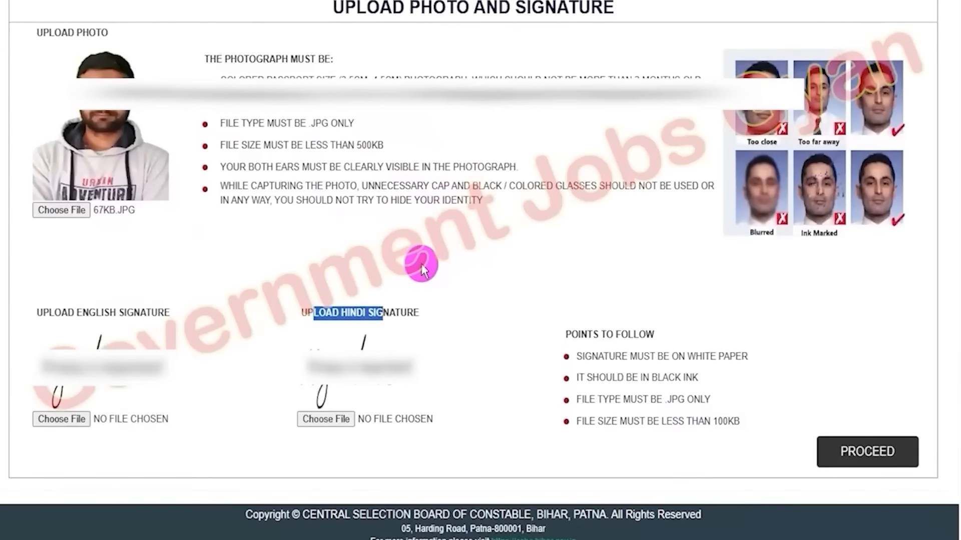
Upload the English signature file 65KB.JPG
left_click(241, 309)
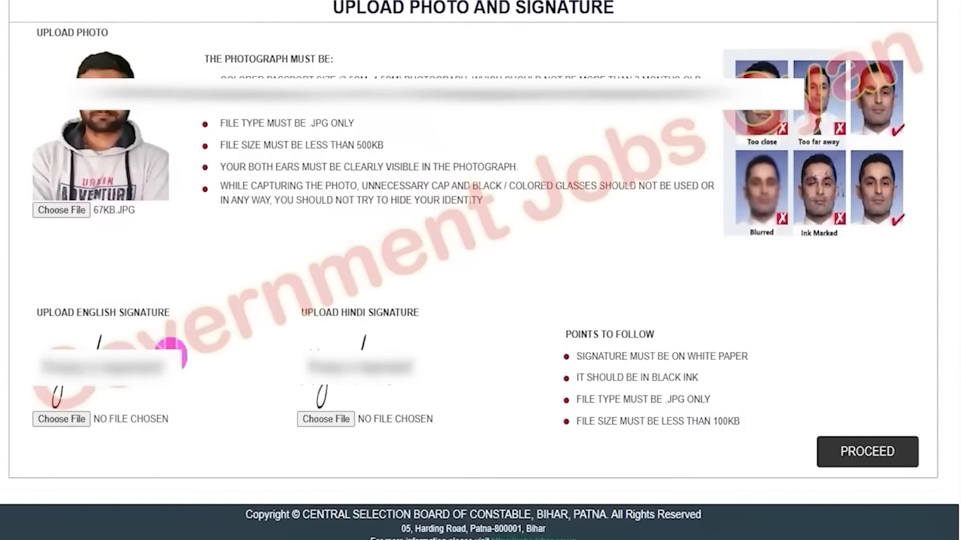
left_click(69, 420)
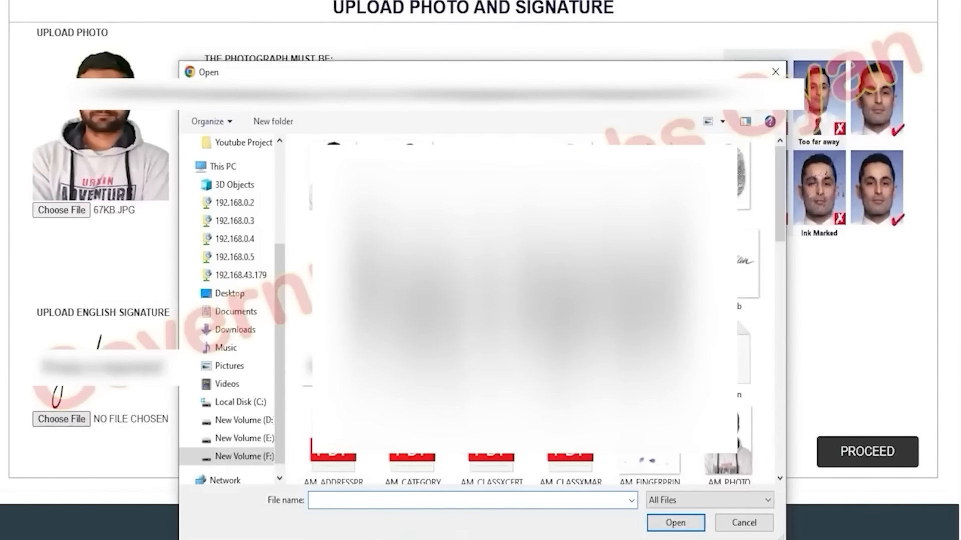
key("Return")
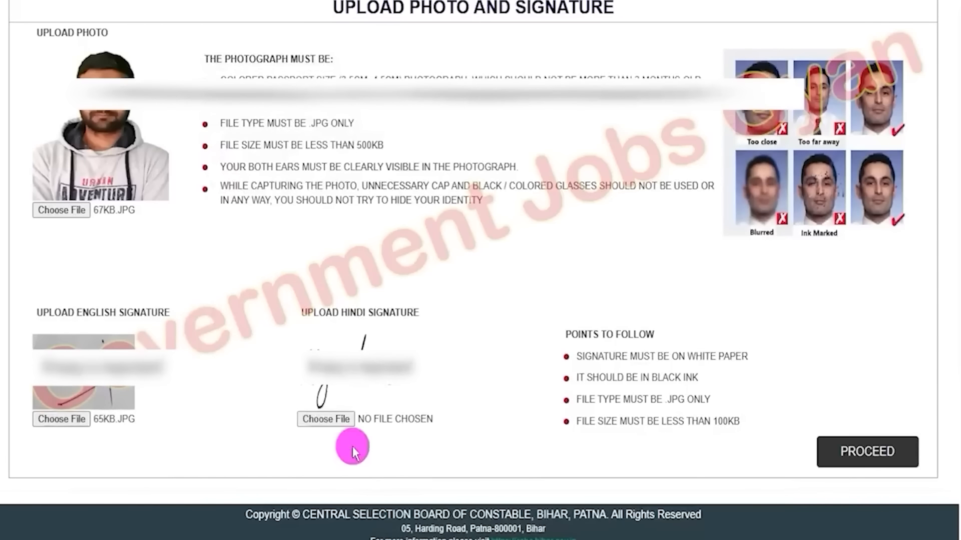
Skip the Hindi signature upload and proceed to the application preview
left_click(335, 419)
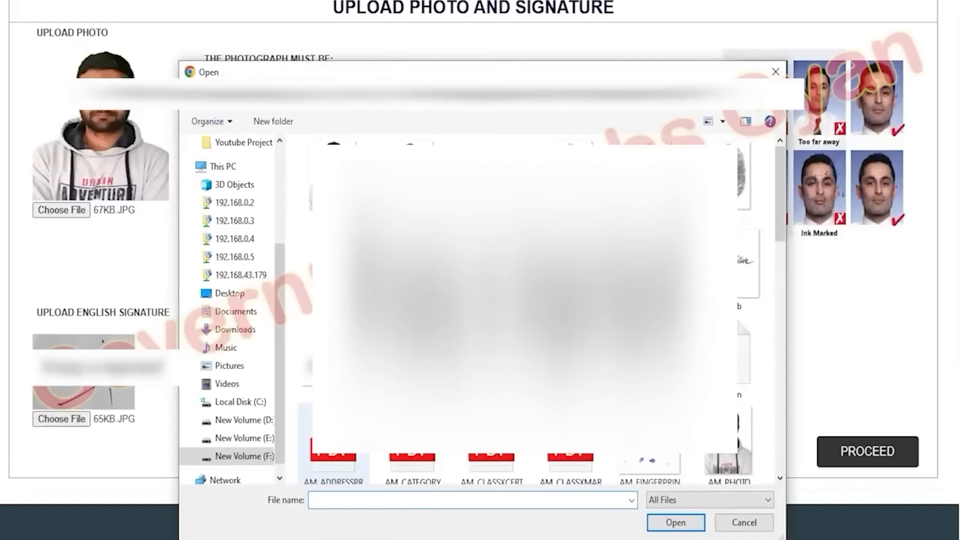
left_click(740, 524)
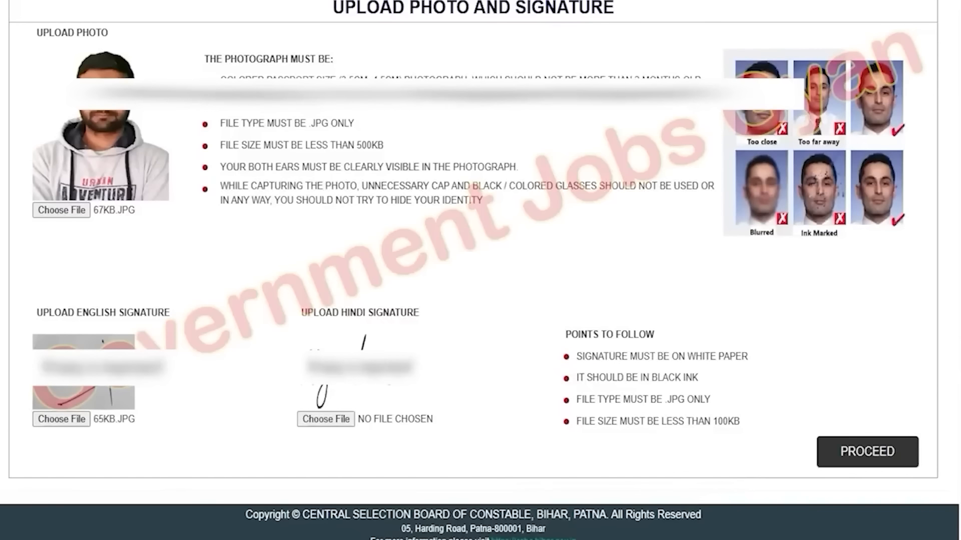
mouse_move(786, 410)
left_mouse_down()
mouse_move(922, 472)
mouse_move(931, 486)
left_mouse_up()
left_click(900, 455)
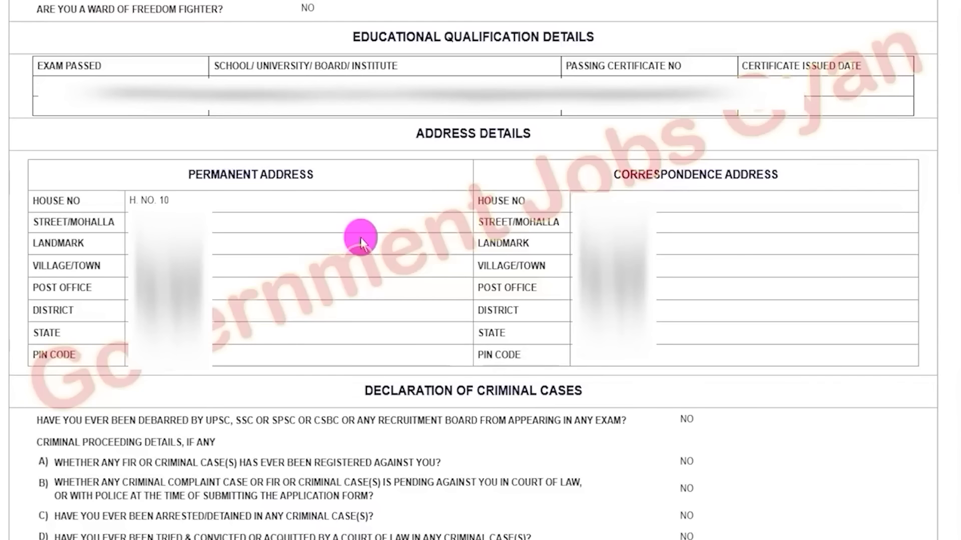
Scroll to the candidate declaration, accept it, enter the captcha and submit the application
scroll(360, 237, "down", 9)
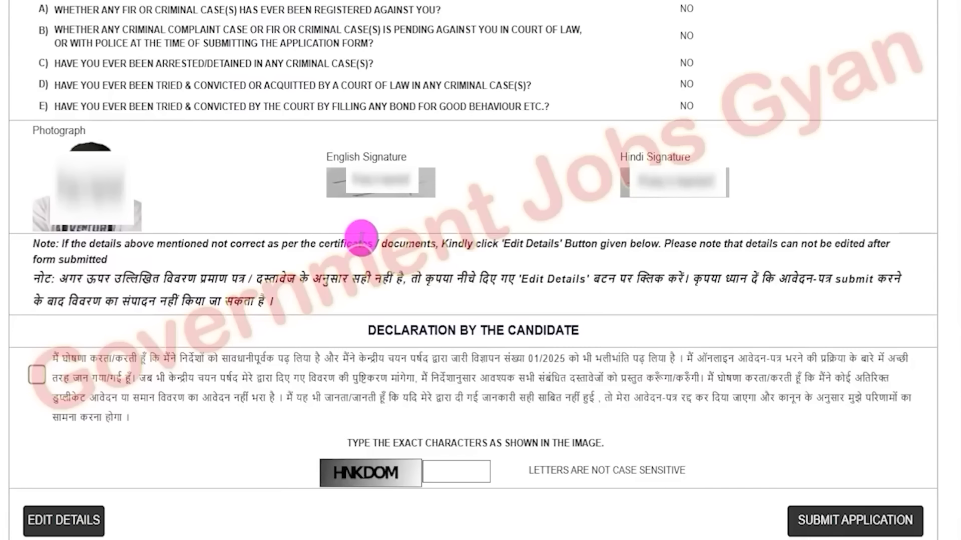
scroll(360, 237, "down", 2)
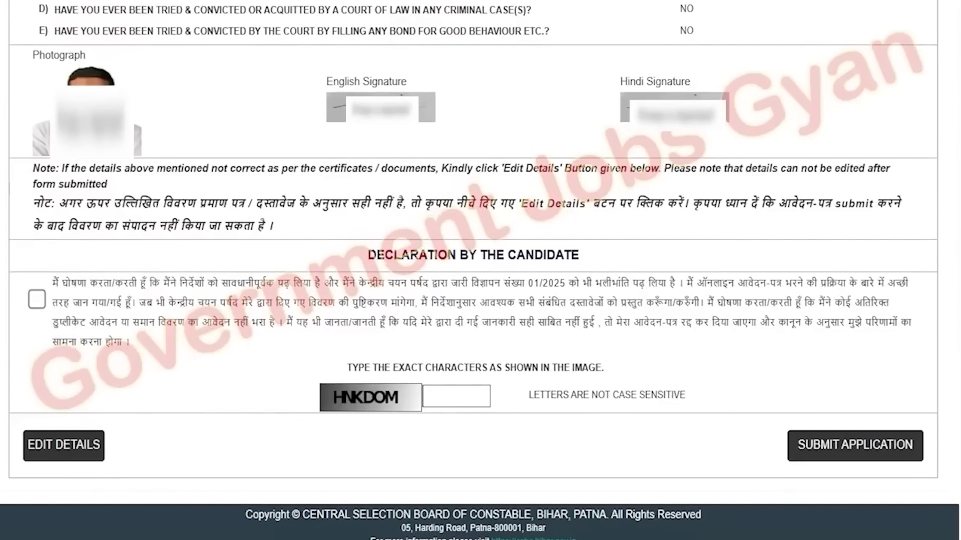
left_click(36, 303)
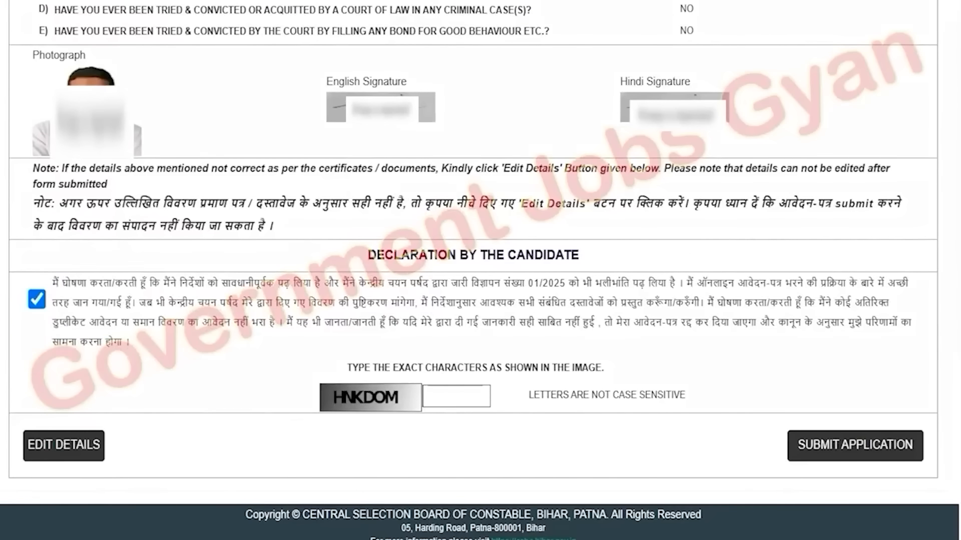
mouse_move(13, 419)
left_mouse_down()
mouse_move(103, 440)
mouse_move(113, 472)
left_mouse_up()
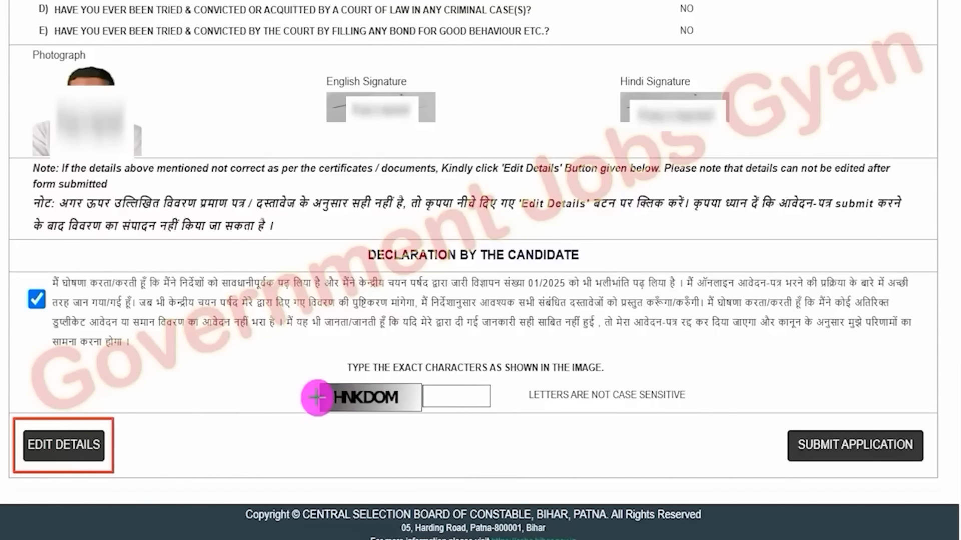
left_click_drag(325, 387, 363, 379)
left_click_drag(479, 398, 535, 359)
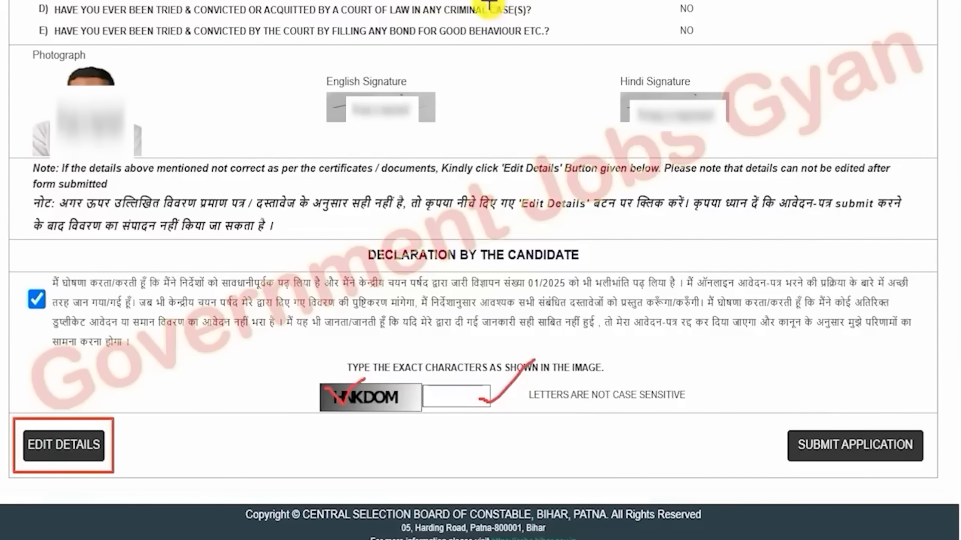
left_click_drag(776, 421, 929, 470)
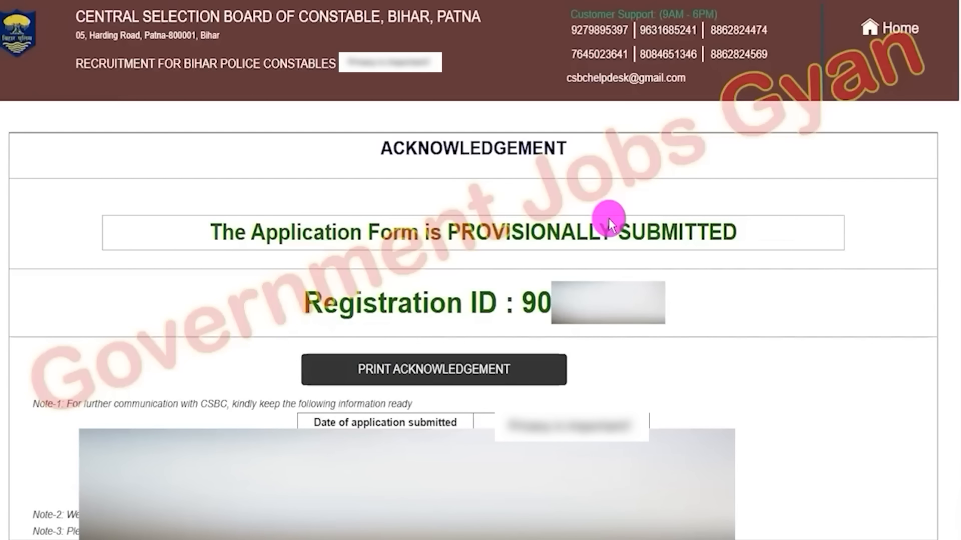
Review the acknowledgement page showing the provisional submission and registration ID
left_click_drag(234, 232, 695, 233)
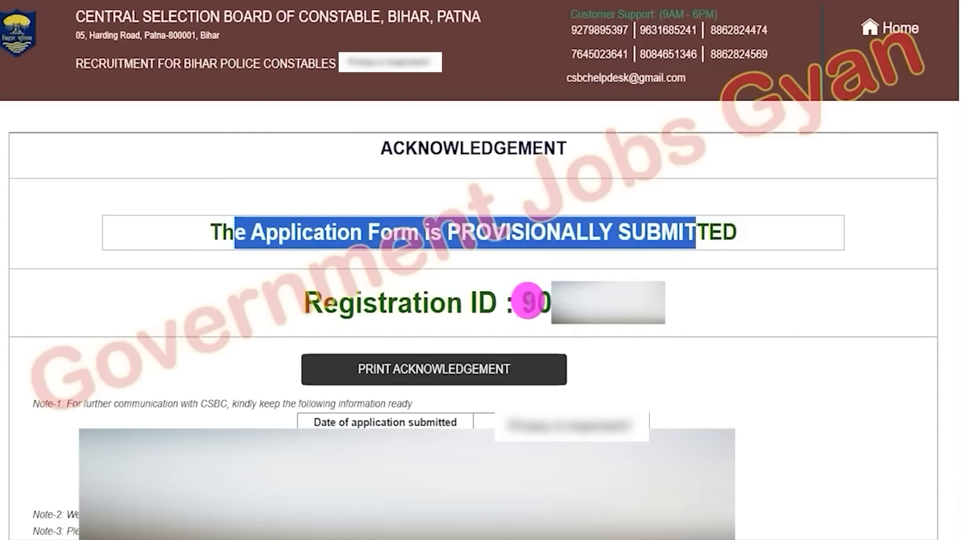
double_click(529, 301)
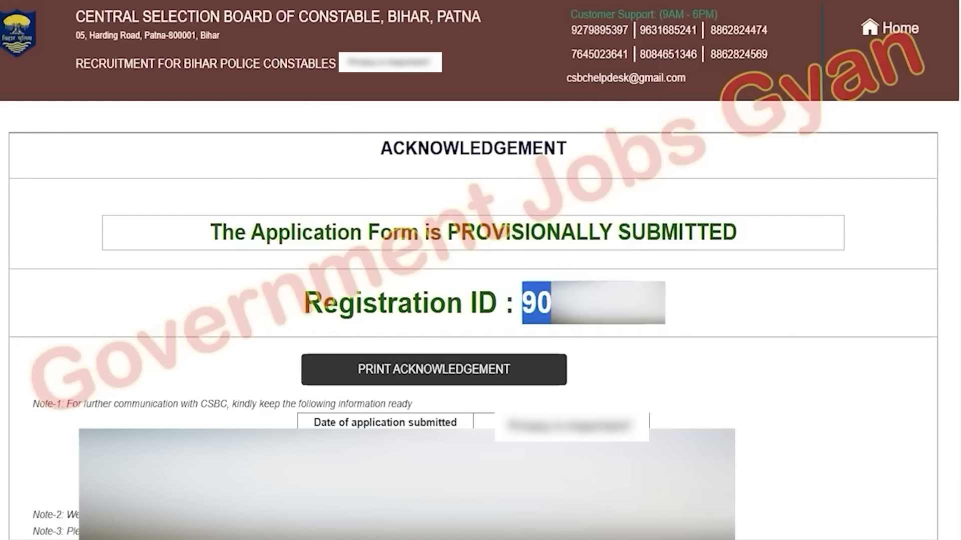
left_click(668, 373)
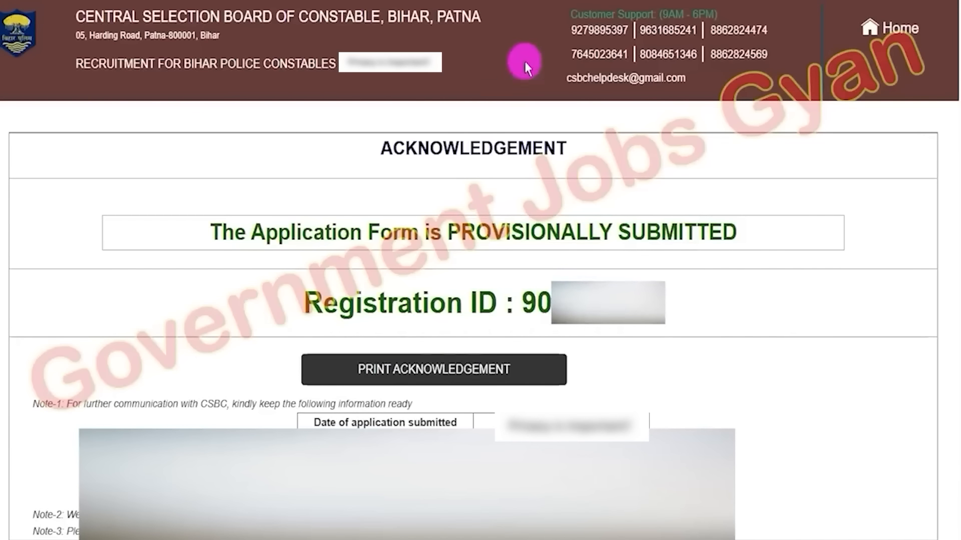
left_click_drag(601, 322, 532, 371)
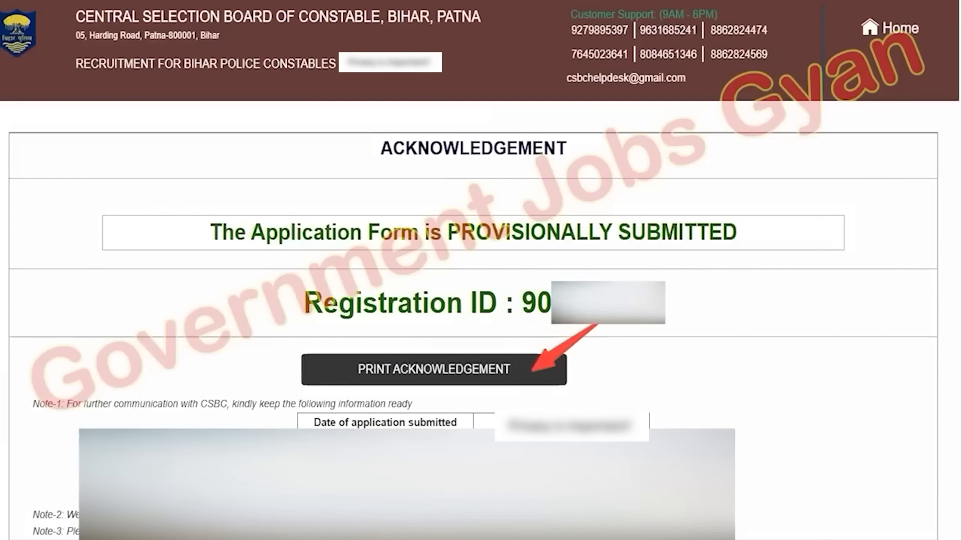
key("Escape")
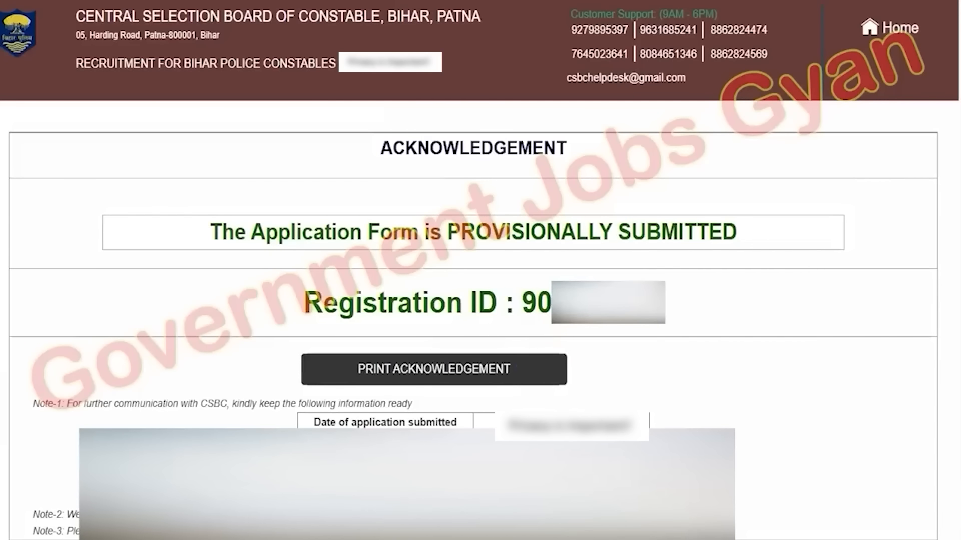
Return to the portal home and open application status using the registration ID, date of birth and captcha
left_click(496, 340)
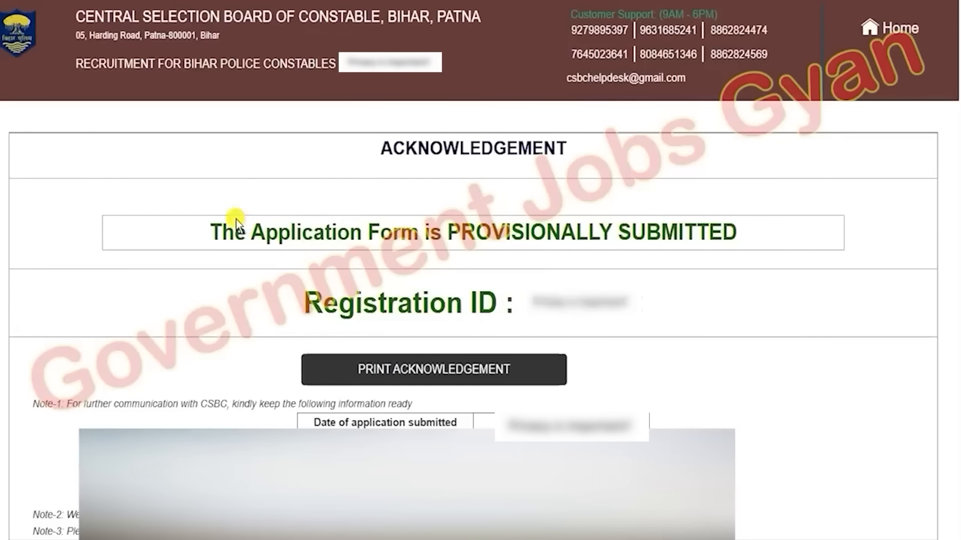
left_click_drag(235, 222, 576, 220)
left_click(575, 221)
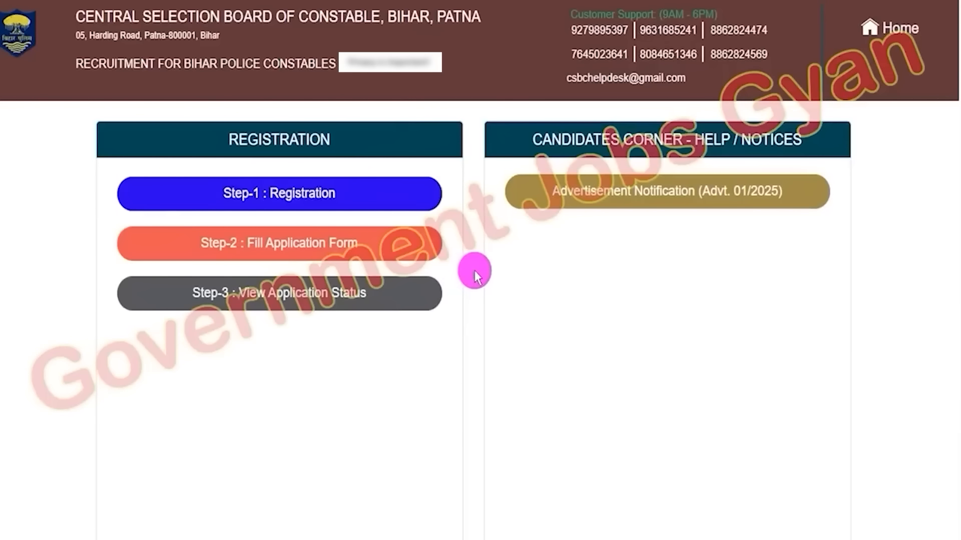
left_click(311, 245)
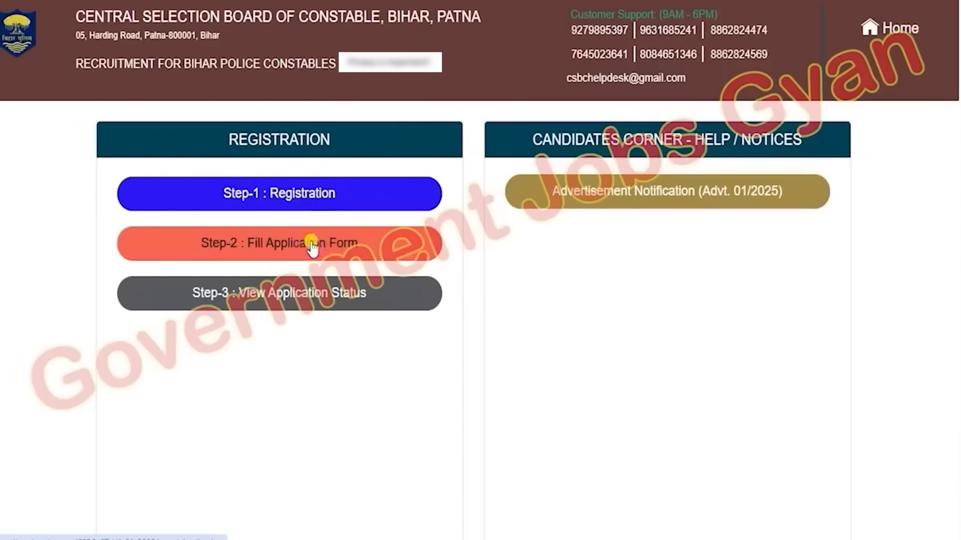
left_click_drag(157, 200, 224, 197)
left_click(520, 204)
left_click_drag(520, 205, 574, 199)
left_click(385, 300)
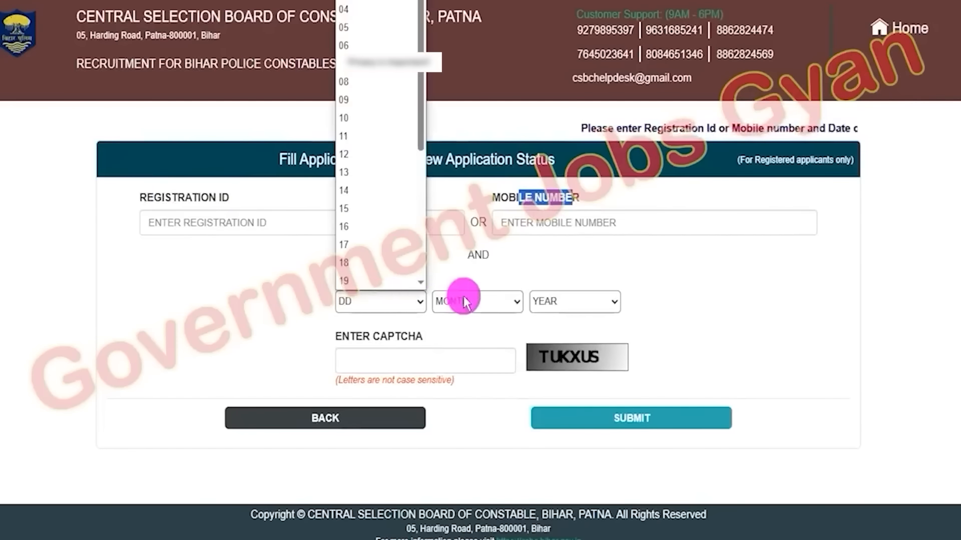
left_click(465, 297)
left_click(538, 296)
left_click(741, 315)
left_click(443, 358)
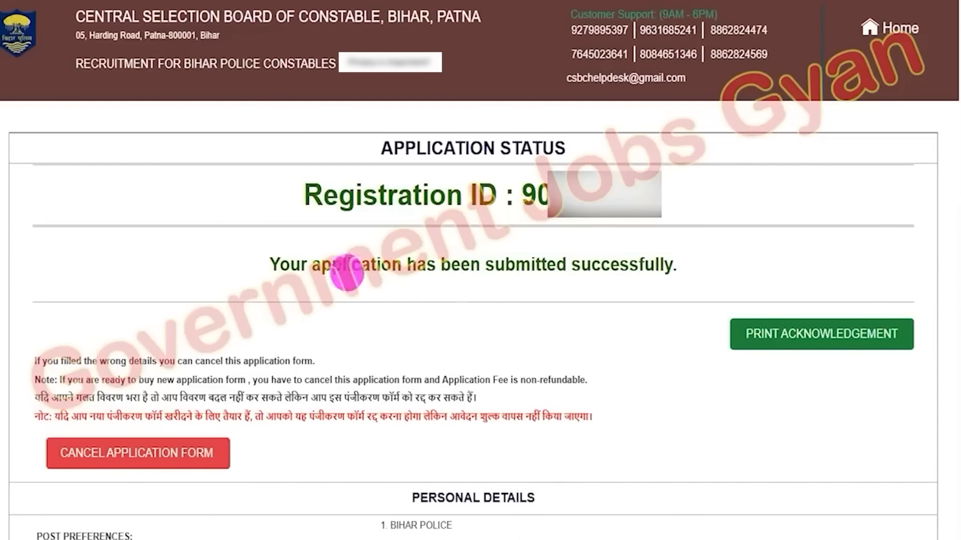
Examine the application status message and the print acknowledgement and cancel options
left_click_drag(301, 264, 648, 262)
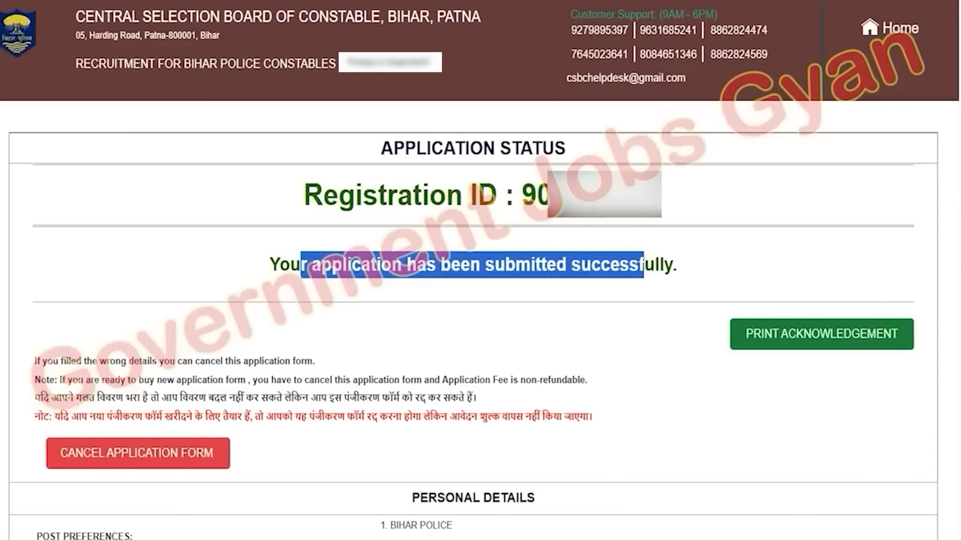
key("ctrl+2")
left_click_drag(802, 217, 823, 320)
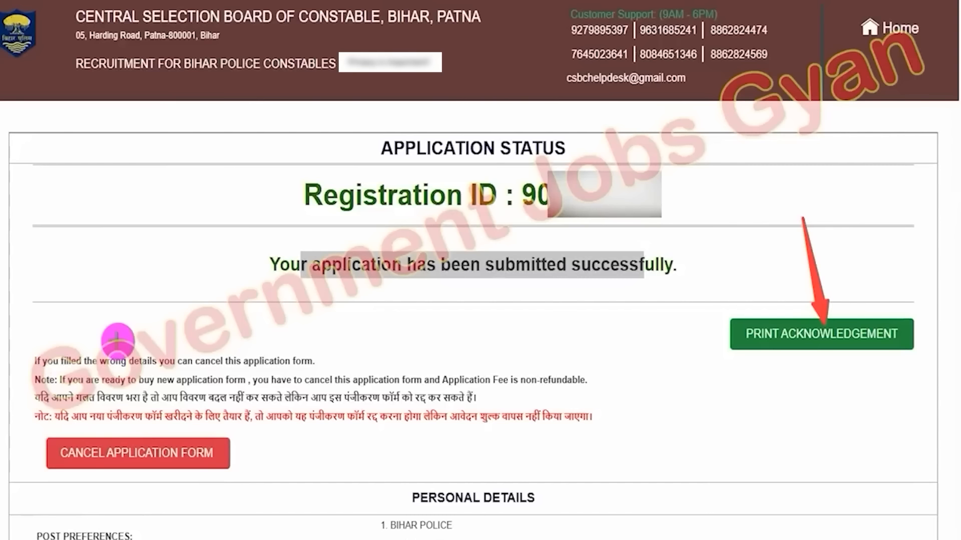
left_click_drag(101, 306, 144, 436)
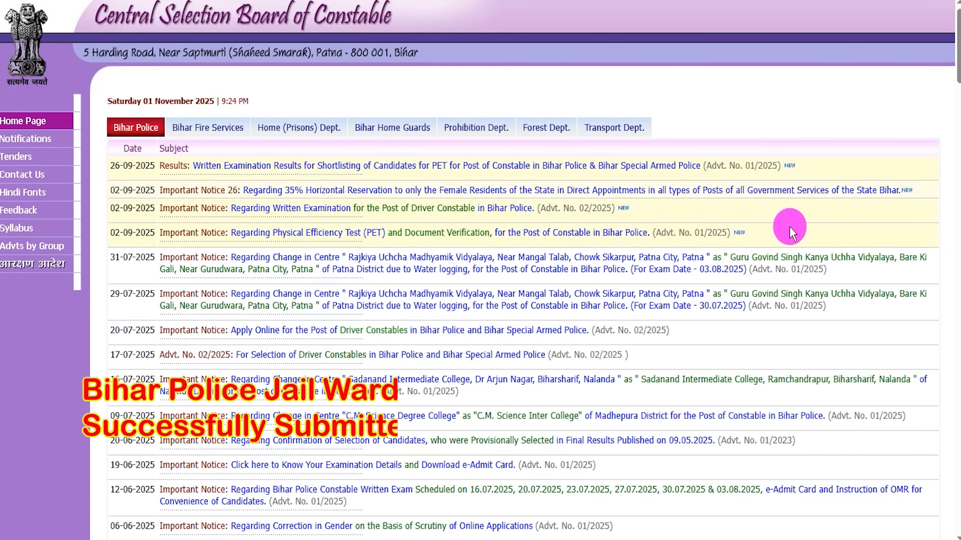
scroll(758, 256, "down", 3)
scroll(758, 256, "down", 3)
scroll(757, 255, "up", 6)
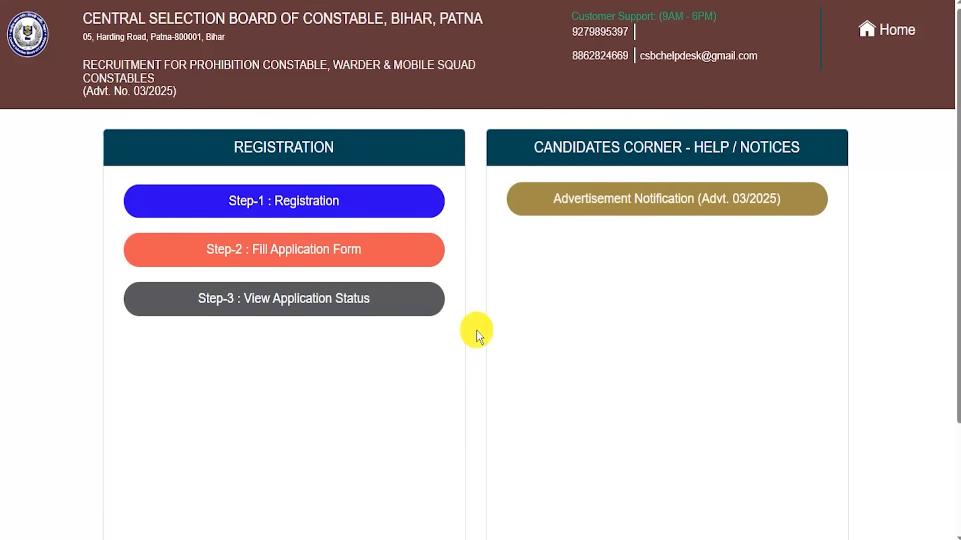
scroll(477, 332, "down", 2)
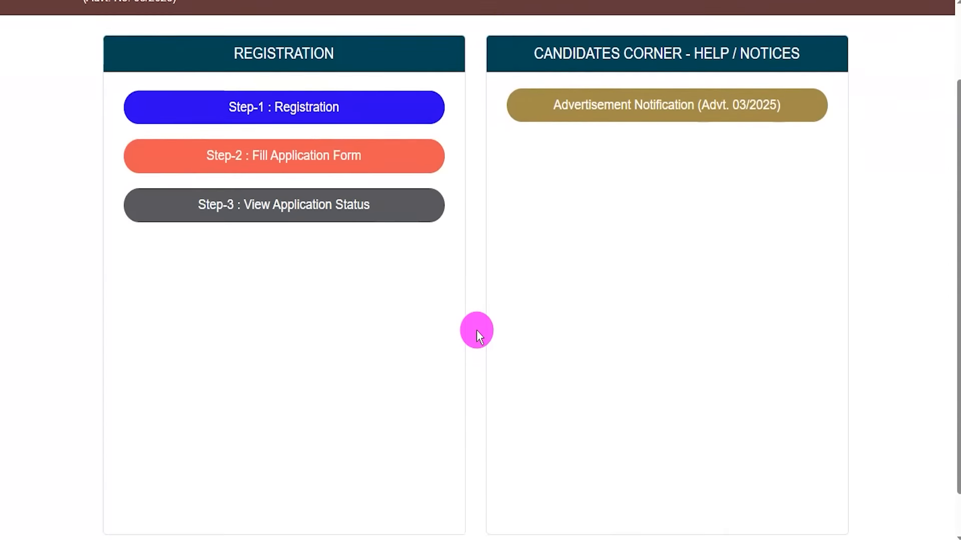
scroll(476, 336, "down", 1)
scroll(476, 335, "up", 3)
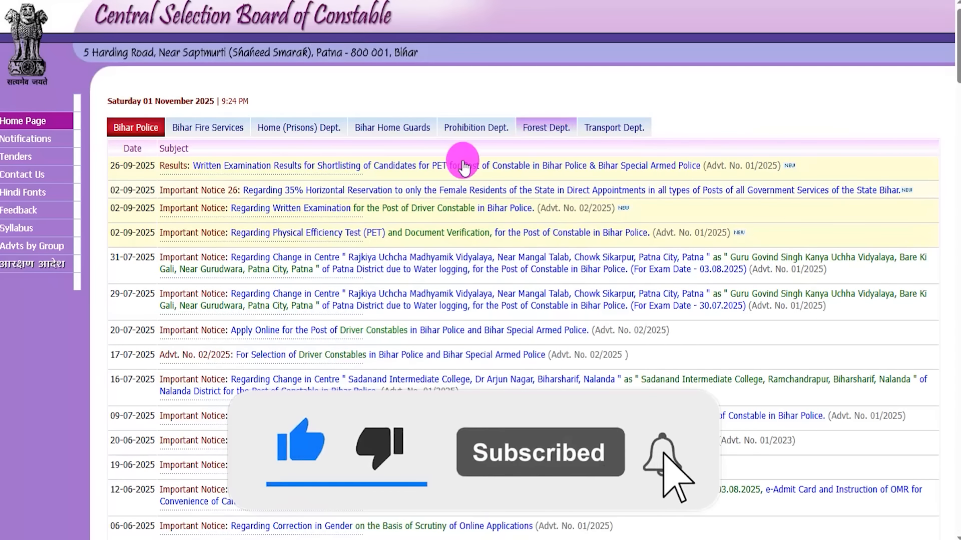
scroll(169, 214, "down", 10)
scroll(170, 214, "up", 10)
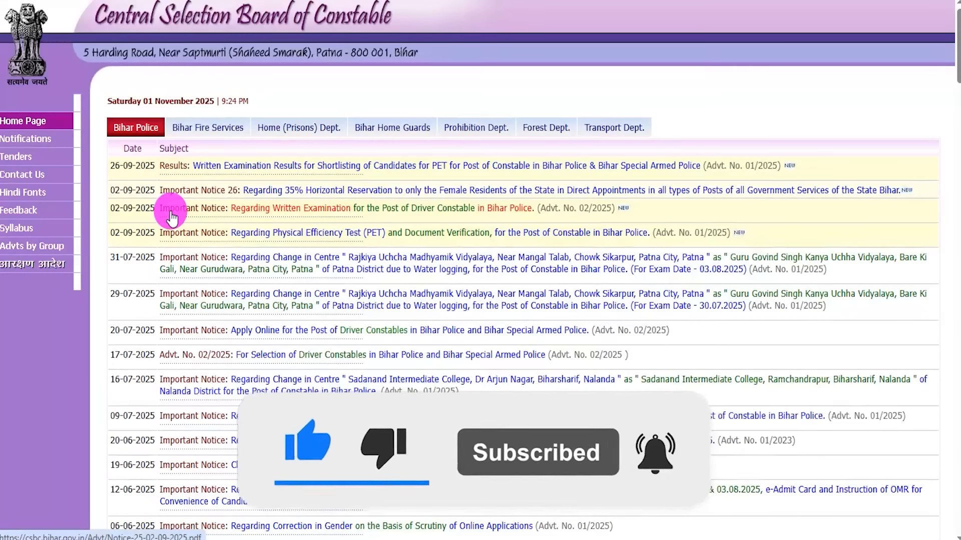